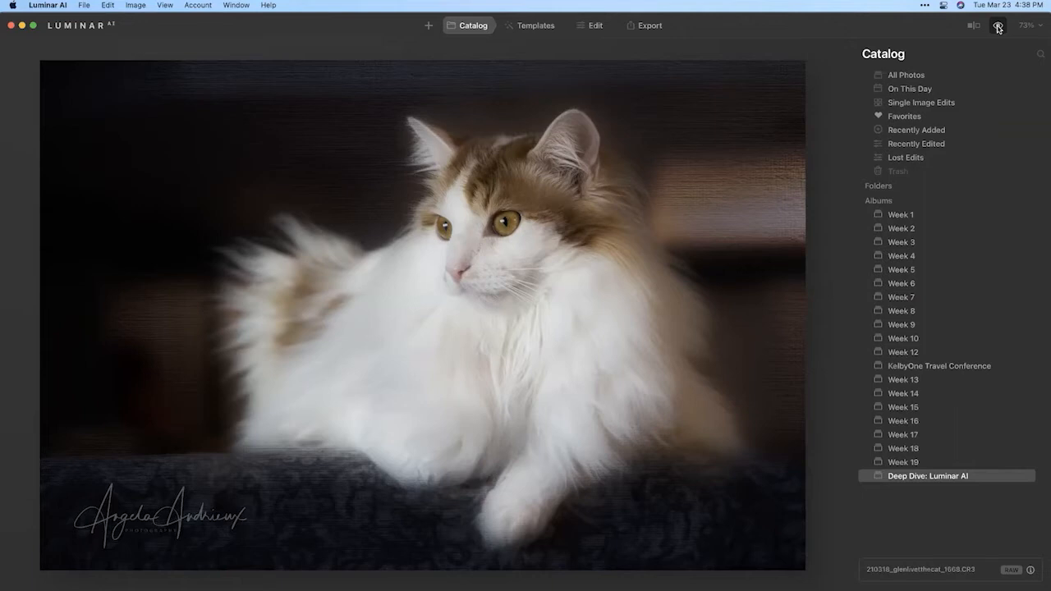
- Compare the edited cat photo with its unedited original
left_click(997, 27)
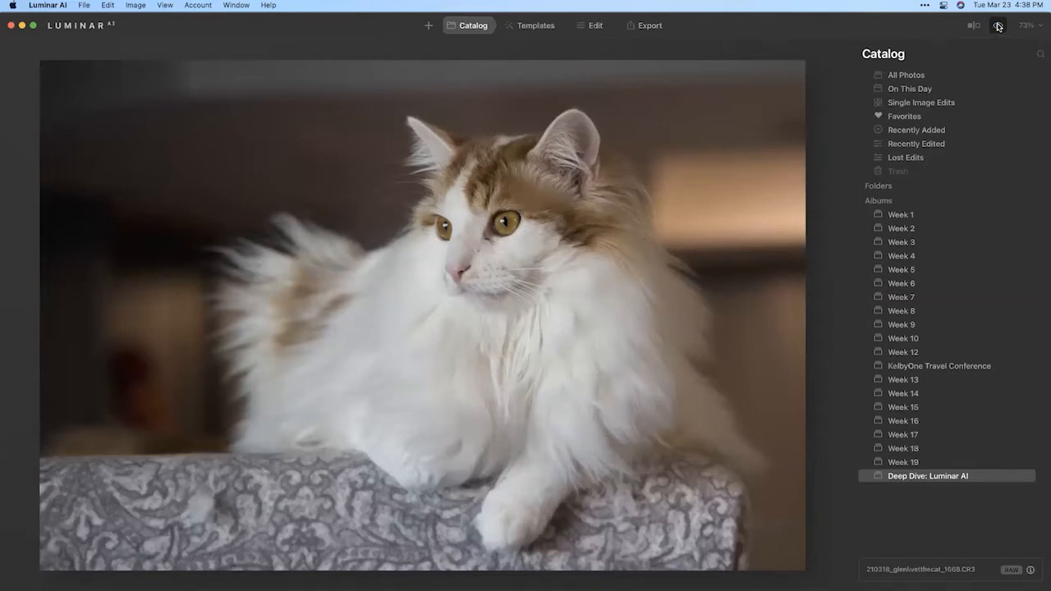
left_click(997, 27)
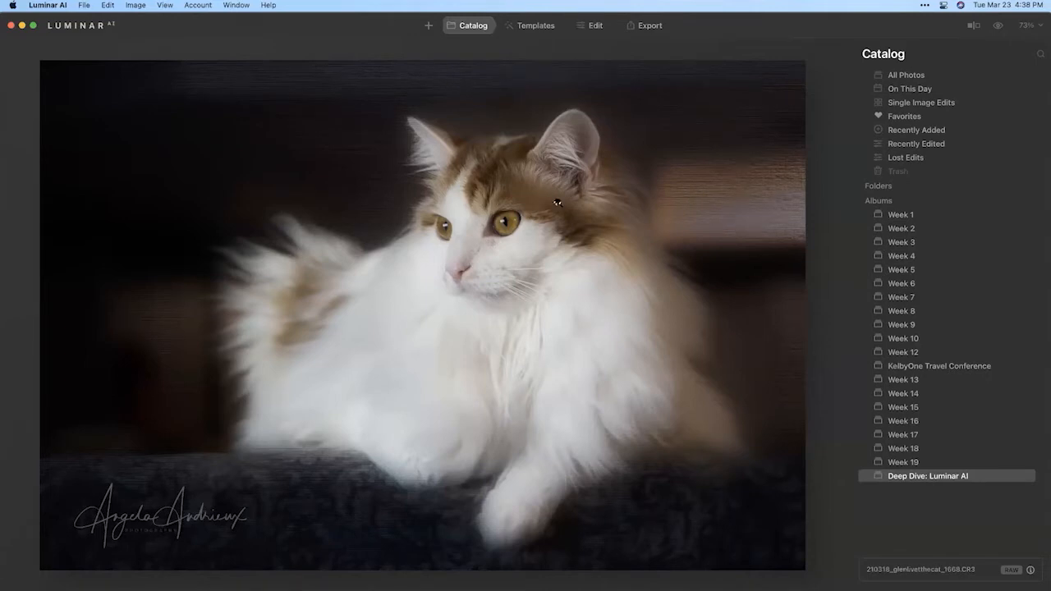
- Open the photo's local masking adjustments and compare the image with the Basic adjustment disabled and enabled
left_click(595, 27)
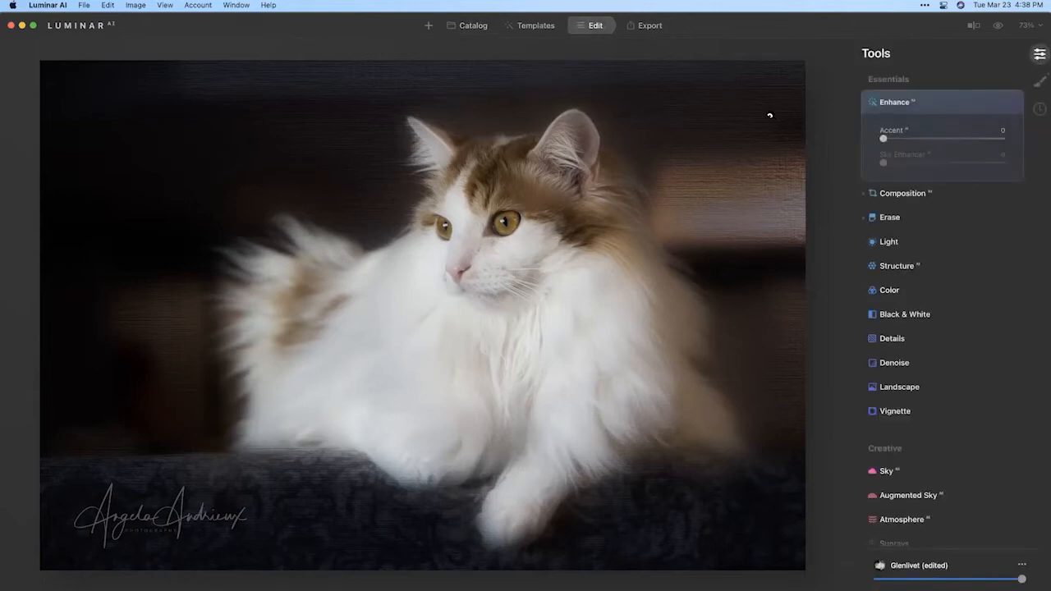
left_click(1039, 82)
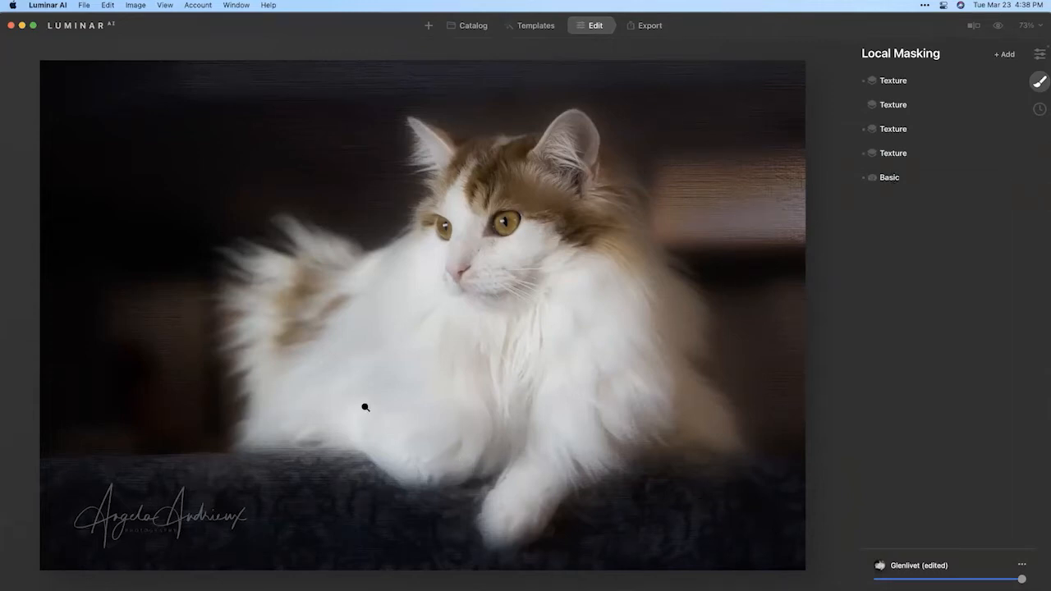
left_click(901, 178)
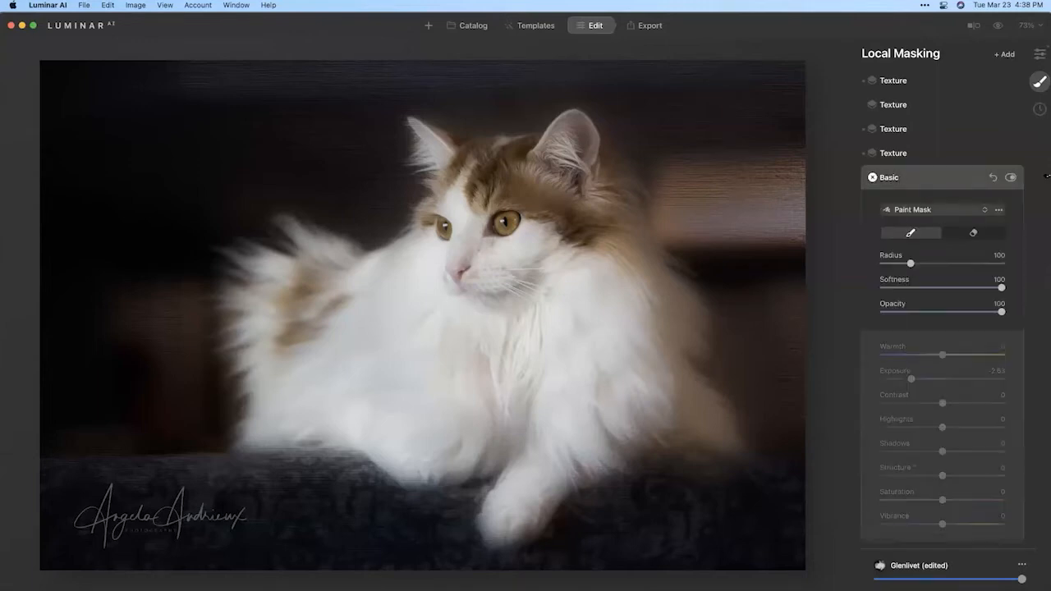
left_click(1012, 177)
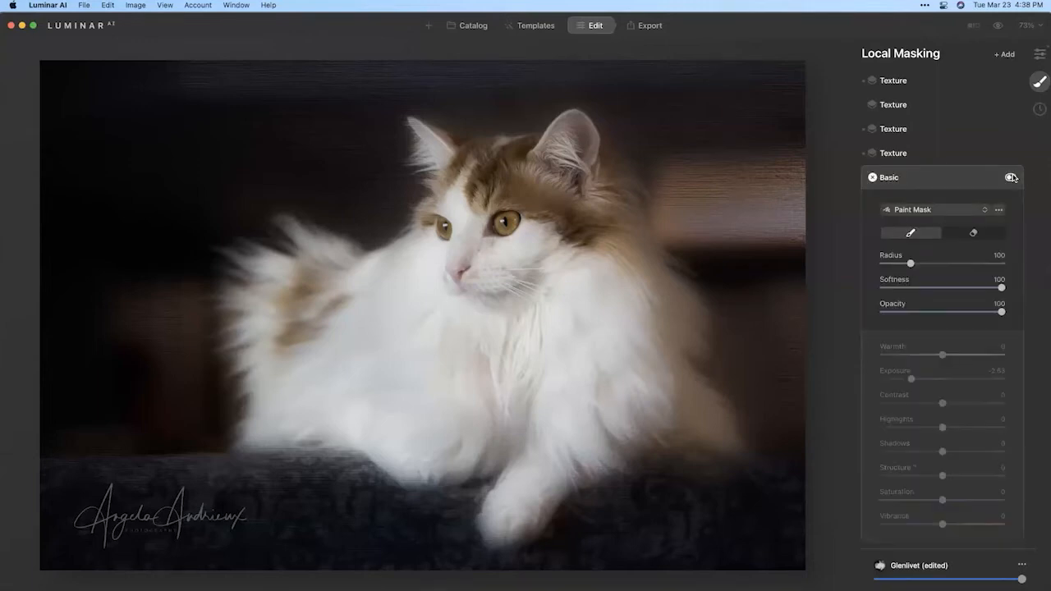
left_click(1012, 177)
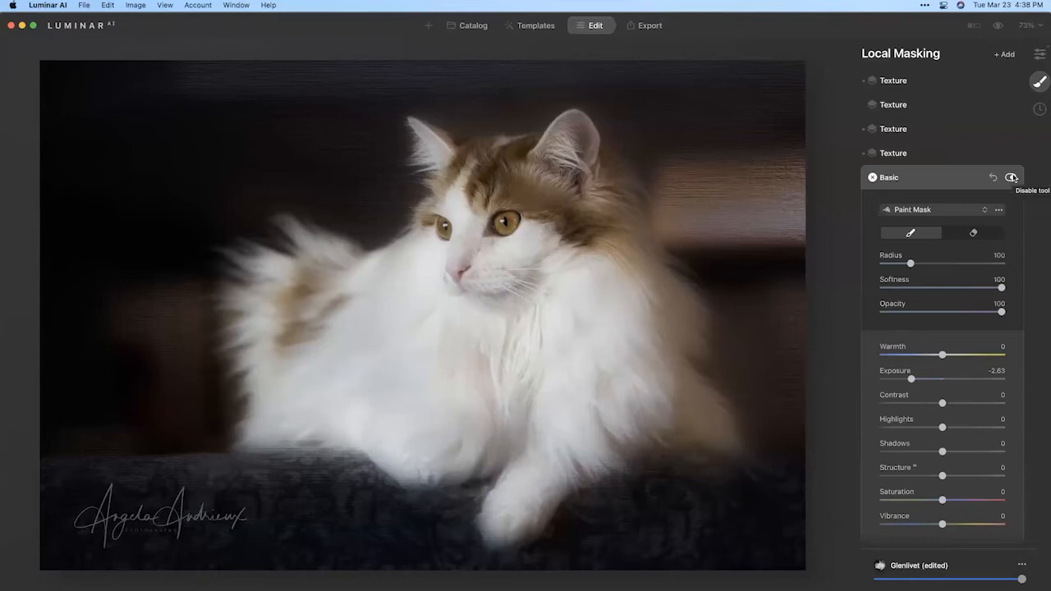
- Compare the photo with each of the two Texture adjustments directly above Basic disabled and enabled
left_click(938, 154)
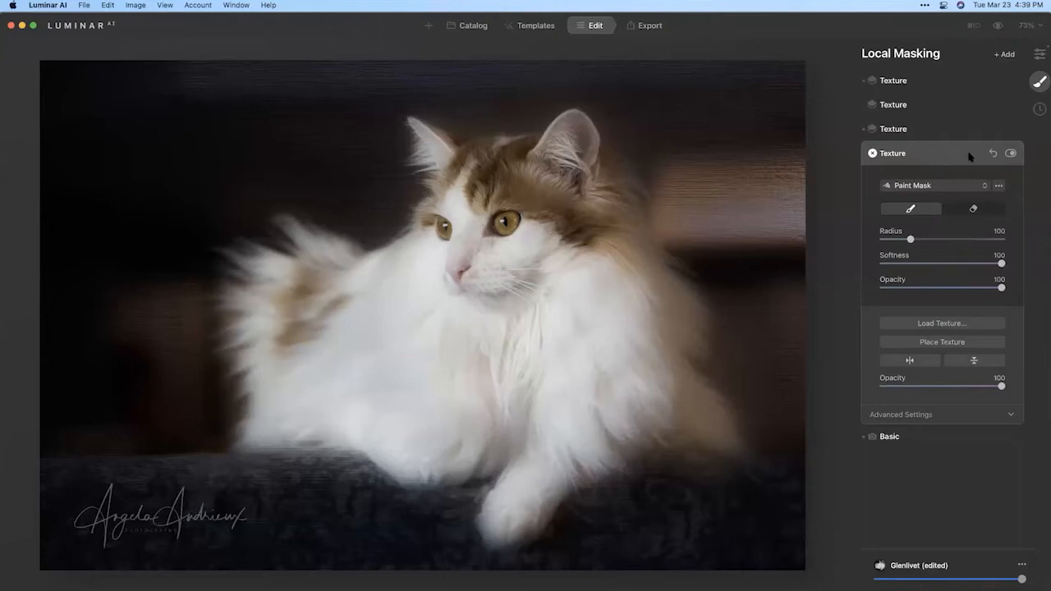
left_click(1010, 153)
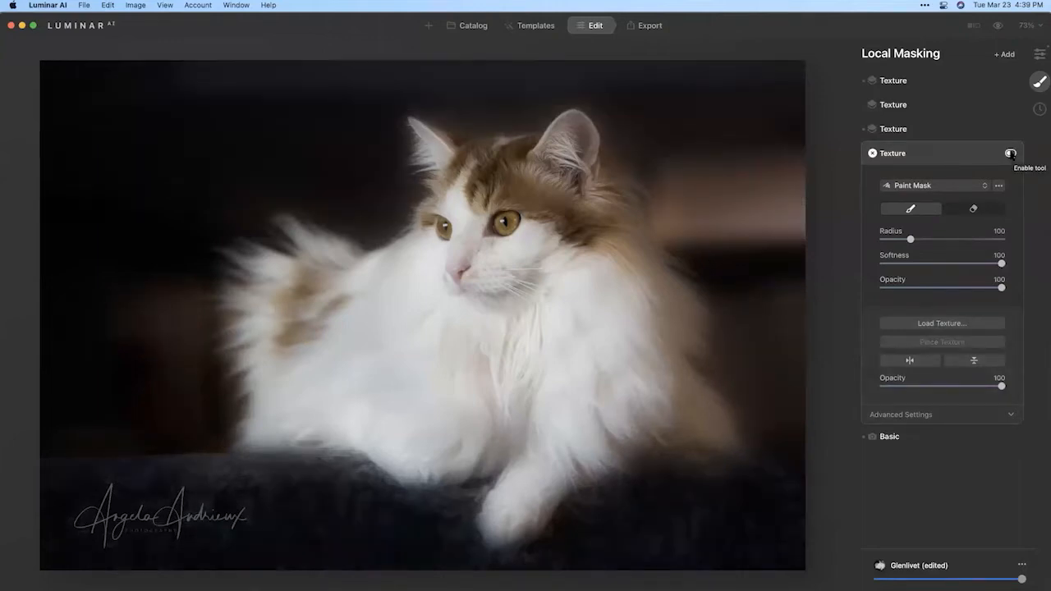
left_click(1010, 154)
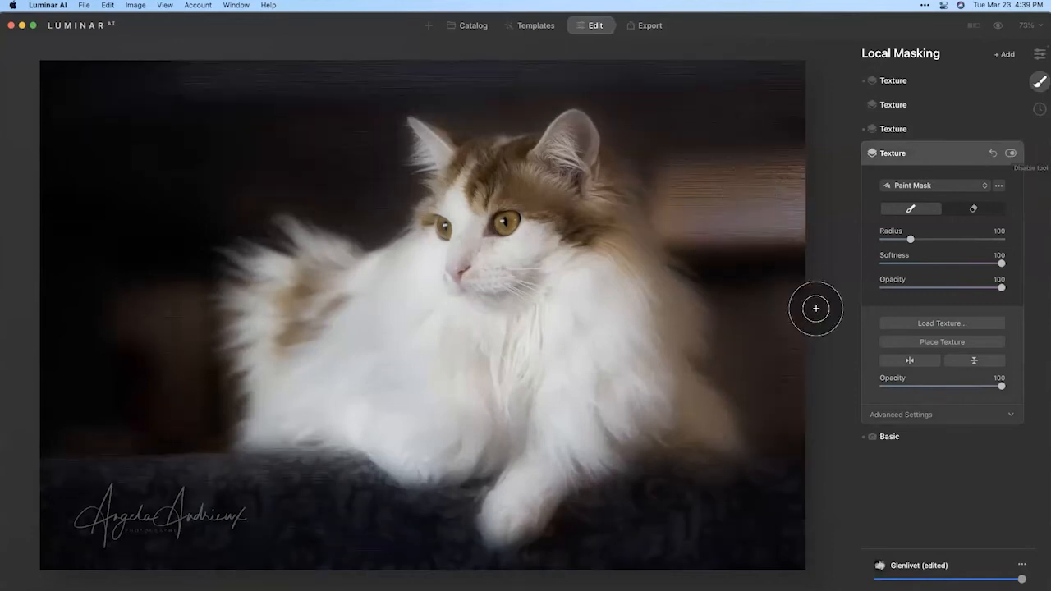
left_click(912, 131)
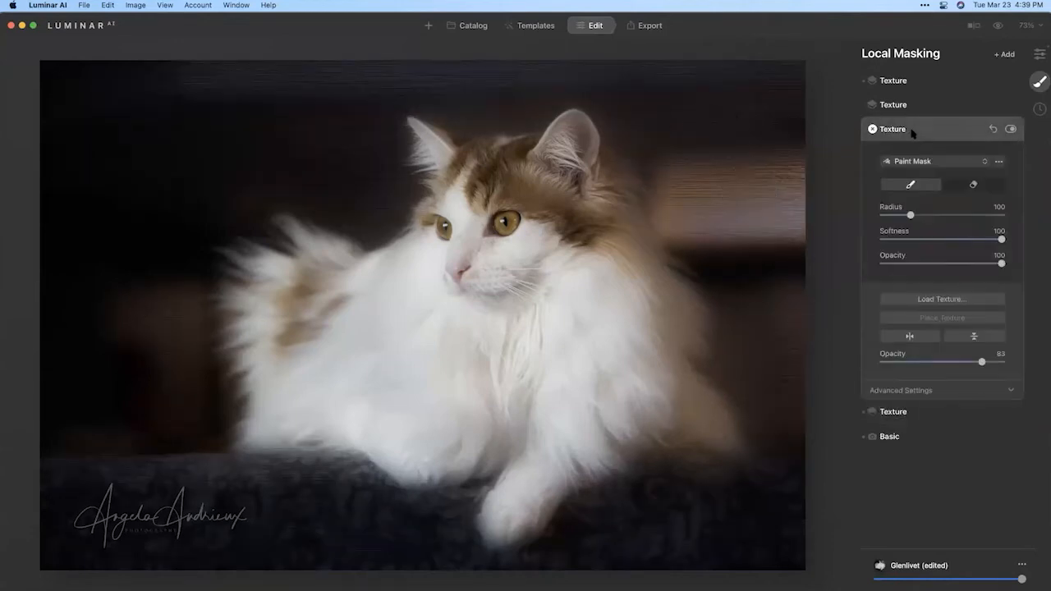
left_click(1011, 129)
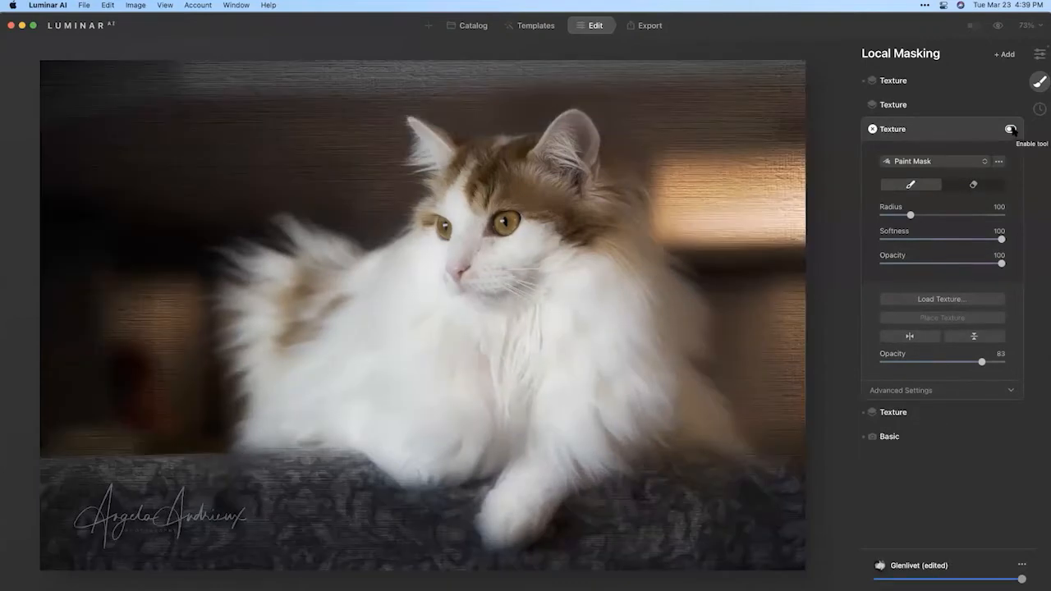
left_click(1011, 128)
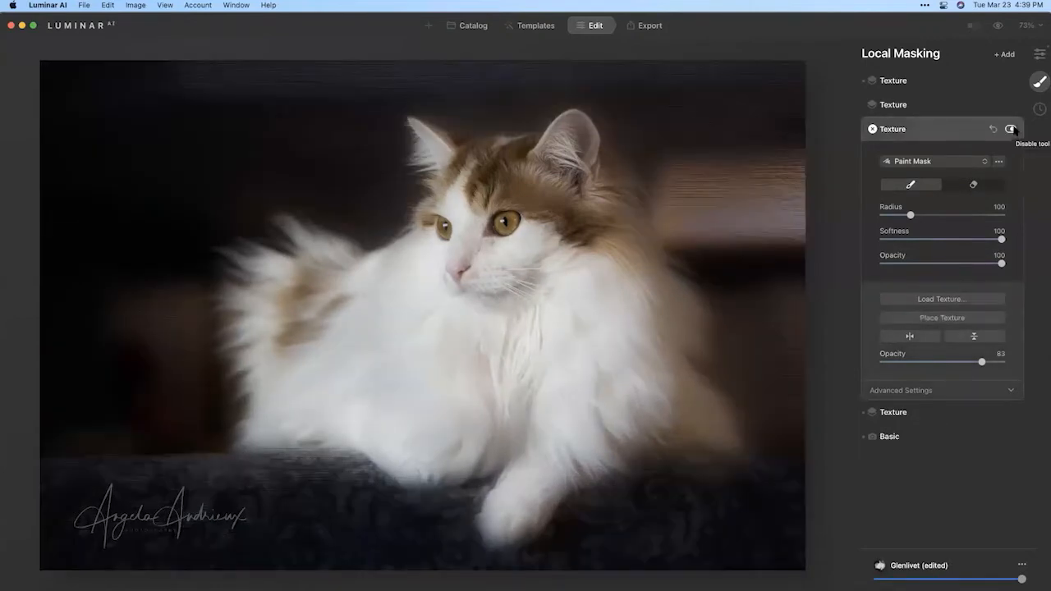
- Delete the empty Texture adjustment, second in the local masking list
left_click(957, 104)
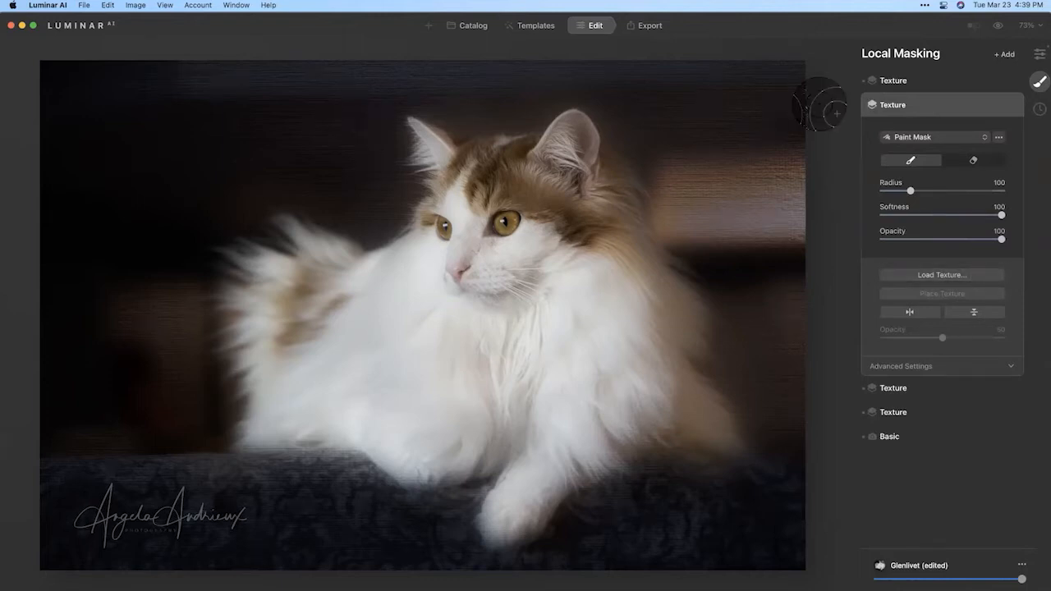
left_click(871, 104)
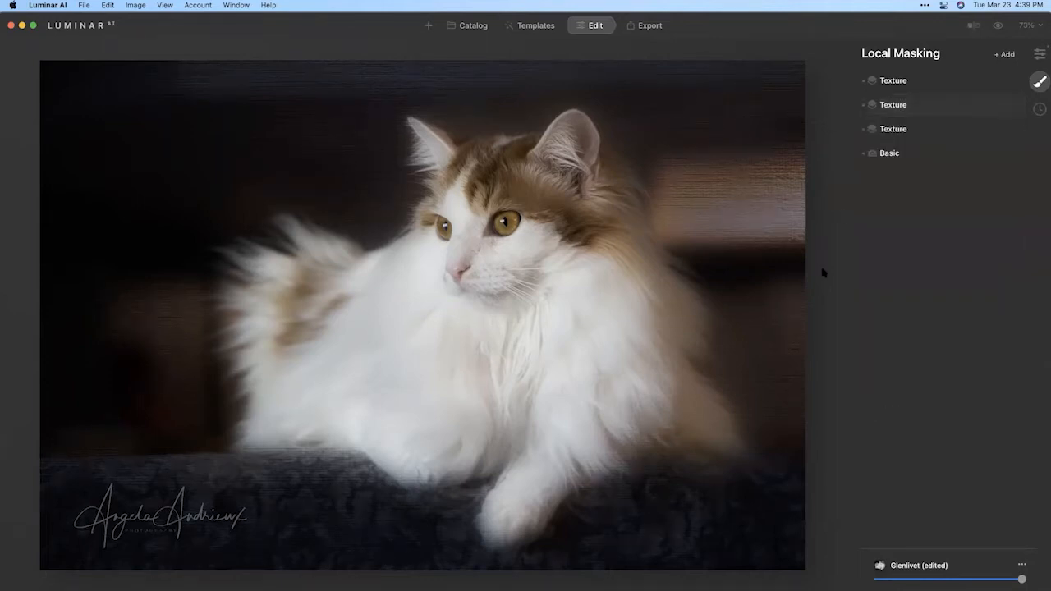
- Check the photo with the signature's Texture adjustment disabled and enabled, and delete that adjustment
left_click(892, 80)
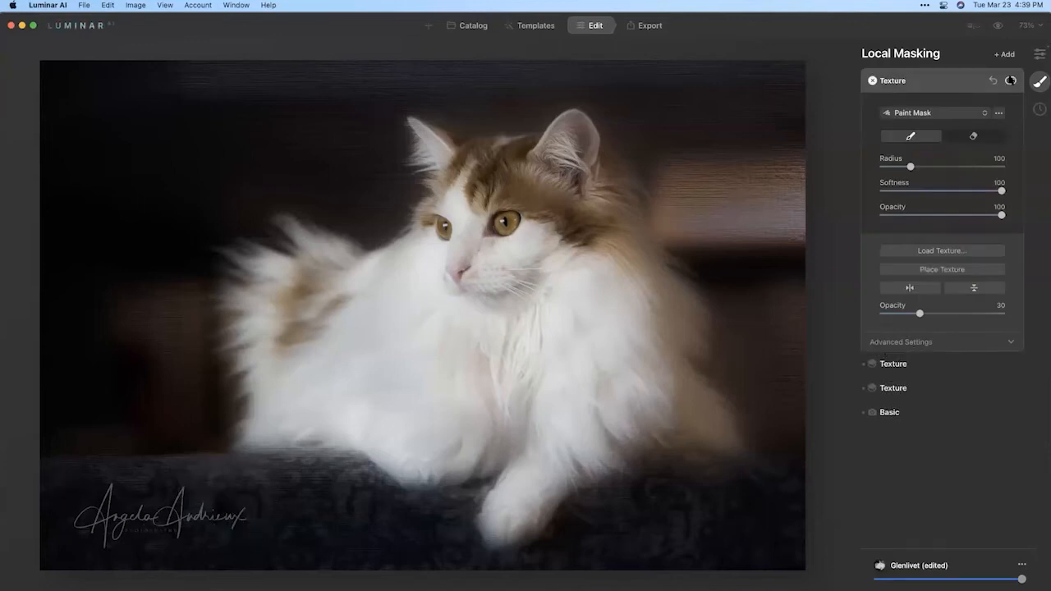
left_click(1011, 80)
left_click(1011, 81)
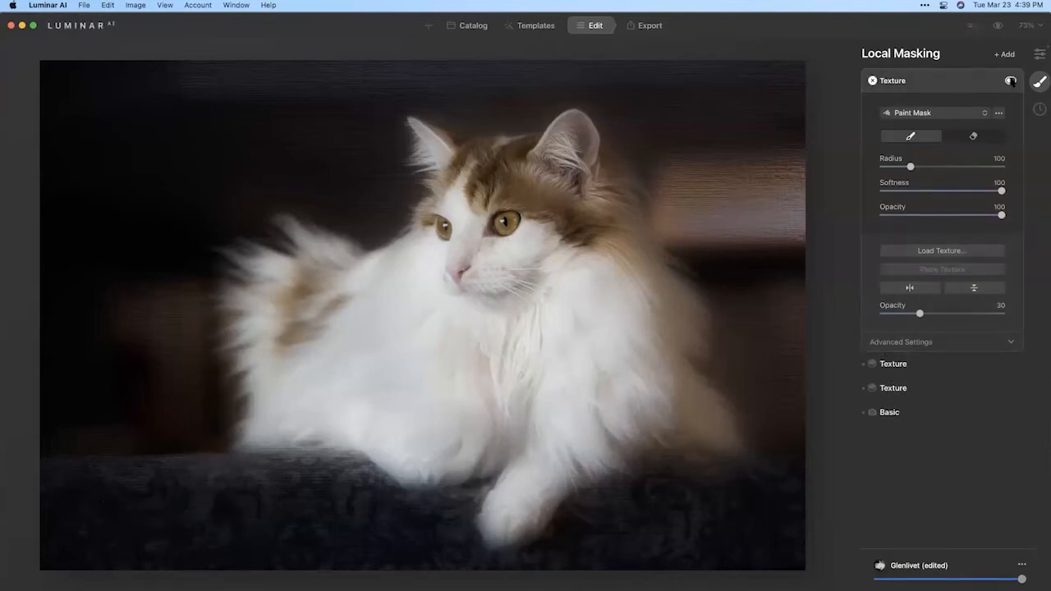
left_click(1011, 82)
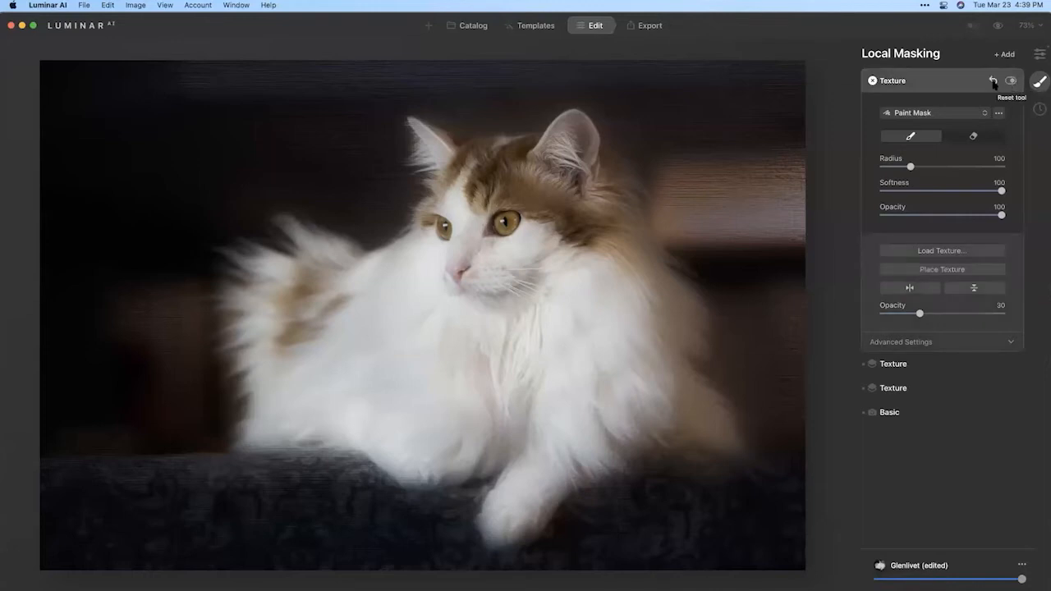
left_click(872, 81)
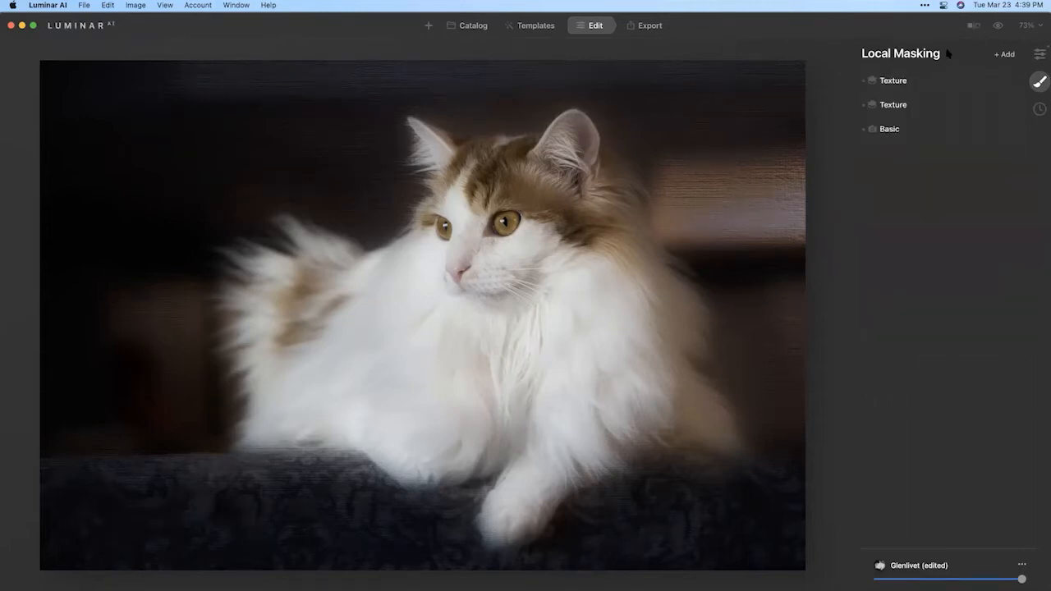
- Add a Texture adjustment and load the white high-resolution signature logo PNG from the Photologo folder in Pictures
left_click(1004, 56)
left_click(998, 81)
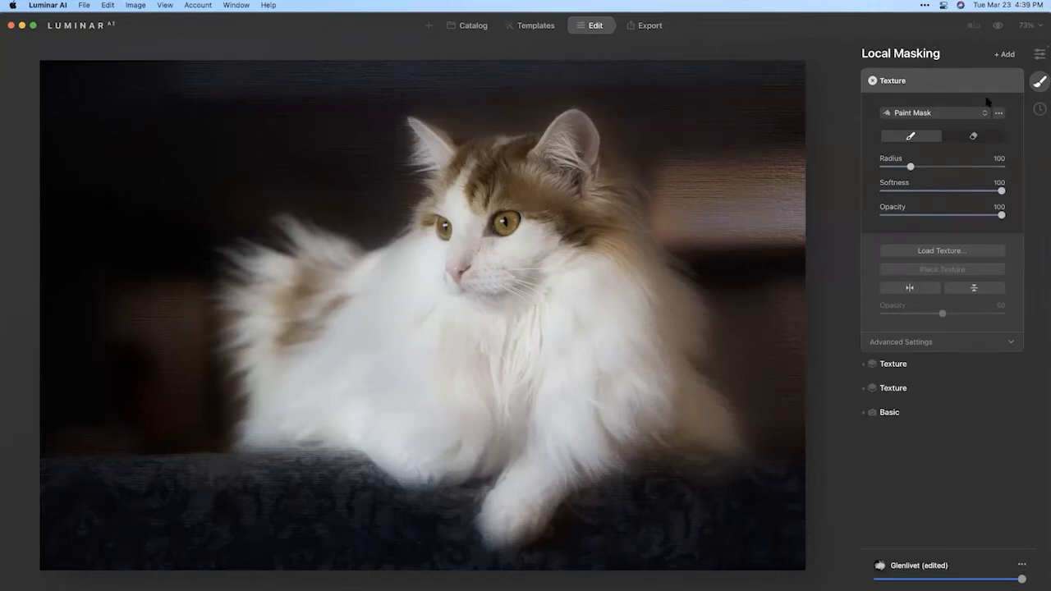
left_click(947, 250)
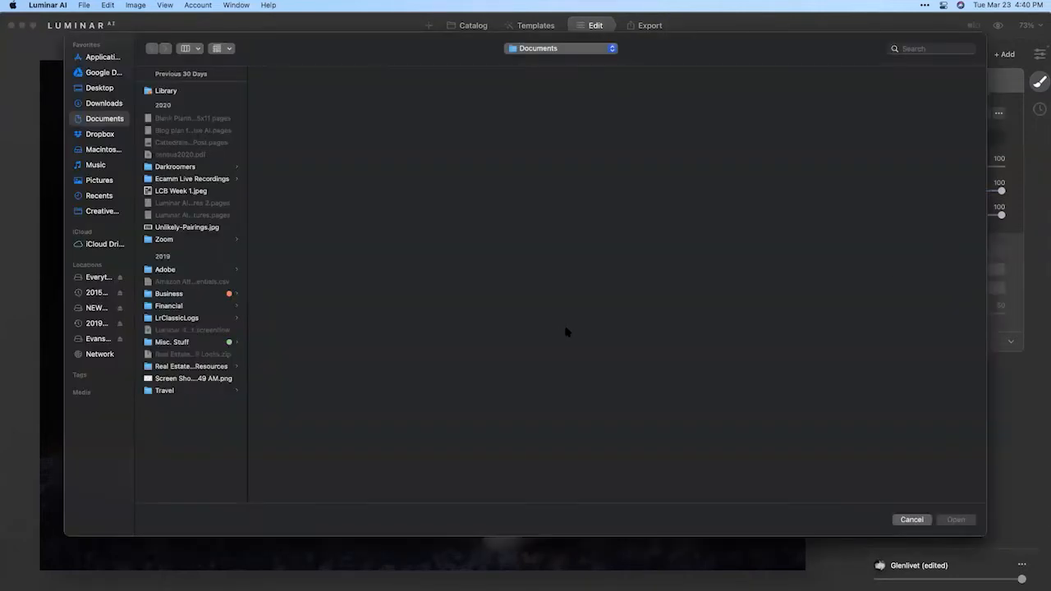
left_click(100, 181)
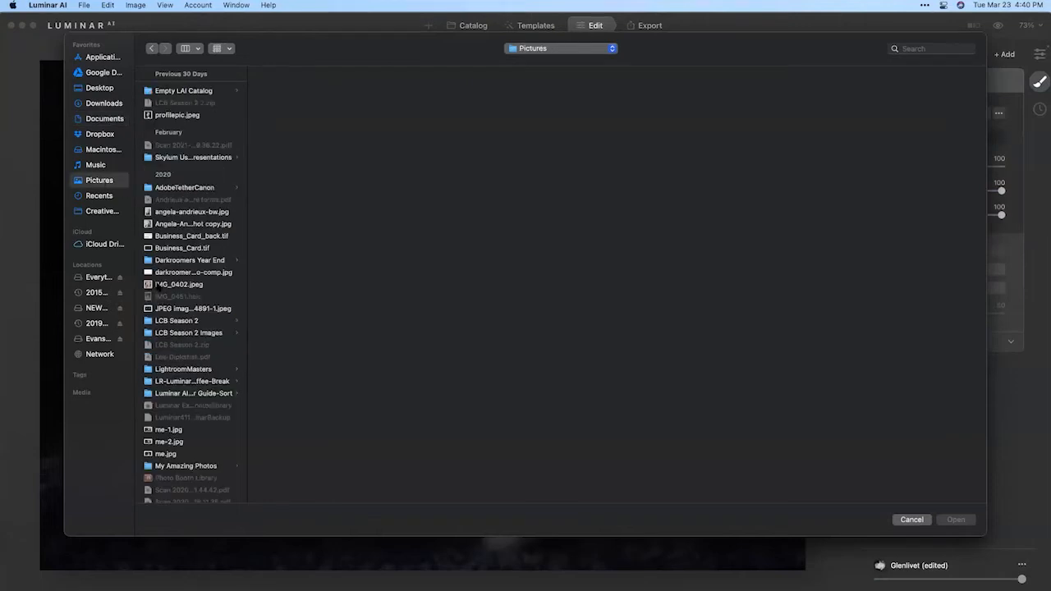
scroll(195, 458, "down", 10)
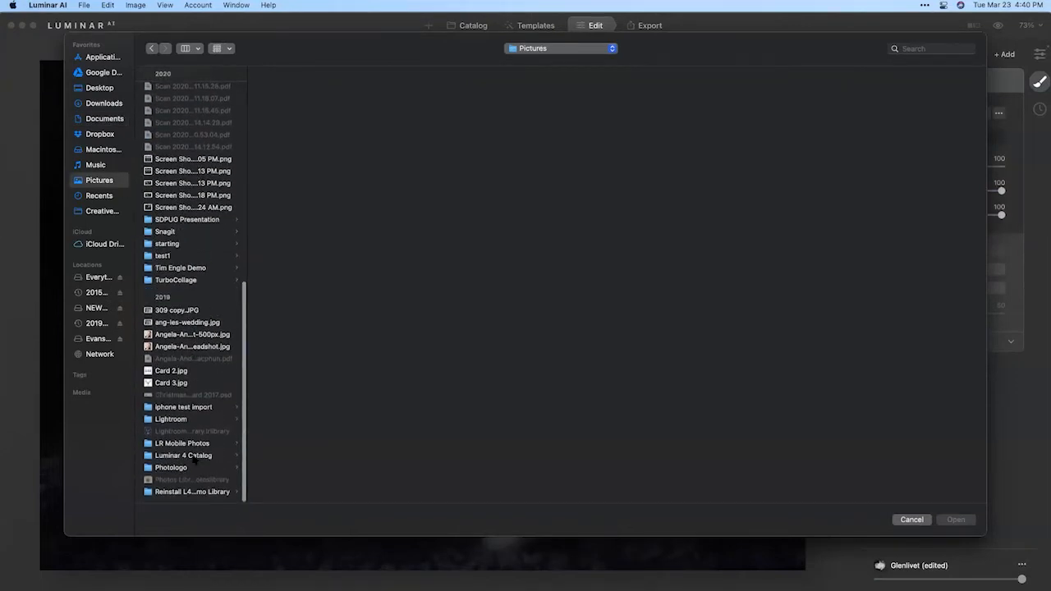
left_click(169, 469)
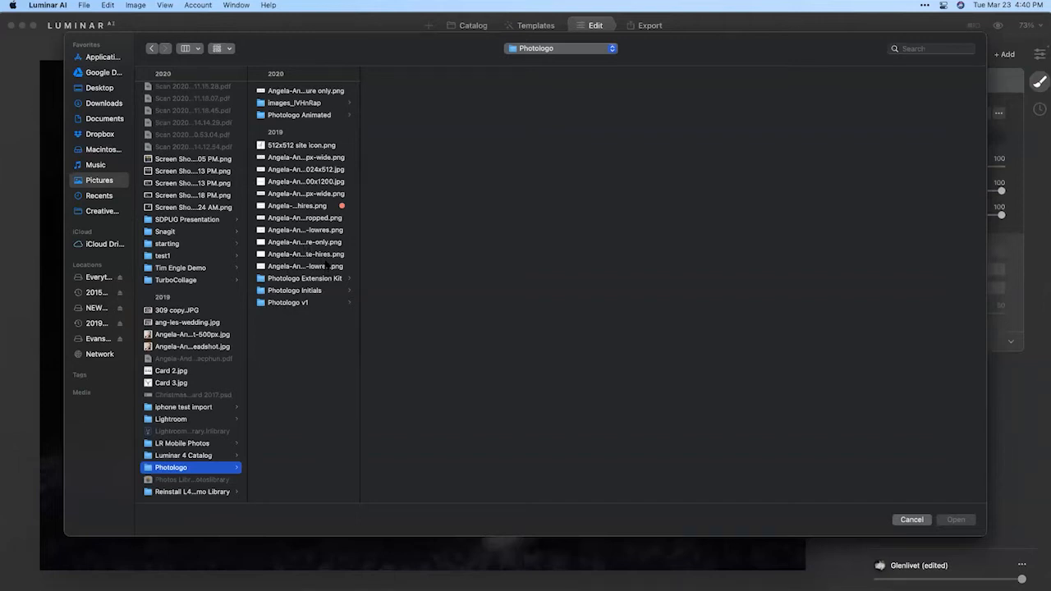
left_click_drag(359, 232, 498, 231)
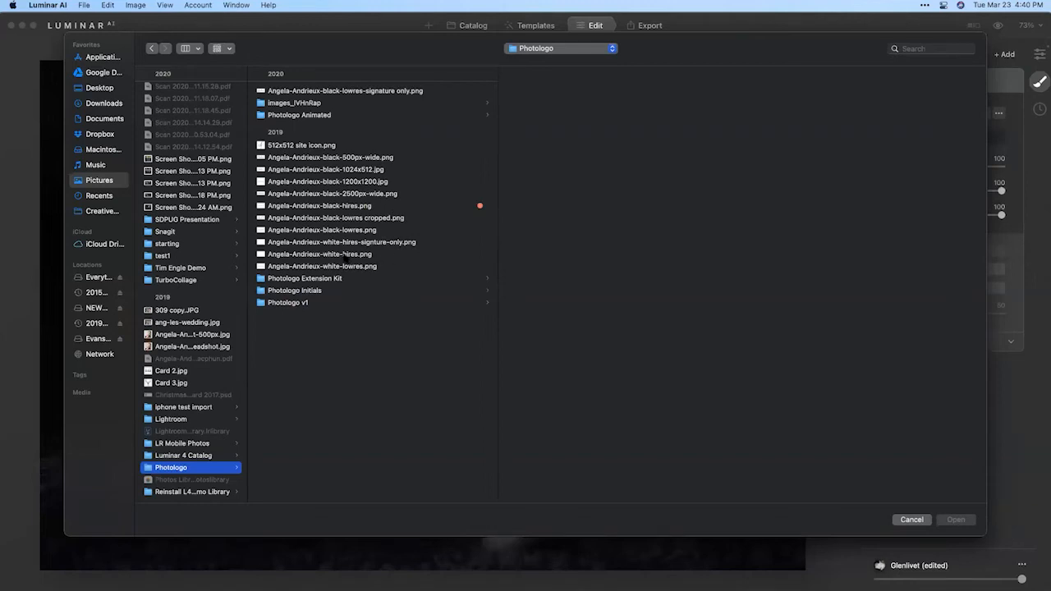
left_click(345, 255)
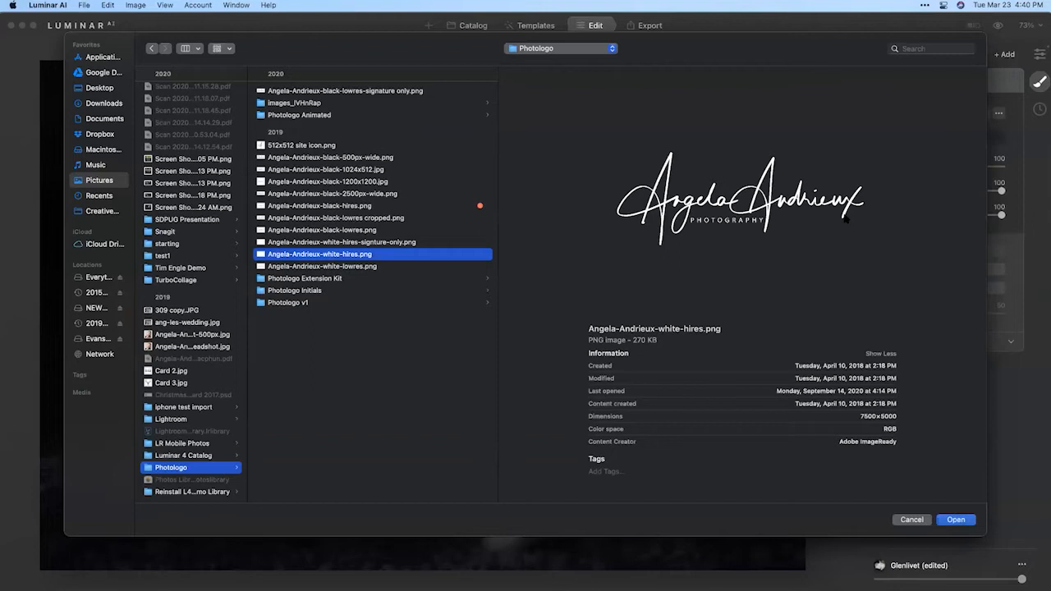
left_click(953, 521)
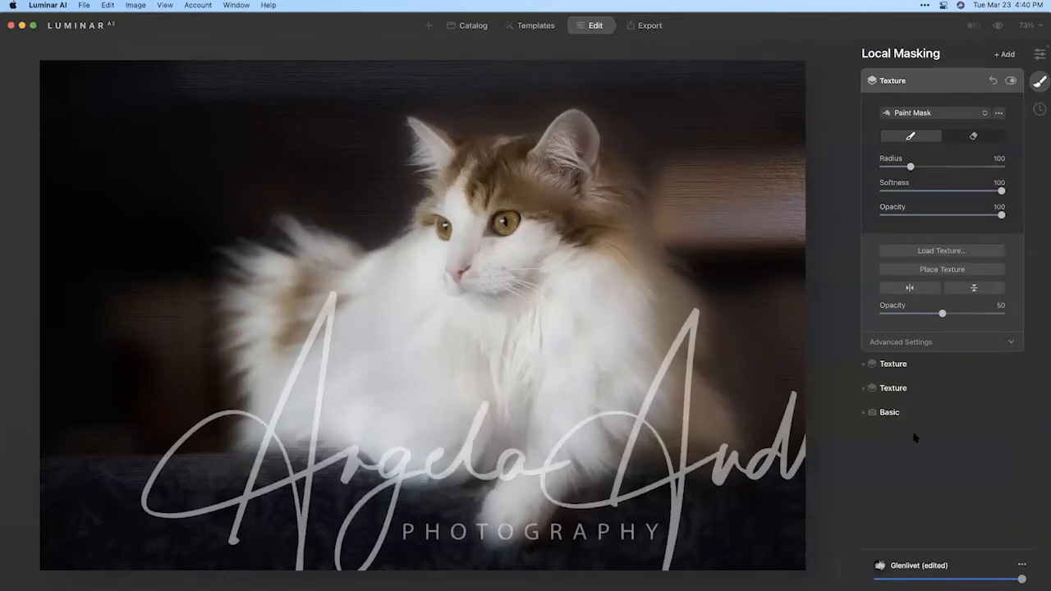
- Scale the placed signature texture down and position it in the photo's lower-left corner
left_click(951, 268)
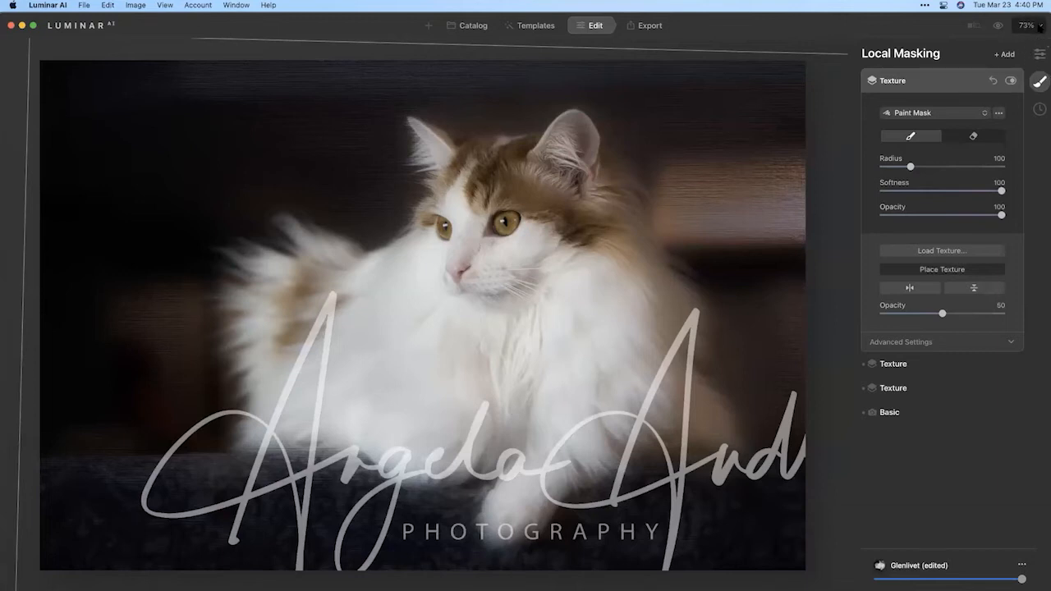
left_click(1040, 27)
left_click(1020, 62)
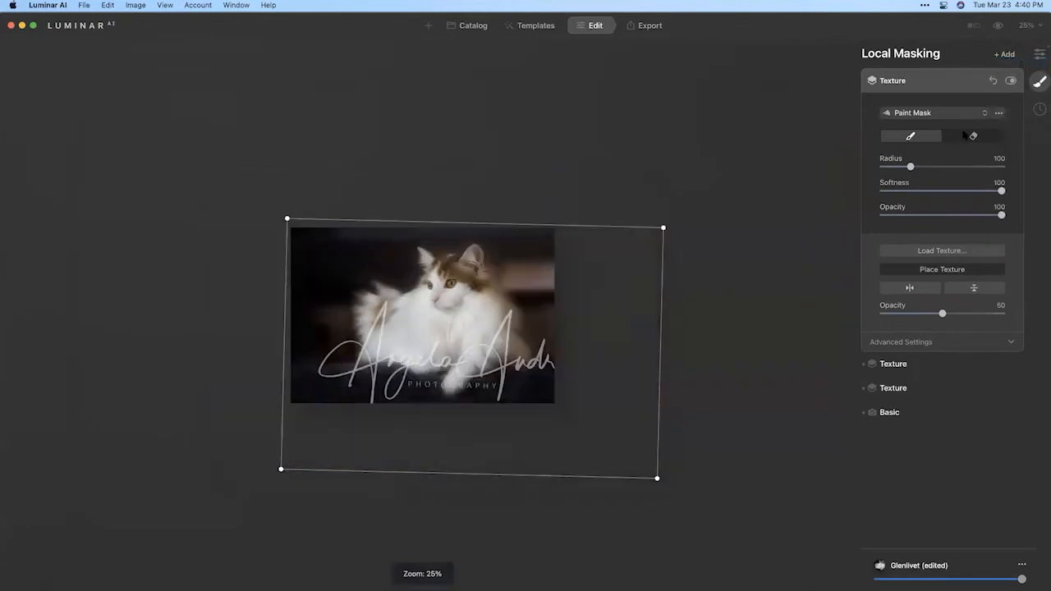
left_click_drag(655, 477, 317, 369)
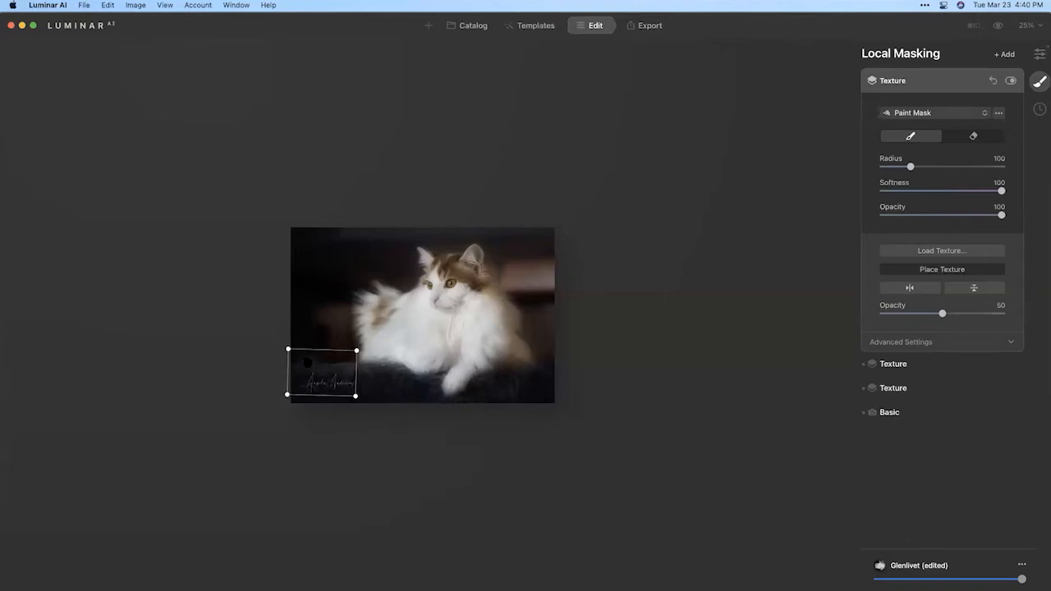
key("Return")
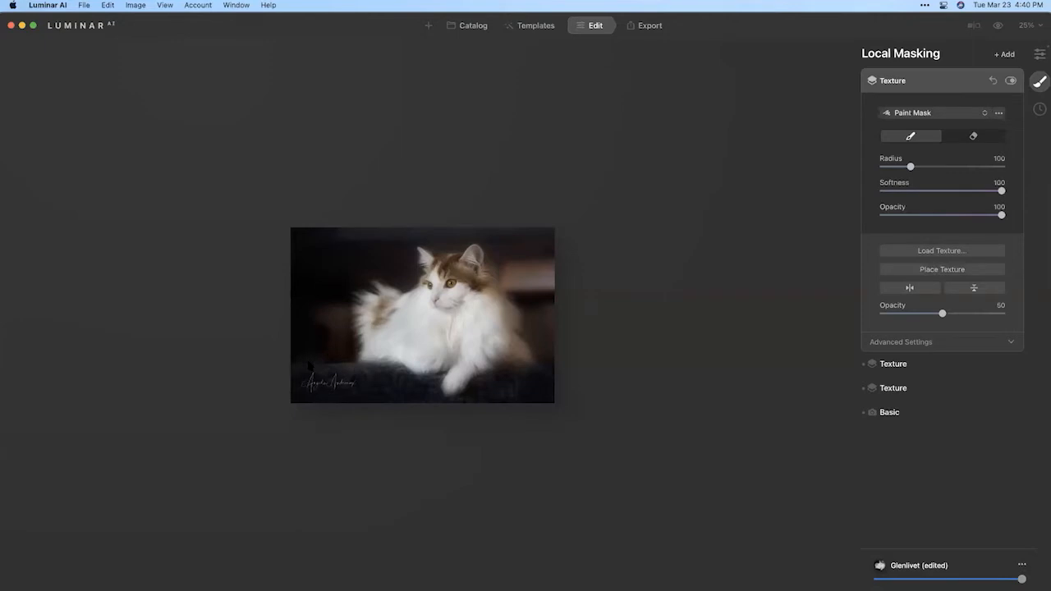
left_click(1025, 25)
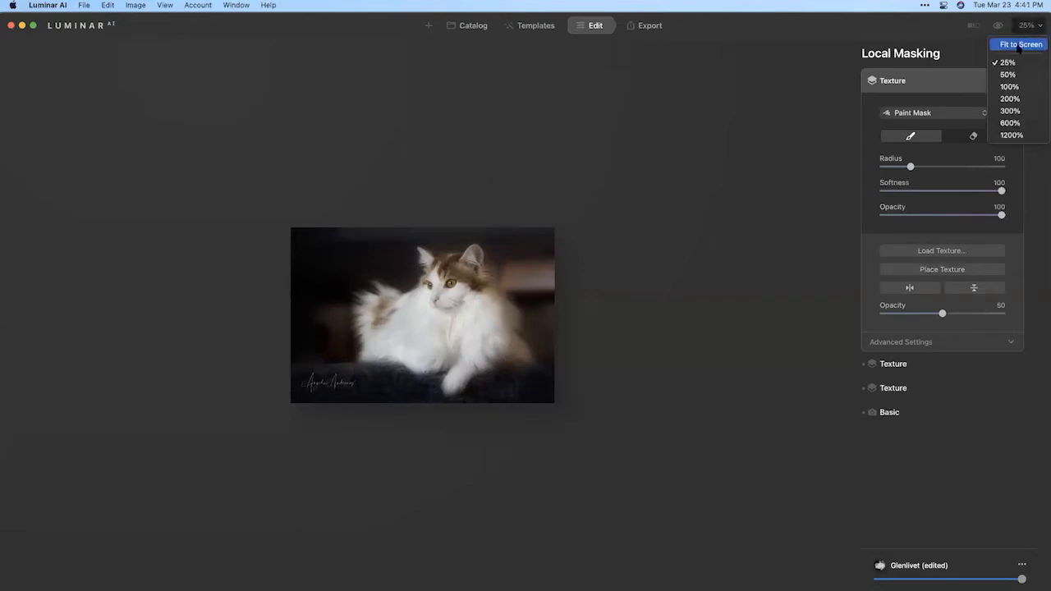
left_click(1017, 46)
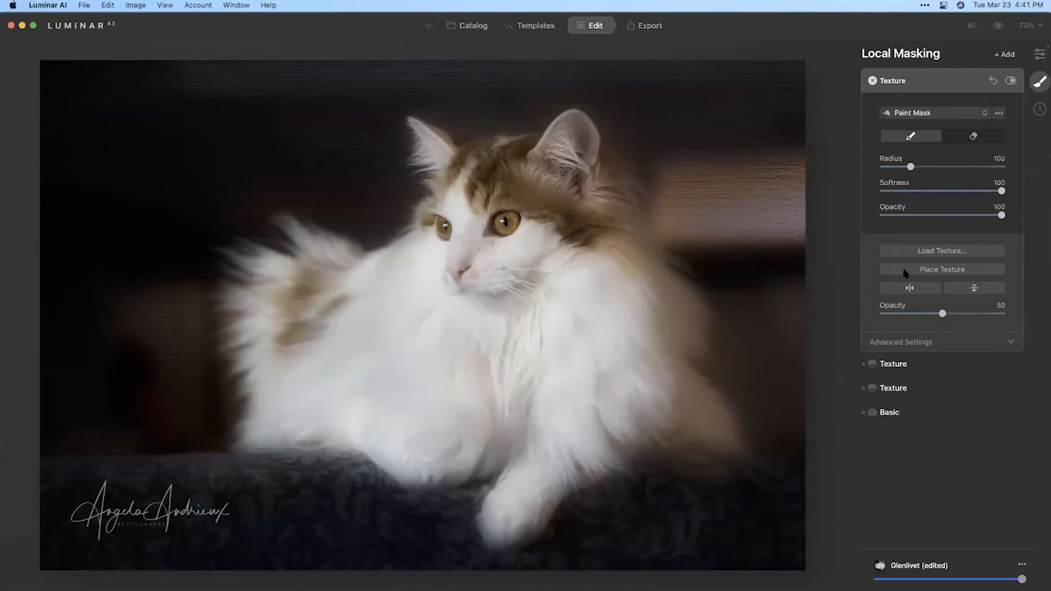
- Try the signature texture at 100 opacity and set its opacity to 23
left_click_drag(942, 313, 1016, 314)
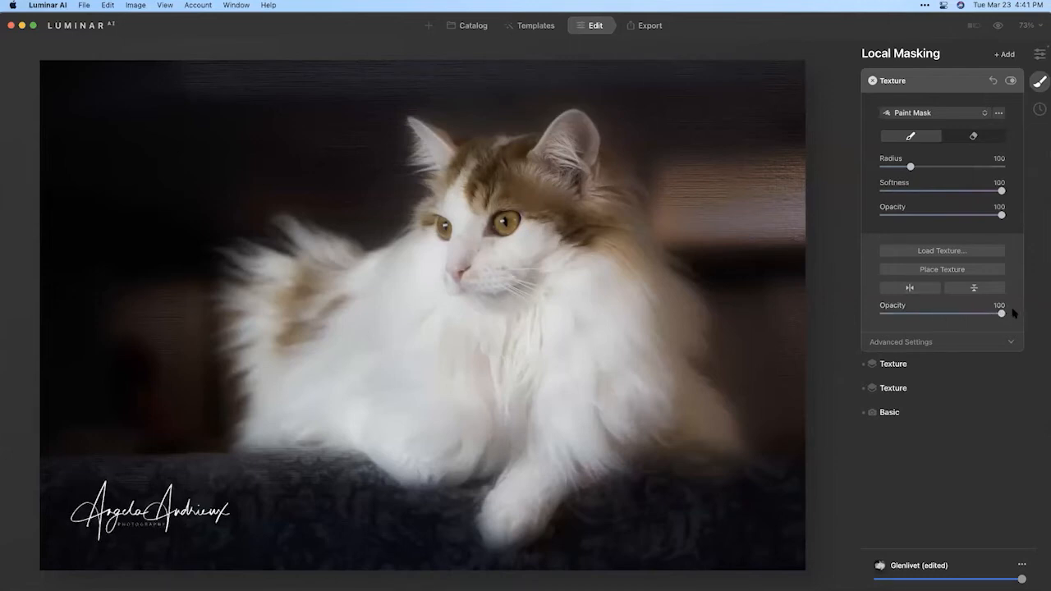
mouse_move(1000, 314)
left_mouse_down()
mouse_move(875, 319)
mouse_move(919, 315)
mouse_move(903, 318)
left_mouse_up()
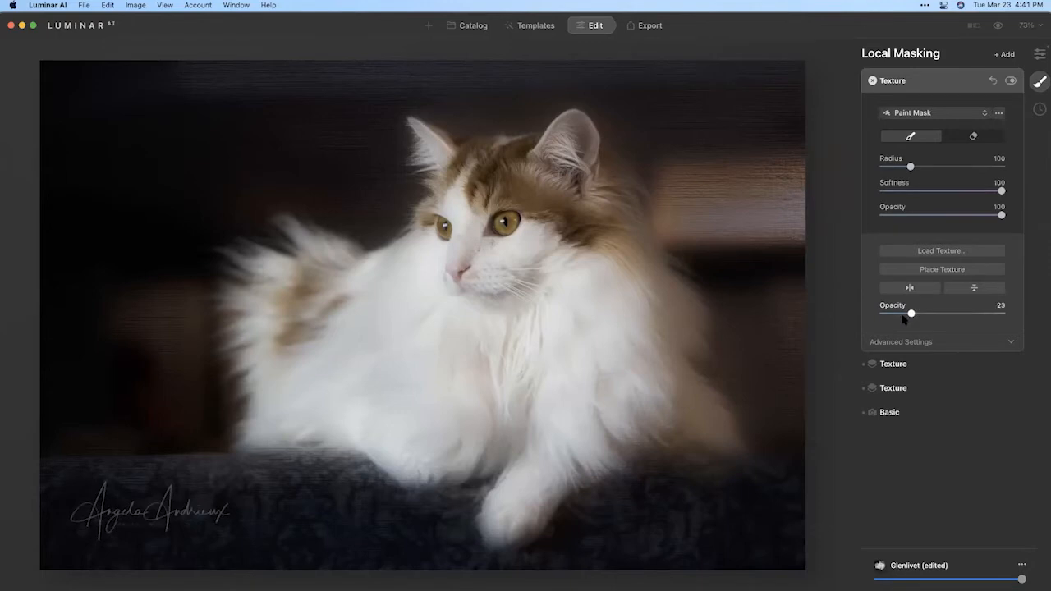
- Set the signature texture's opacity to 24 and save the cat photo's current adjustments as a new template
left_click_drag(904, 319, 907, 317)
left_click(1022, 566)
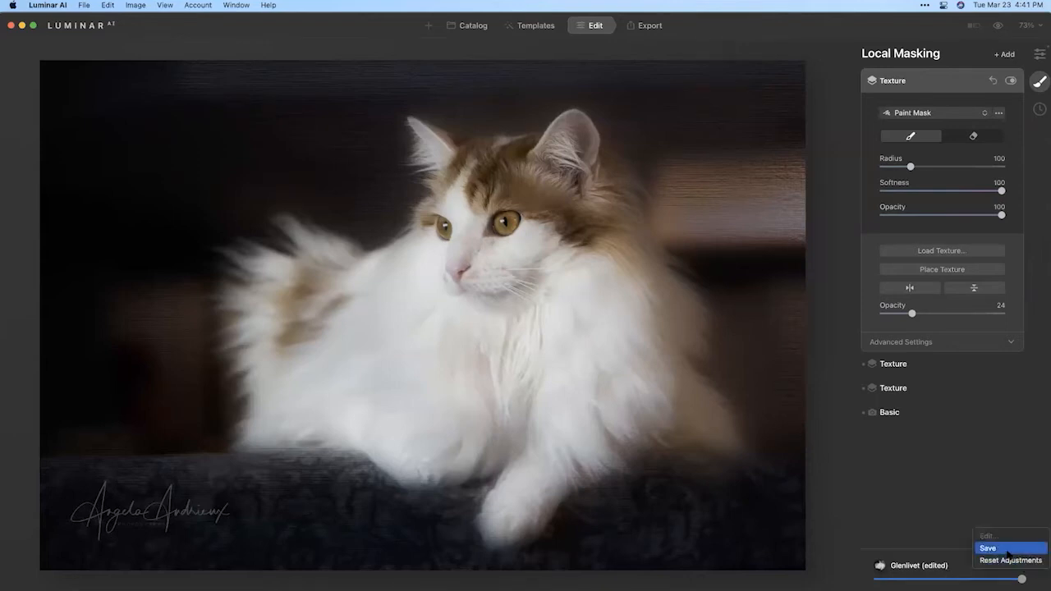
left_click(1007, 549)
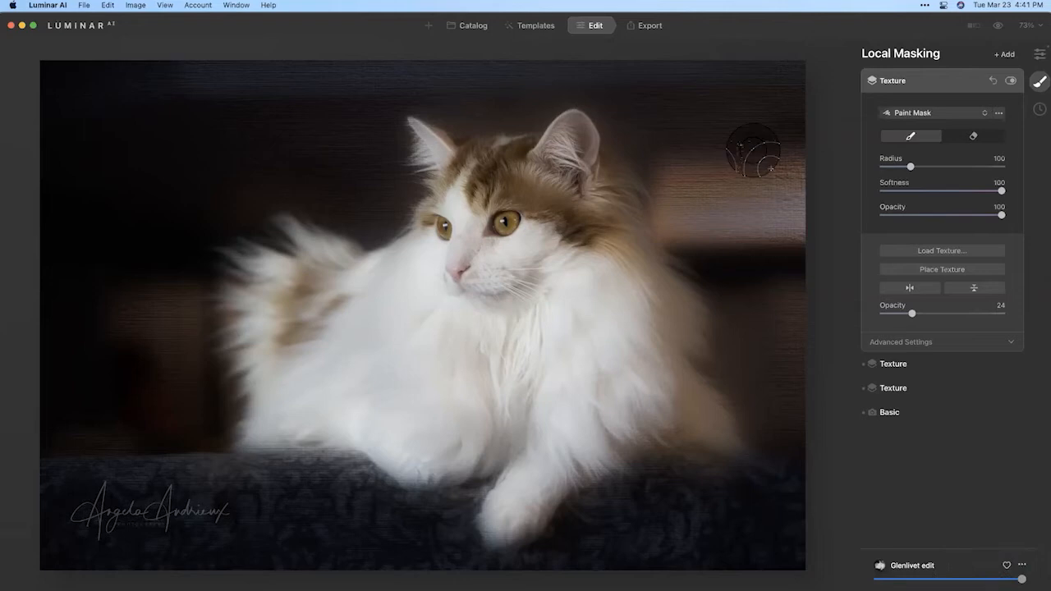
- Rename the "Glenlivet edit" template in My Templates as "Glenlivet watermarked"
left_click(551, 30)
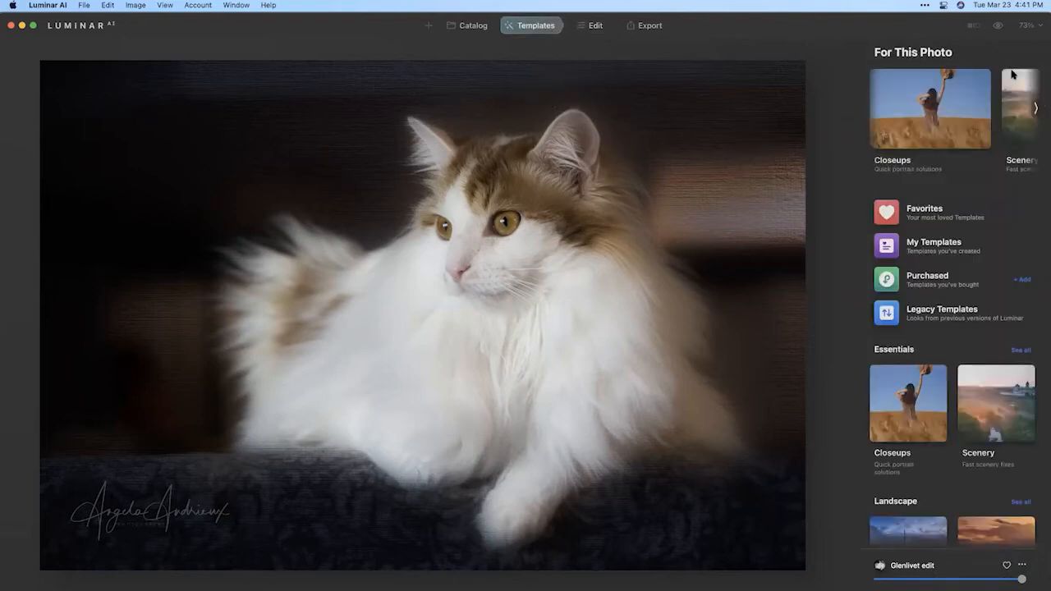
left_click(936, 249)
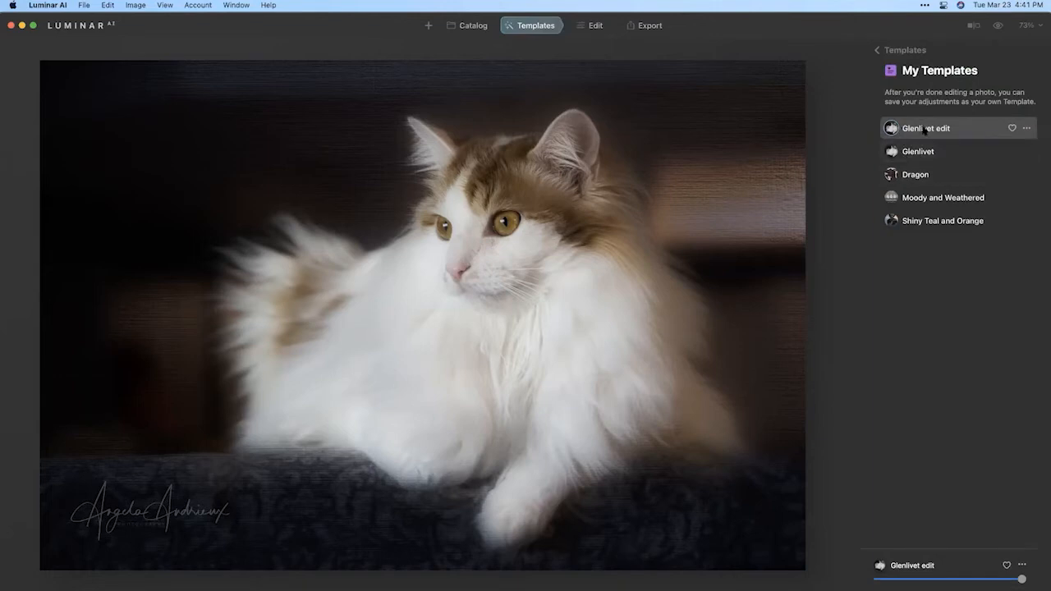
left_click(1026, 129)
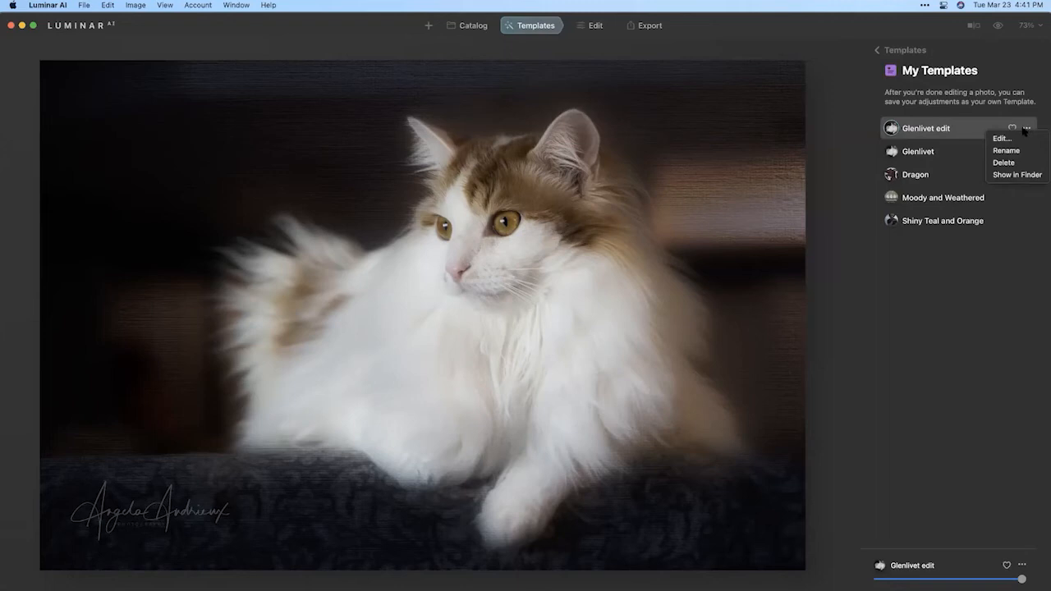
left_click(1006, 151)
key("BackSpace")
key("BackSpace")
key("BackSpace")
key("BackSpace")
type("watermarked")
key("Return")
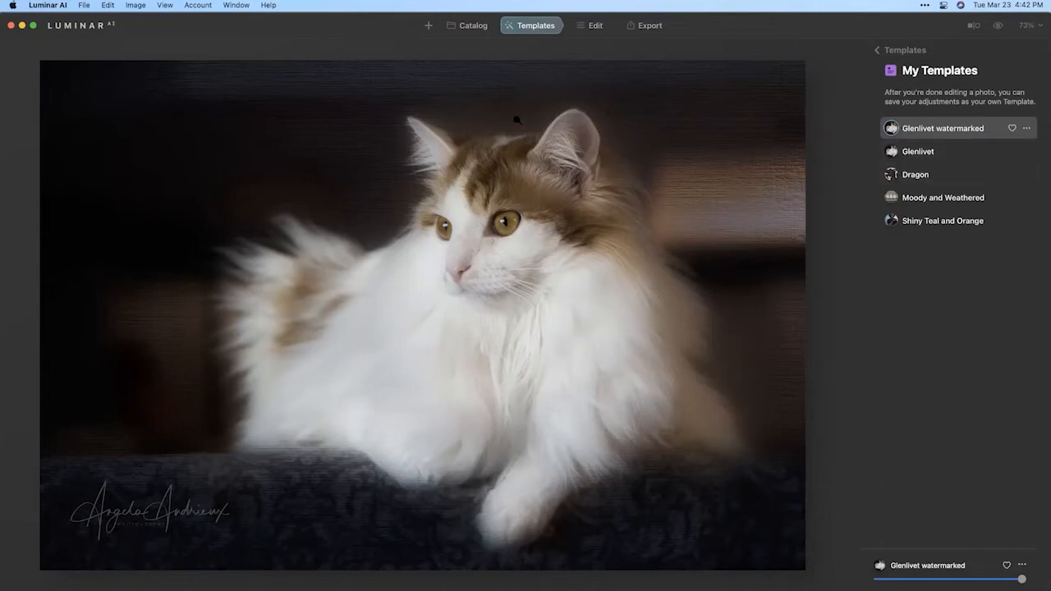
- Review the cat photo's Mystical settings in the editing tools and compare the edited photo with the original
left_click(595, 25)
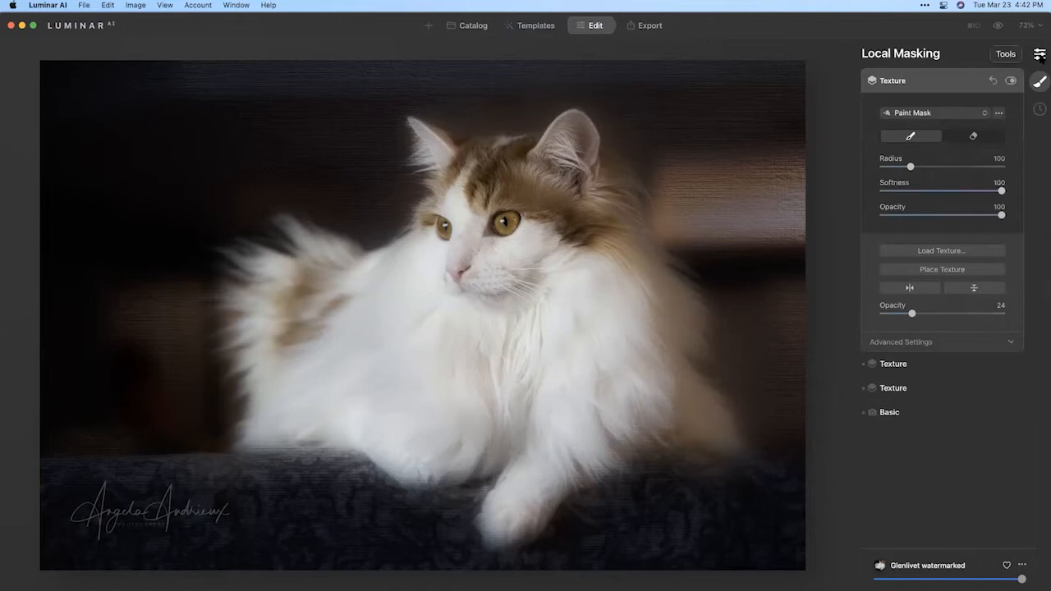
left_click(1038, 55)
scroll(1013, 369, "down", 5)
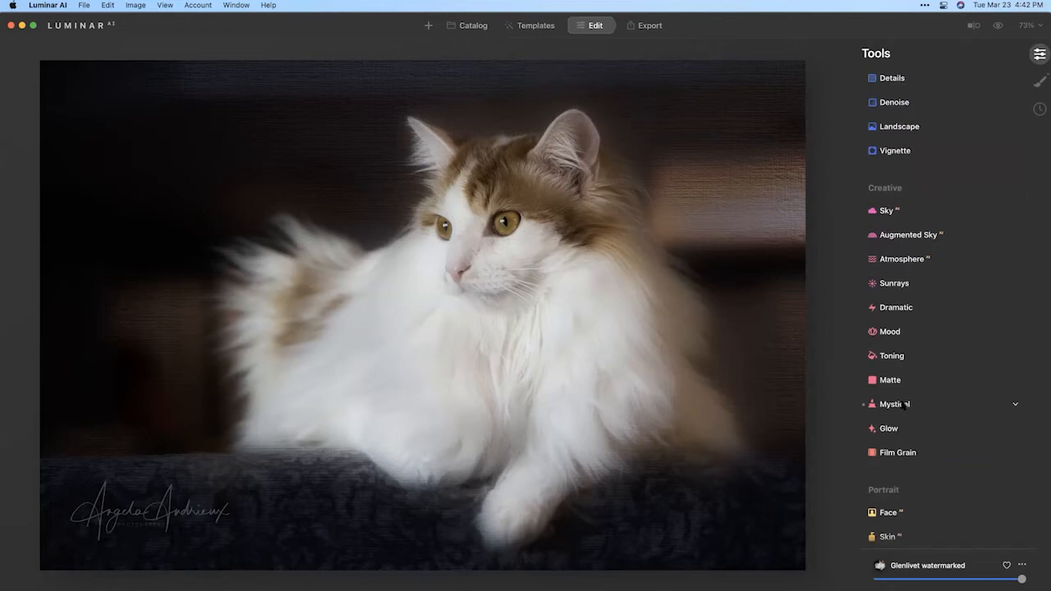
left_click(903, 404)
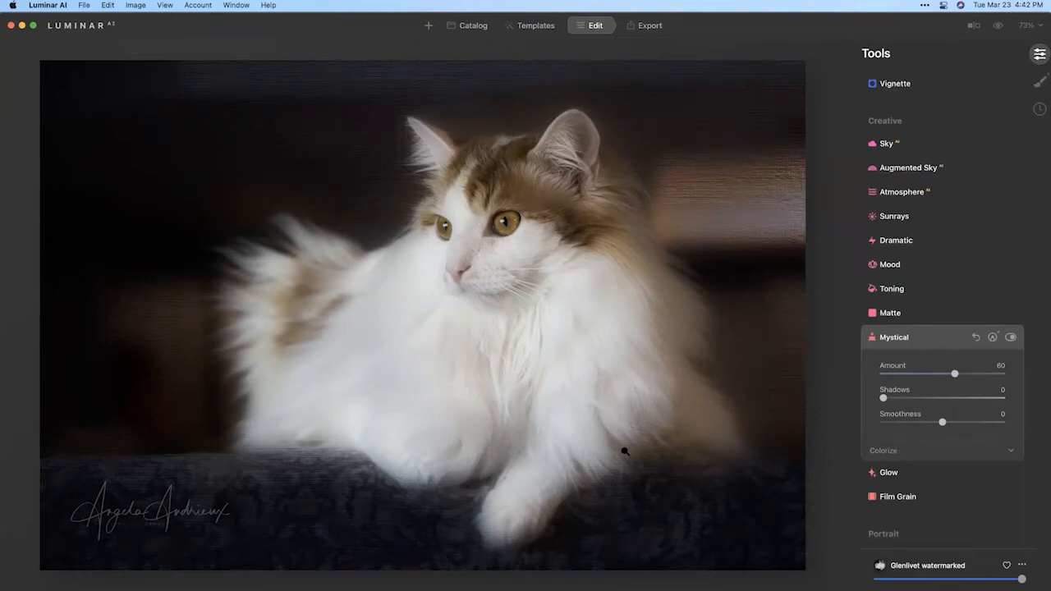
left_click(999, 29)
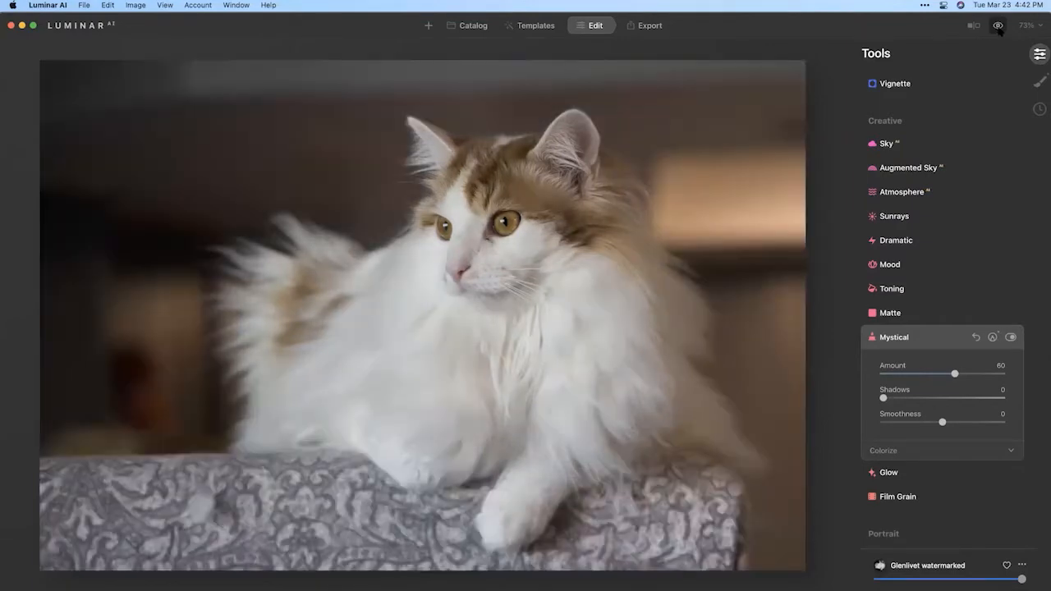
left_click(999, 29)
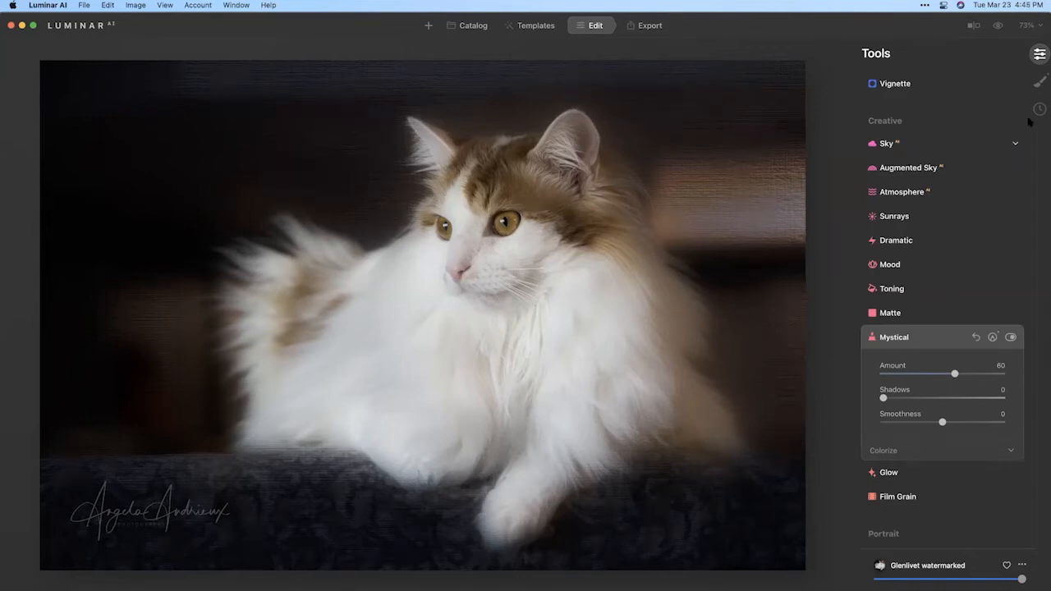
- Add another local Texture adjustment to the cat photo and load the white low-resolution signature PNG, comparing it with the high-resolution file
left_click(1039, 82)
left_click(1008, 54)
left_click(999, 80)
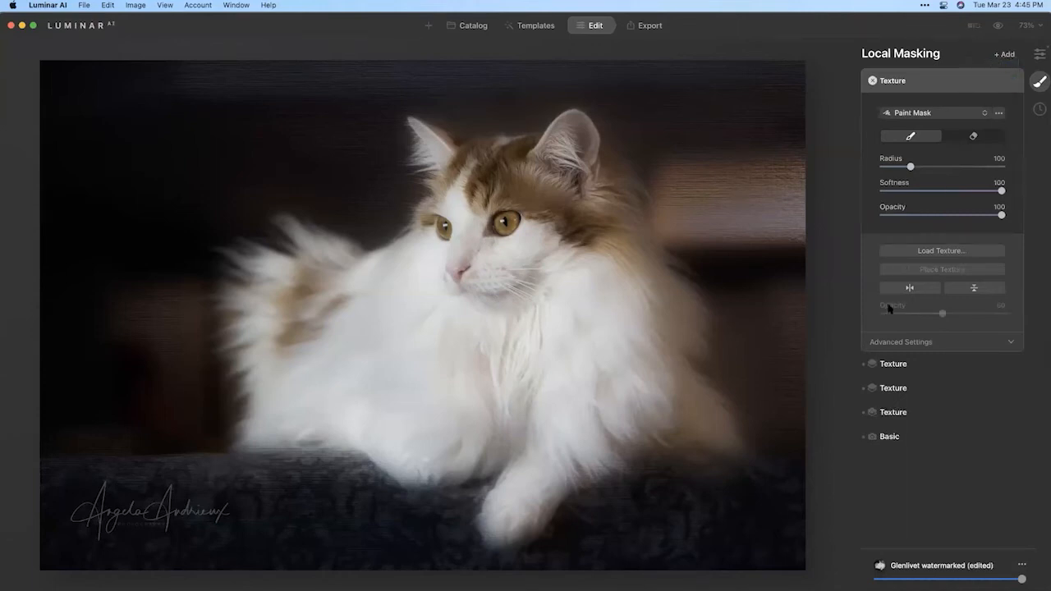
left_click(887, 250)
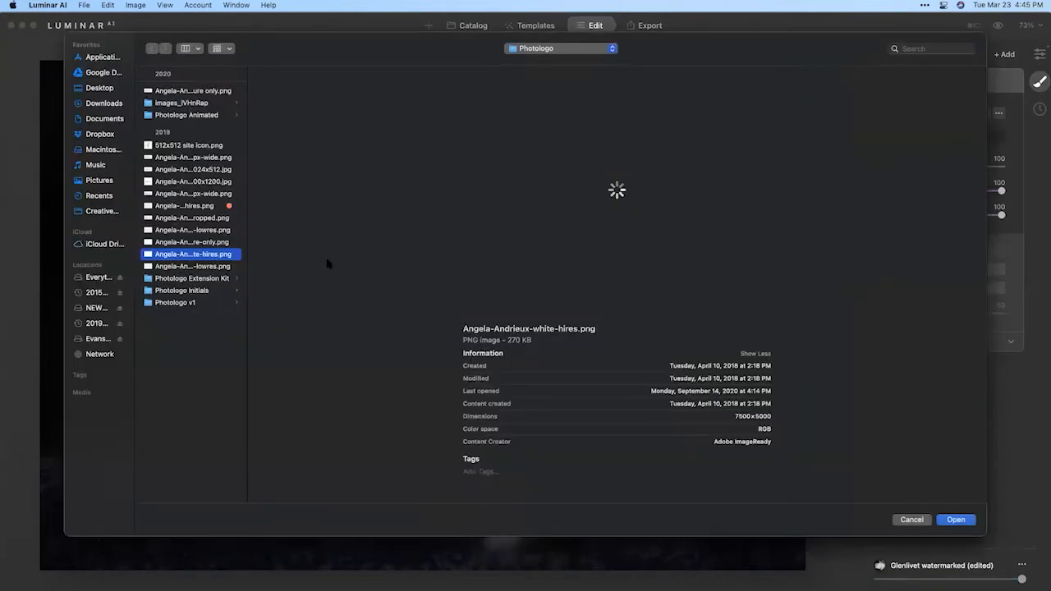
double_click(246, 239)
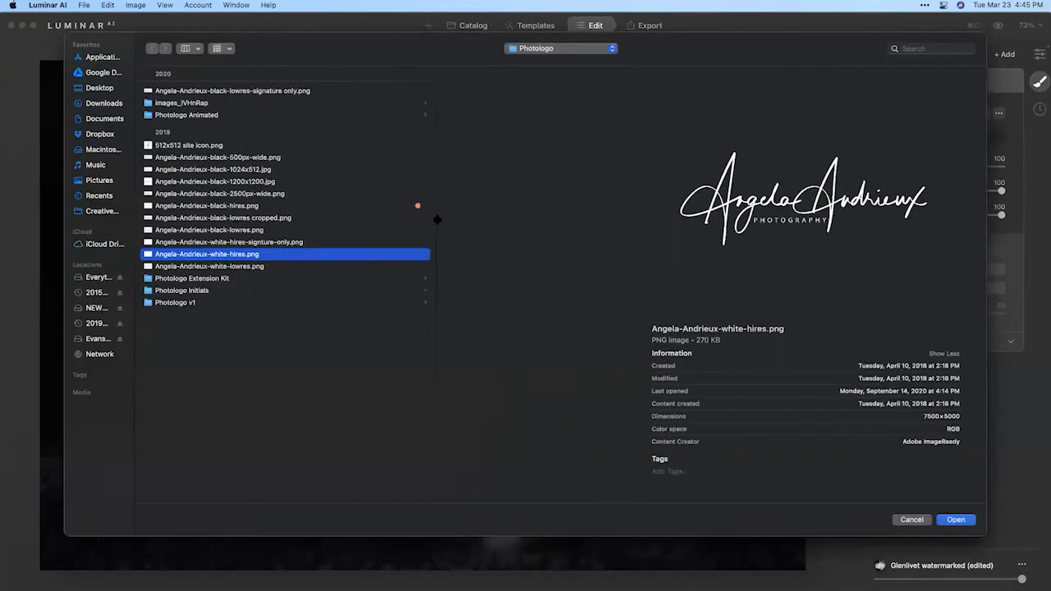
left_click(236, 268)
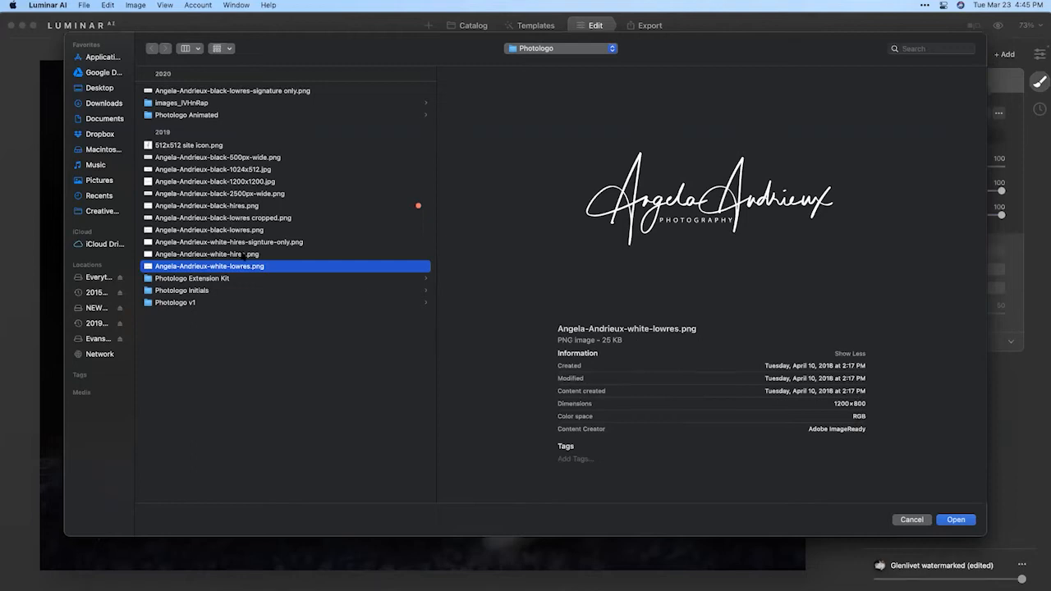
left_click(244, 254)
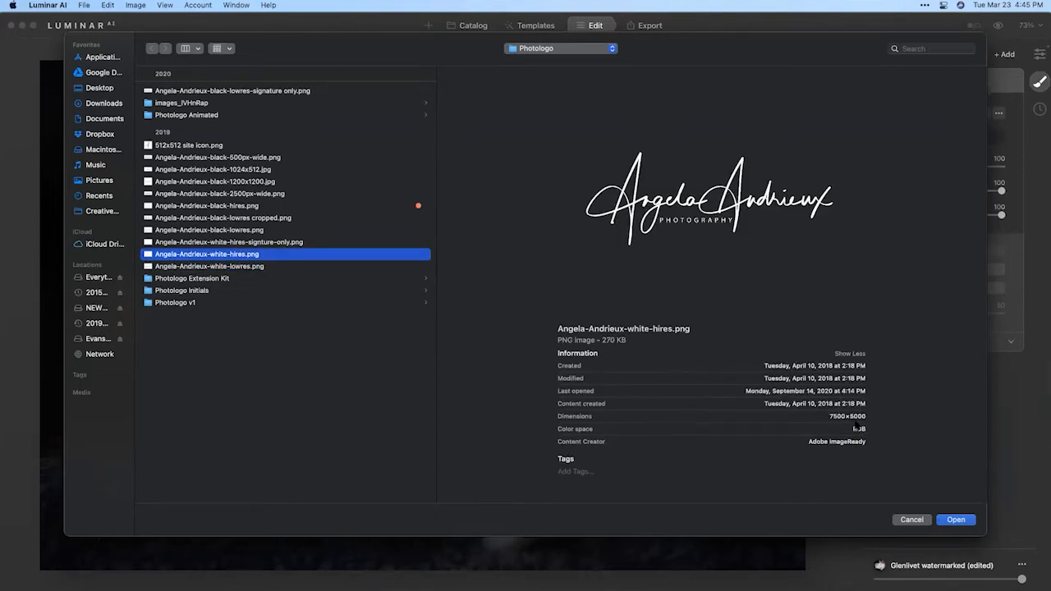
left_click(203, 266)
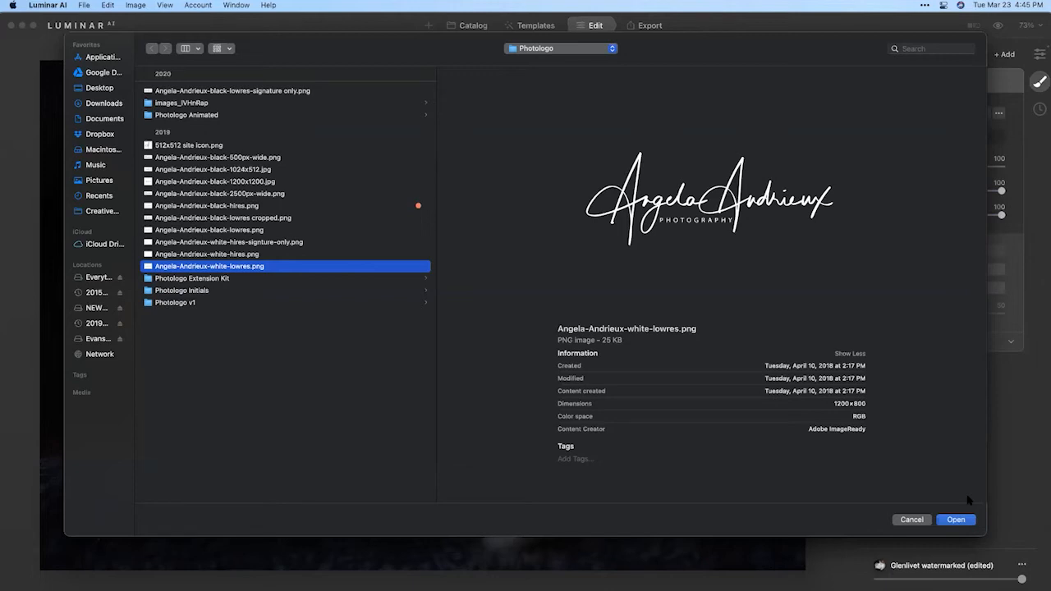
left_click(955, 519)
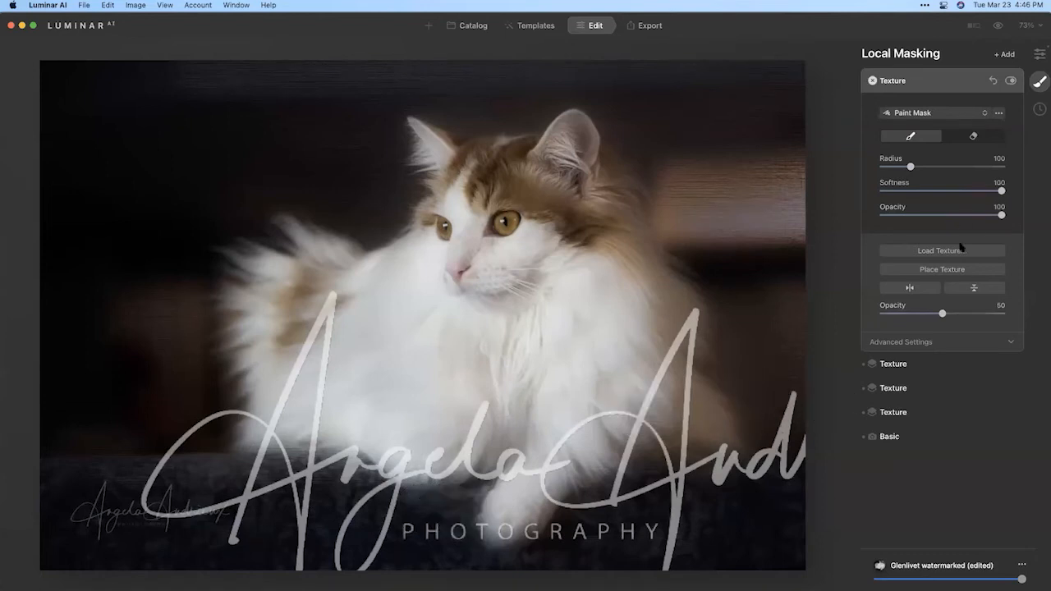
- Scale the newly loaded signature texture down into the cat photo's upper-left corner and apply the placement
left_click(932, 270)
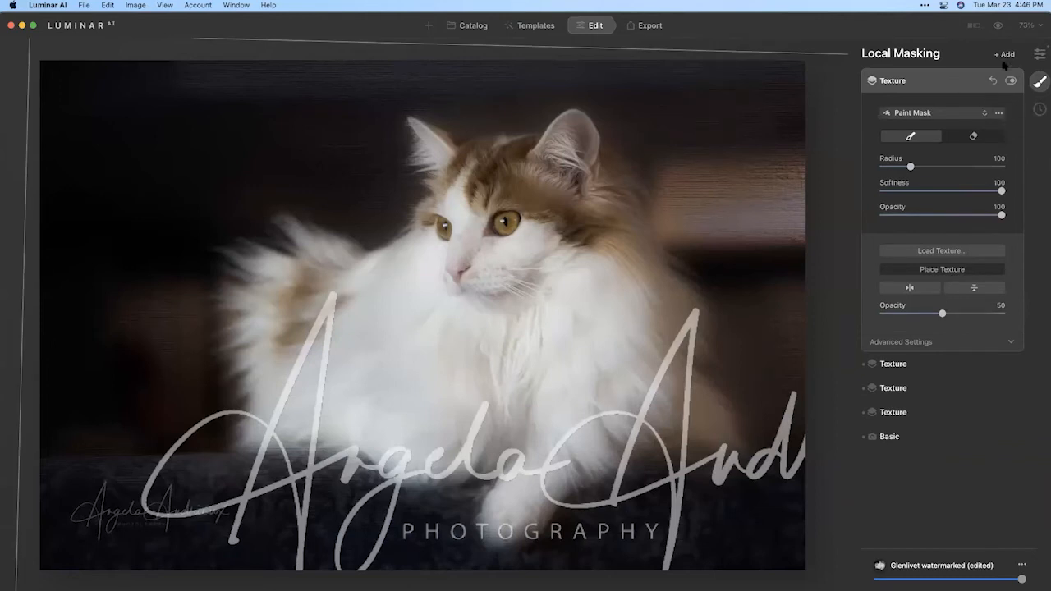
left_click(1028, 26)
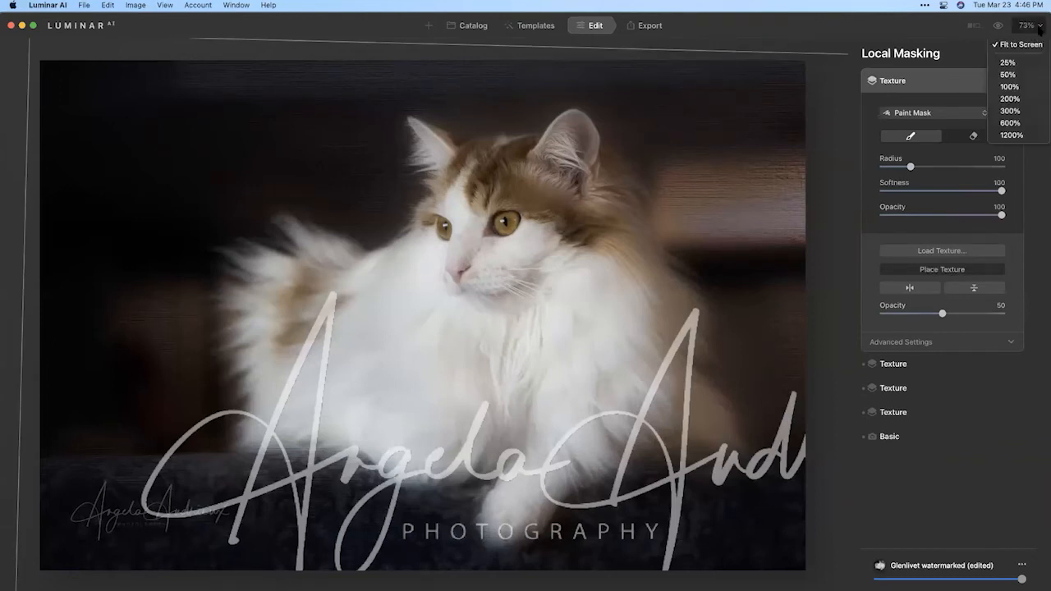
left_click(1008, 63)
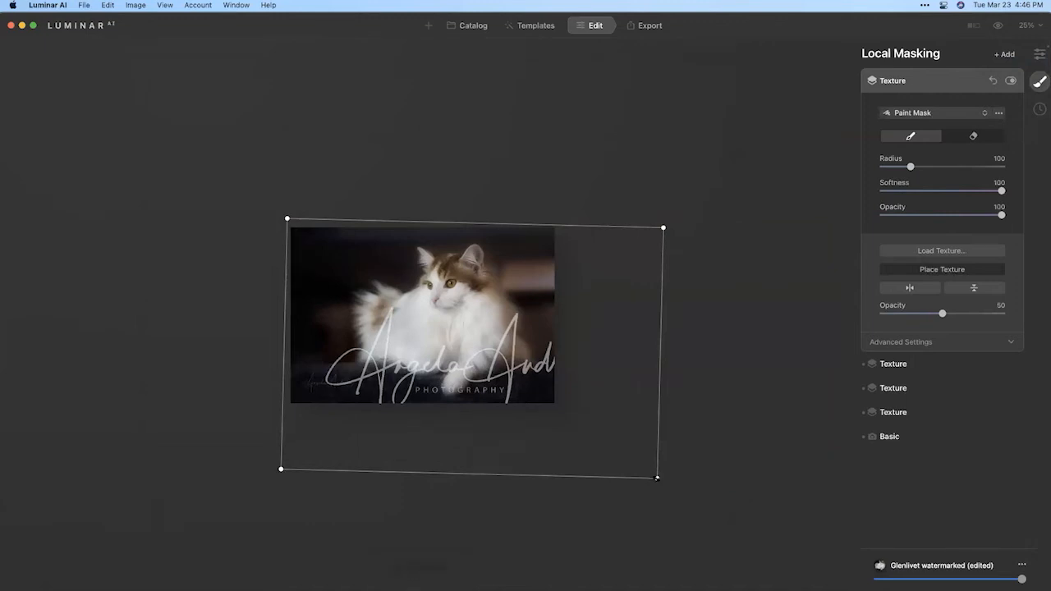
mouse_move(656, 476)
left_mouse_down()
mouse_move(530, 387)
mouse_move(402, 322)
mouse_move(327, 240)
left_mouse_up()
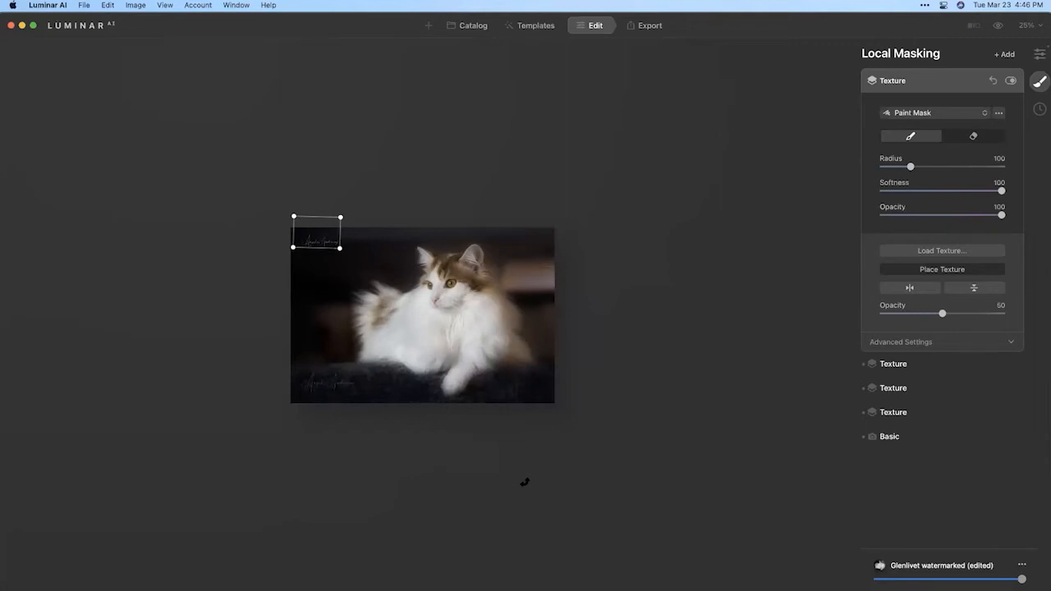
key("Return")
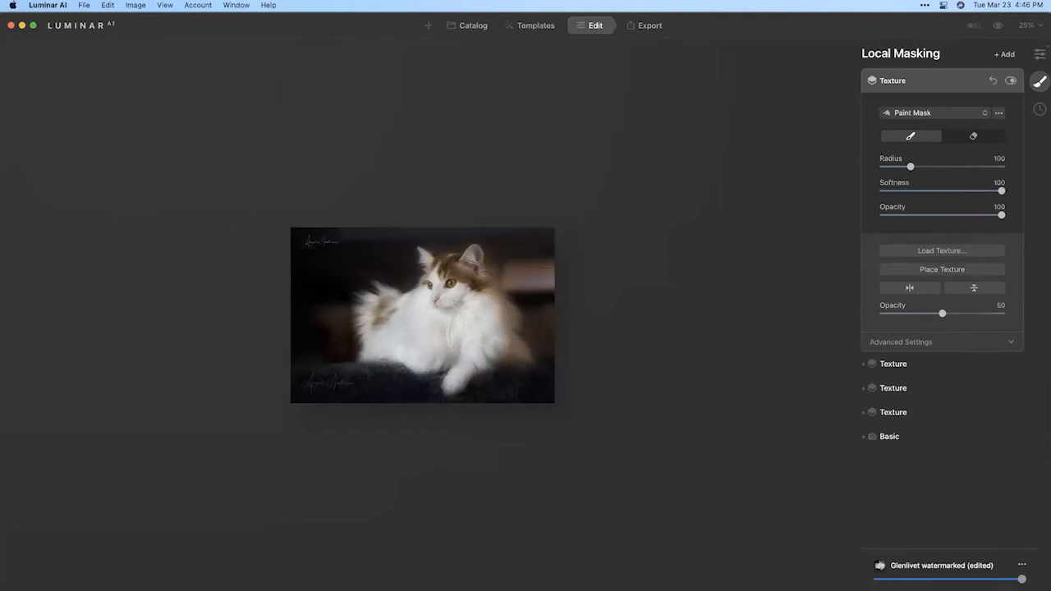
left_click(1027, 26)
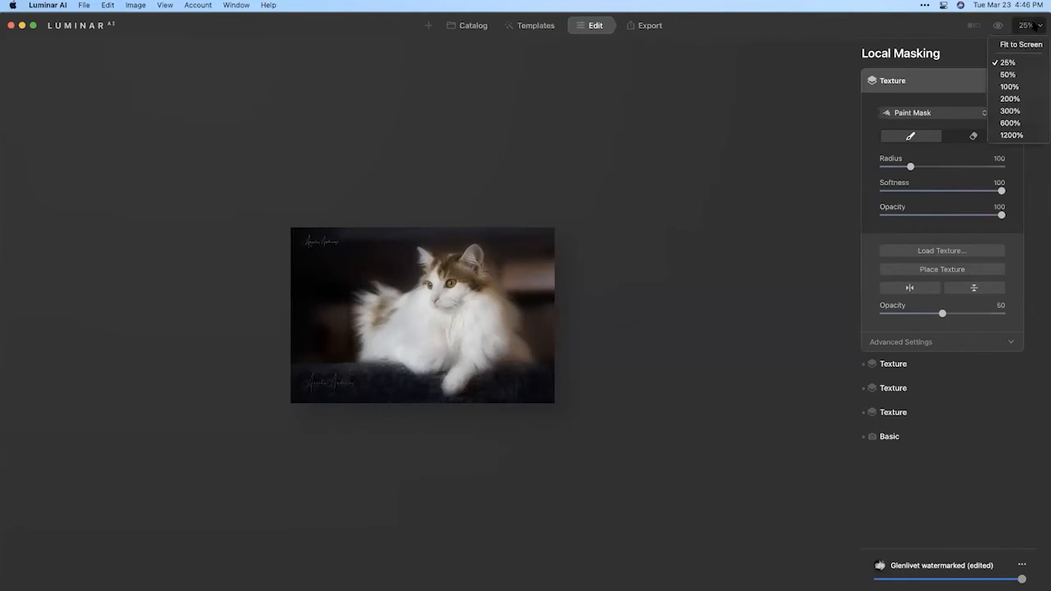
left_click(1020, 45)
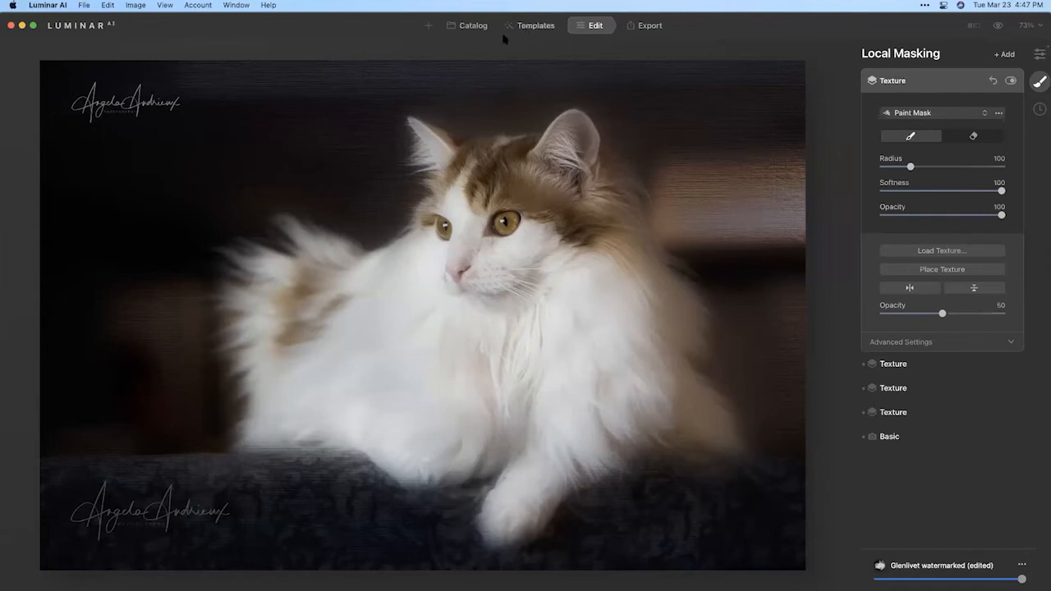
- Open the dragon photo from the Week 18 album for editing
left_click(476, 26)
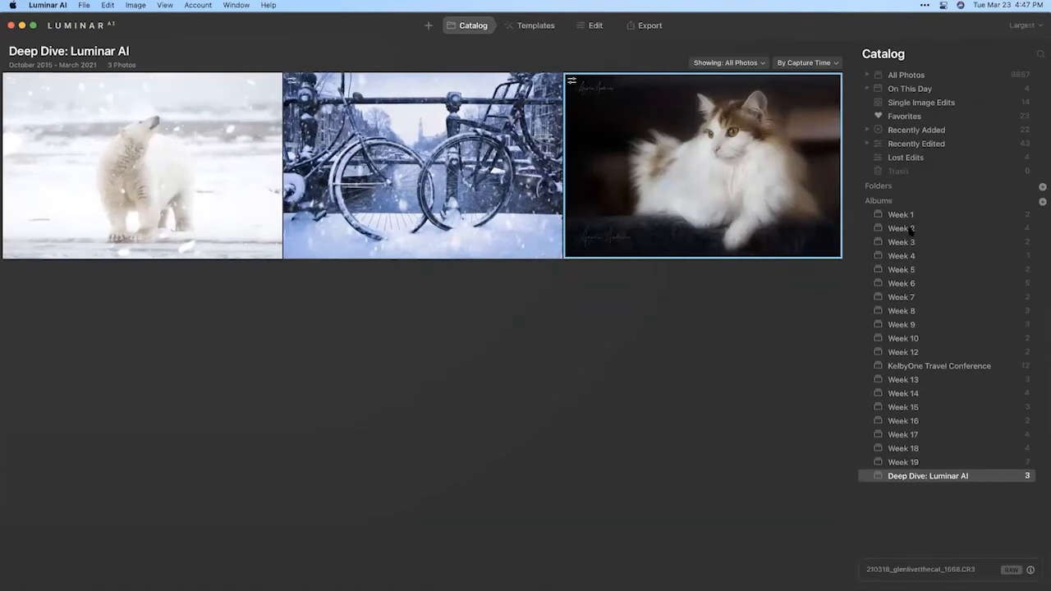
left_click(899, 462)
left_click(901, 448)
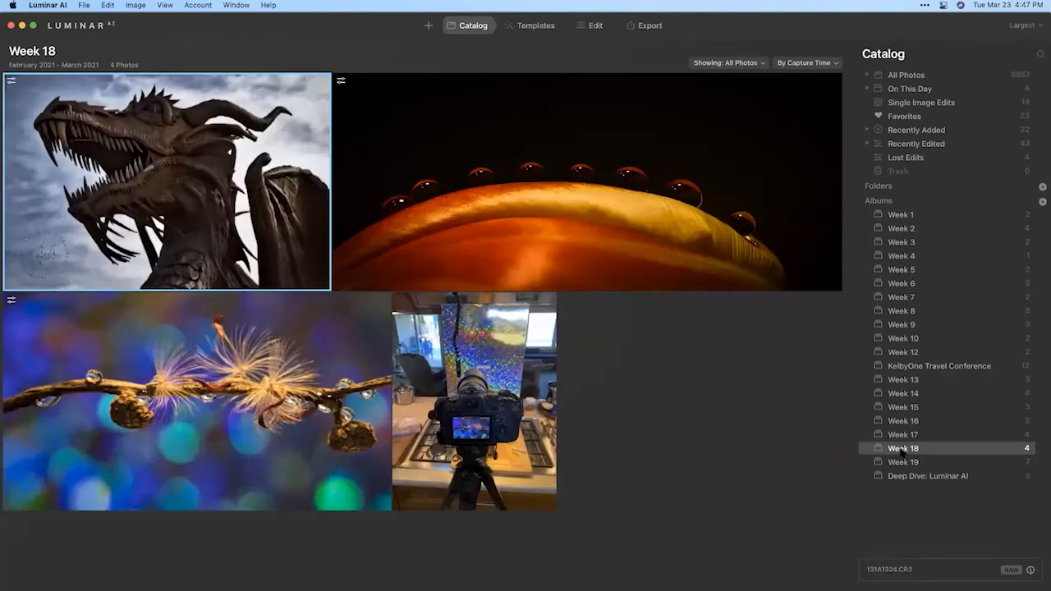
key("Return")
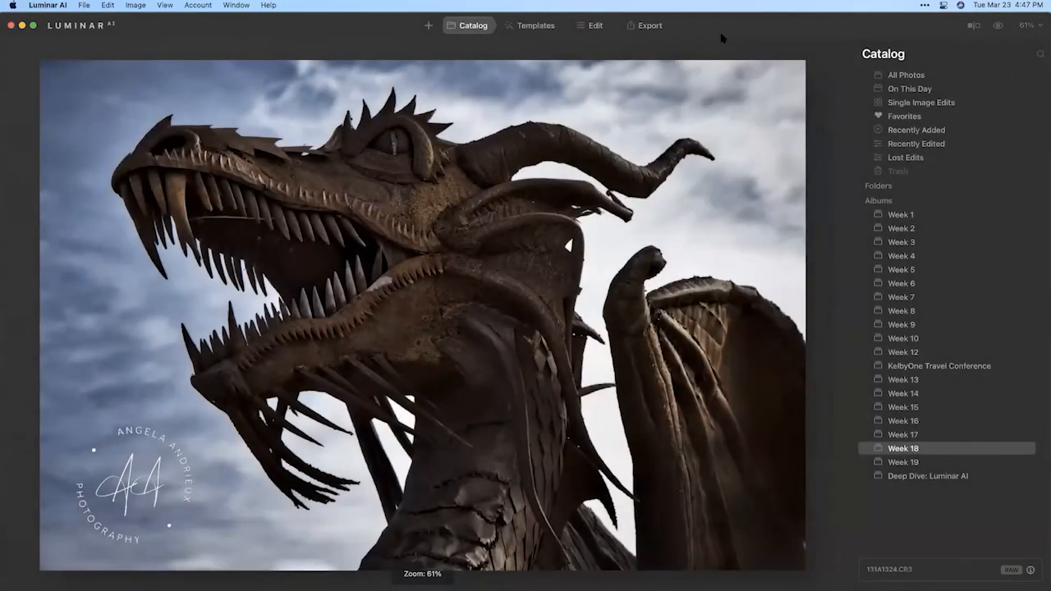
left_click(595, 25)
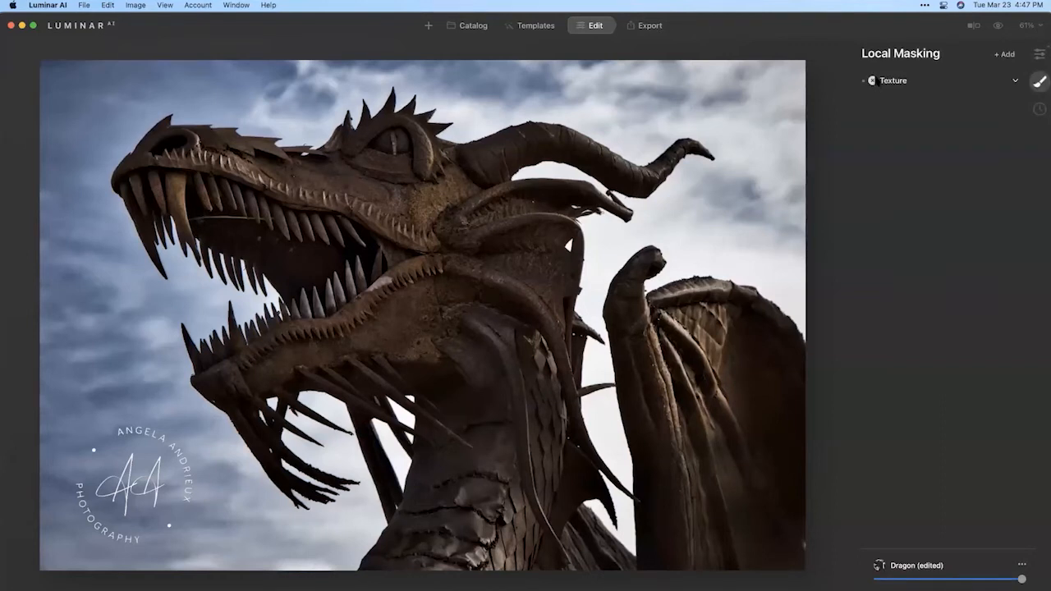
- Delete the dragon photo's Texture adjustment and revert the photo to its original
left_click(872, 80)
right_click(645, 133)
mouse_move(687, 184)
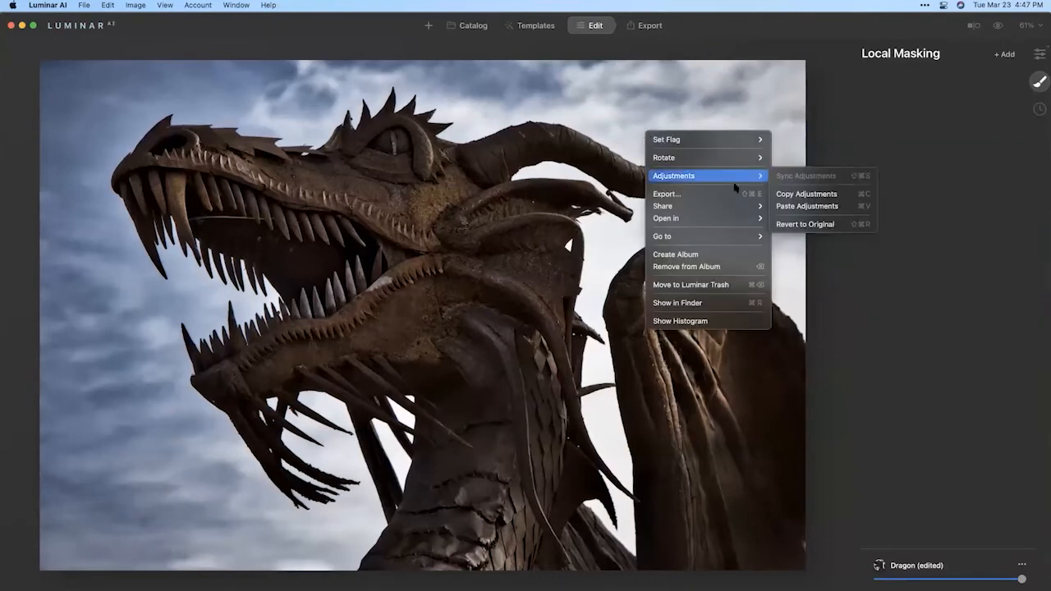
left_click(829, 227)
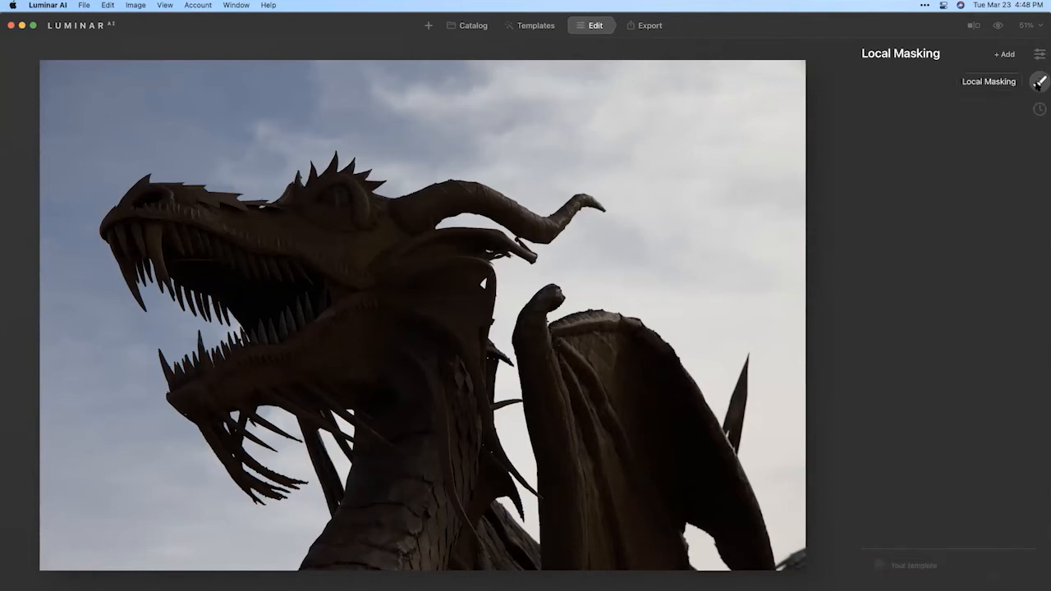
- Add a local Texture adjustment to the dragon photo and load the black high-resolution signature PNG from the Photologo folder
left_click(1000, 57)
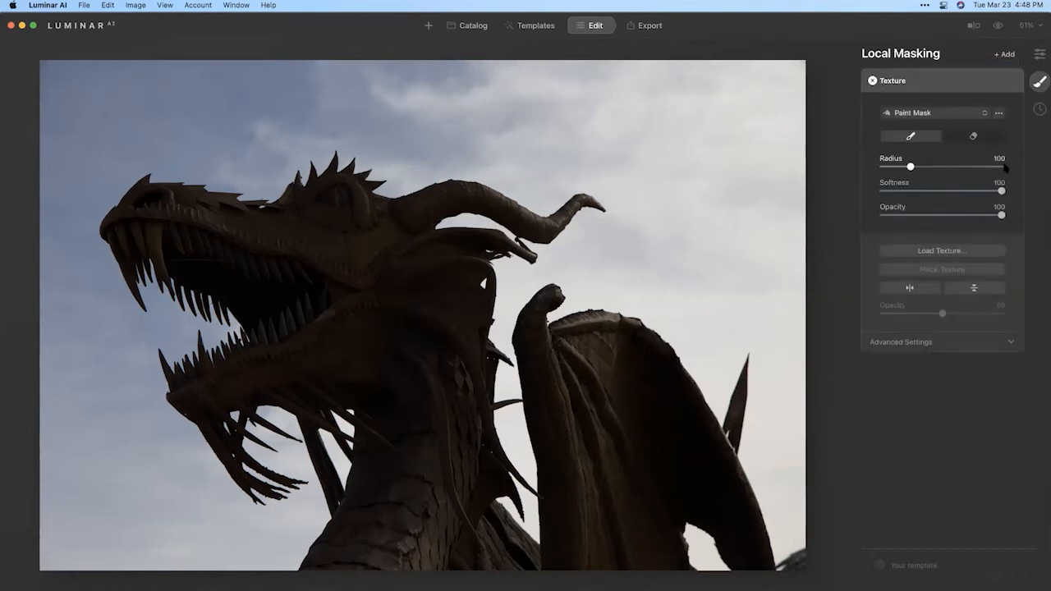
left_click(943, 251)
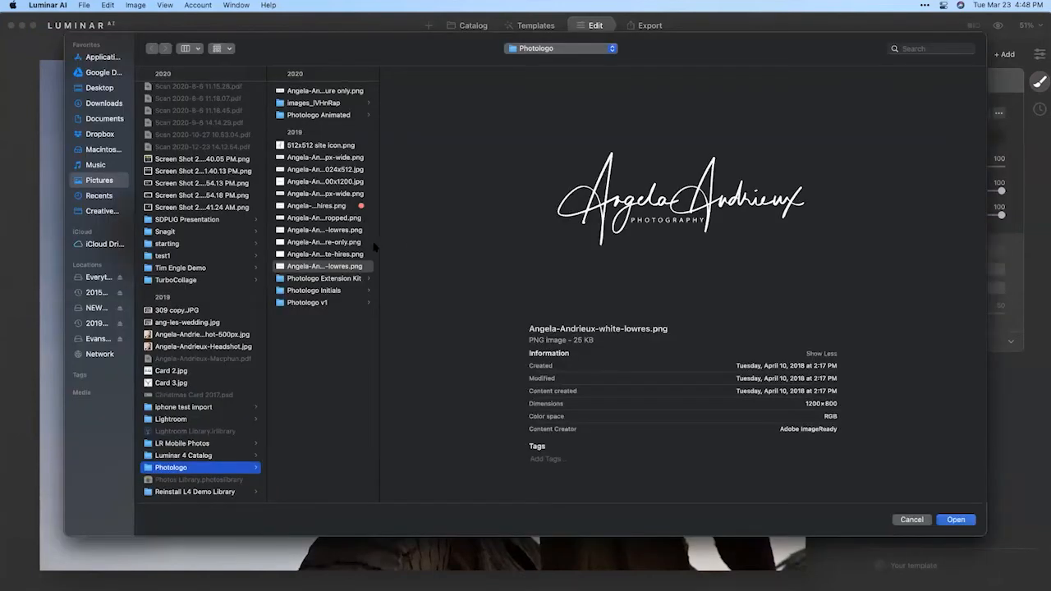
left_click_drag(378, 222, 484, 220)
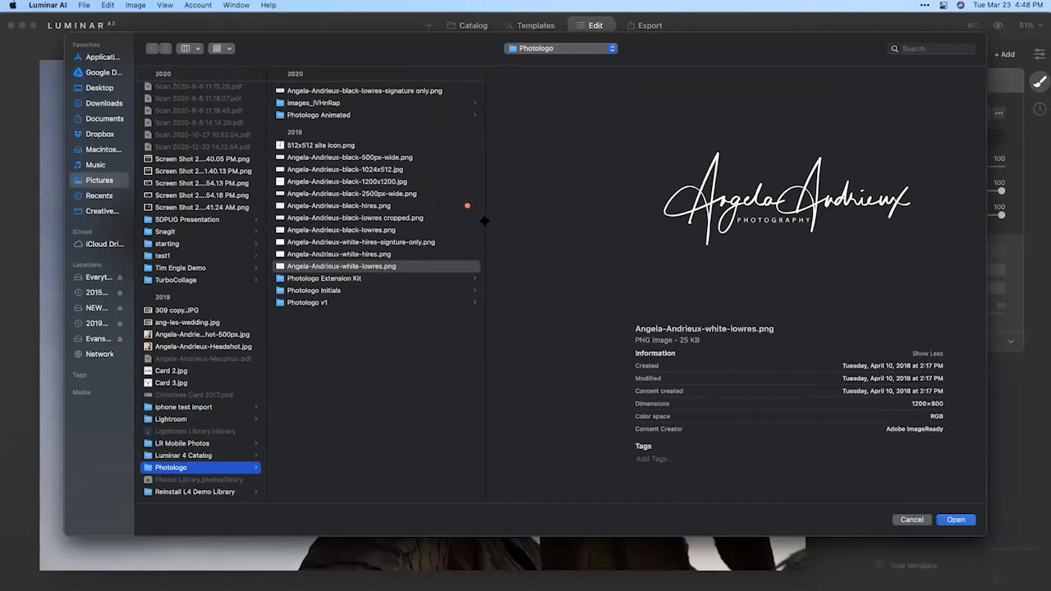
left_click(336, 207)
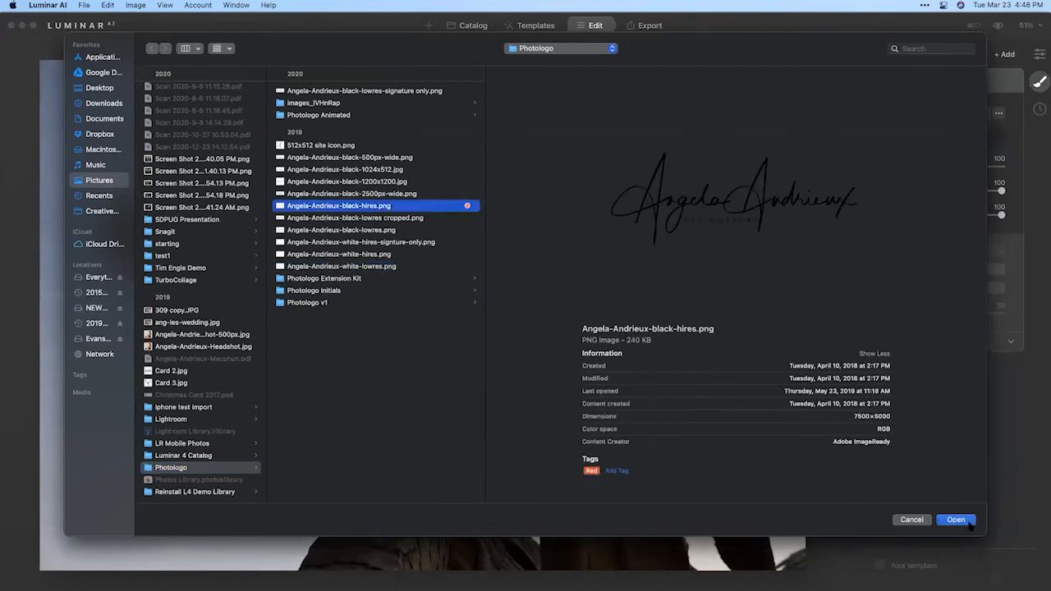
left_click(955, 520)
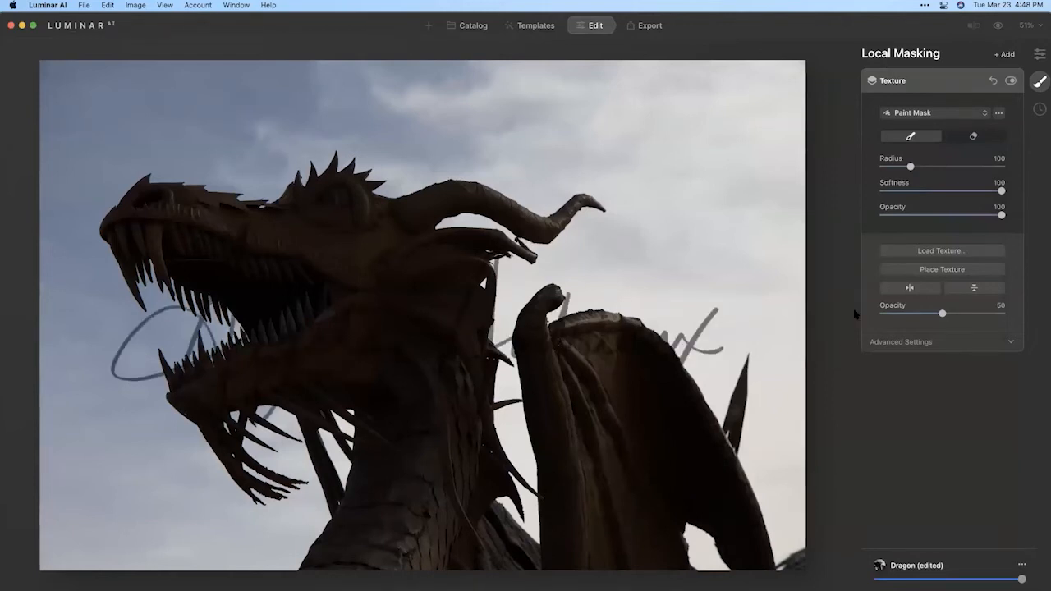
- Scale the signature texture down to roughly a fifth of the photo's width and place it in the dragon photo's lower-left corner
left_click(946, 269)
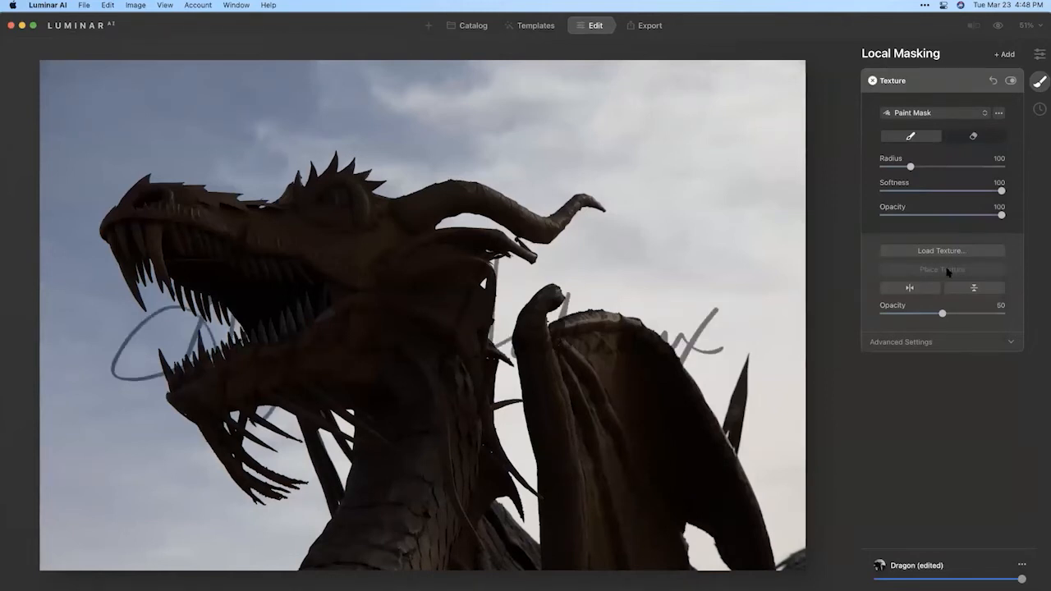
left_click(1028, 26)
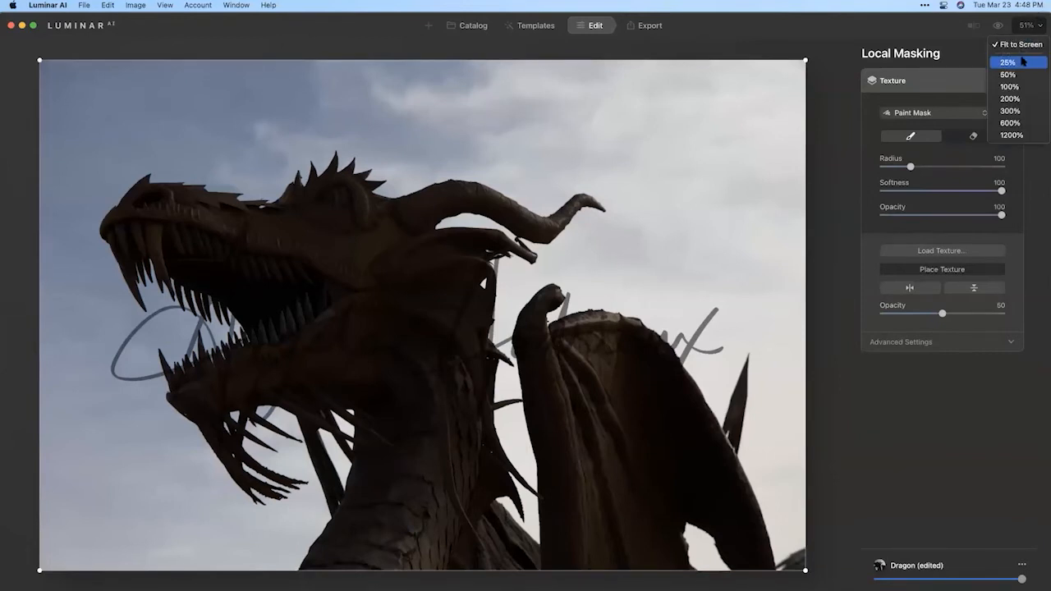
left_click(1022, 61)
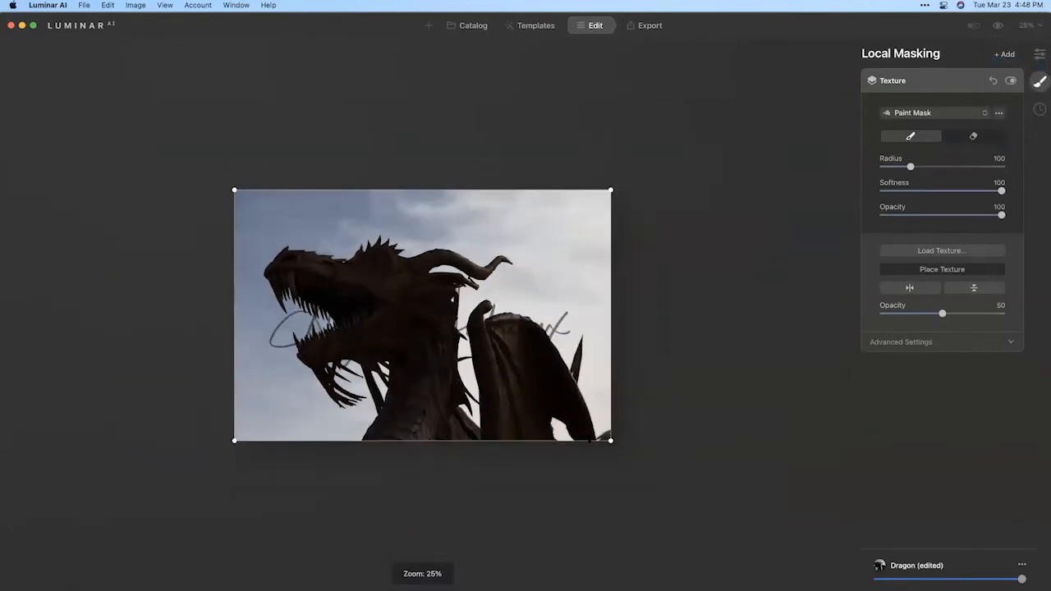
mouse_move(610, 441)
left_mouse_down()
mouse_move(331, 245)
mouse_move(305, 238)
mouse_move(326, 248)
mouse_move(318, 242)
left_mouse_up()
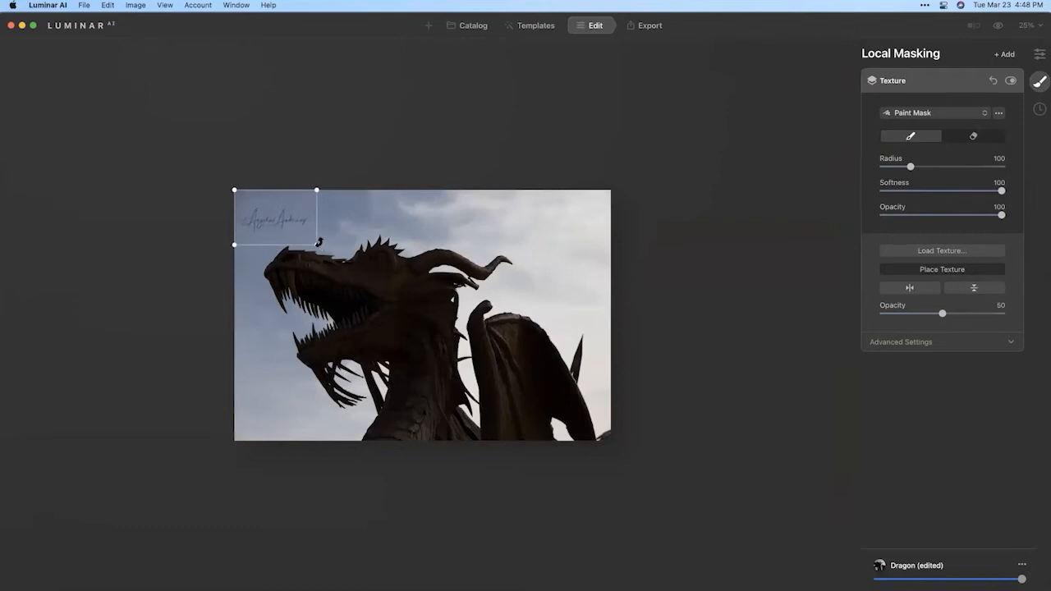
left_click_drag(272, 214, 274, 426)
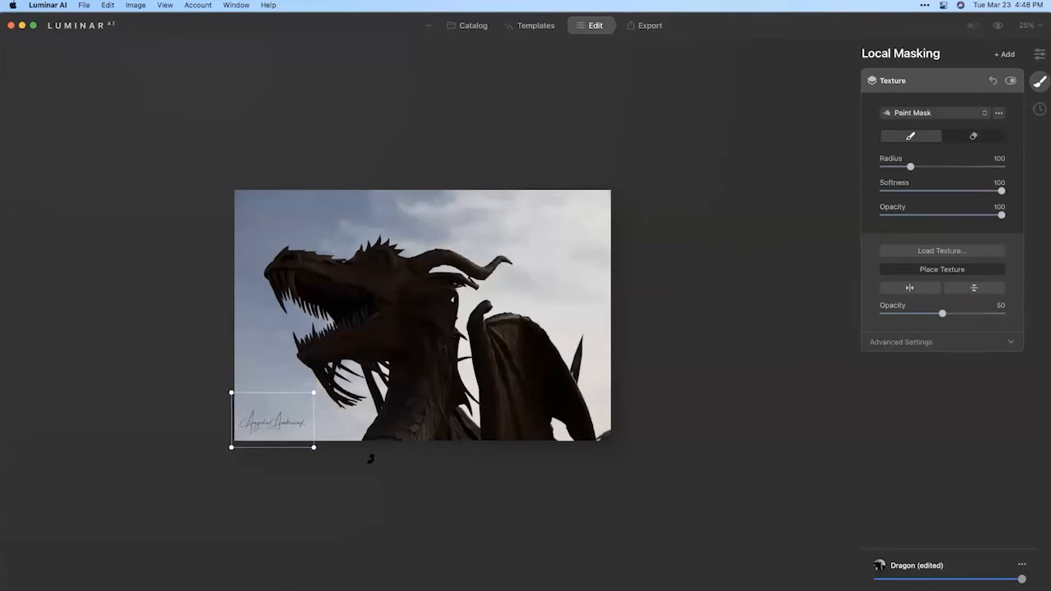
left_click(370, 460)
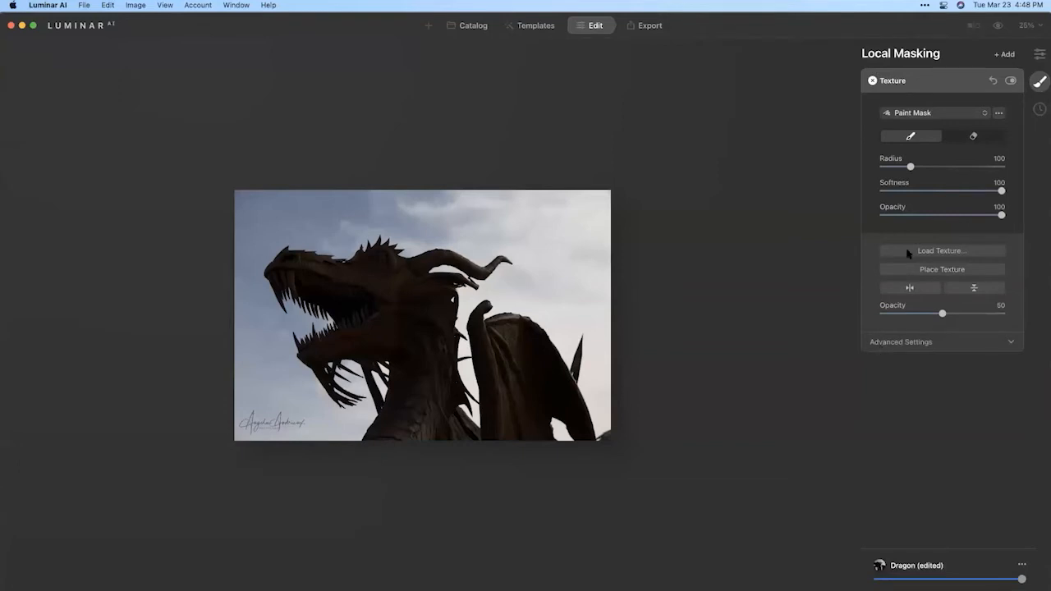
- Set the opacity of the dragon photo's signature texture to 100
left_click(1026, 25)
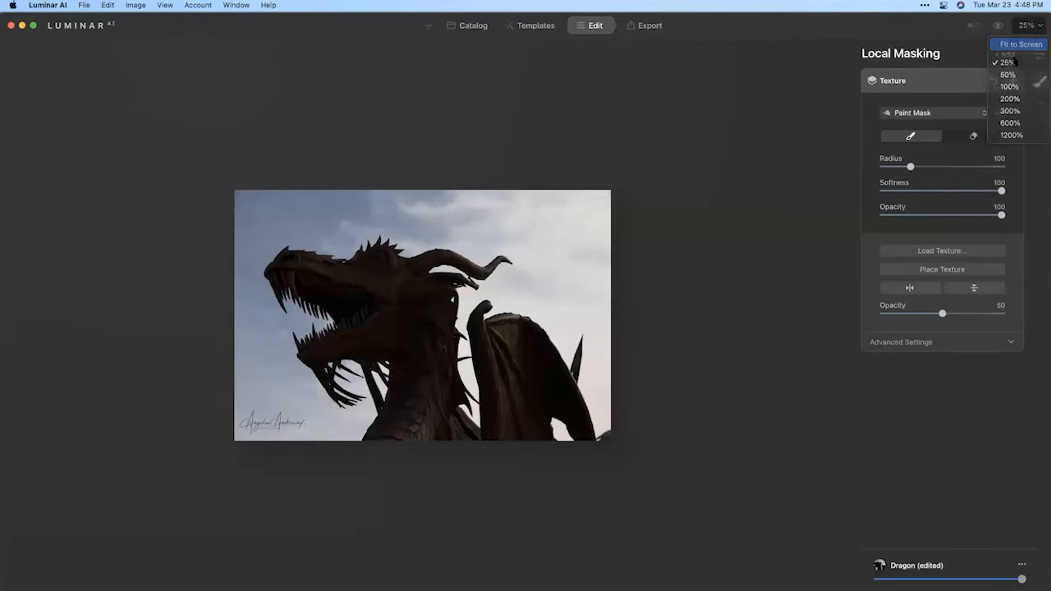
left_click(1022, 45)
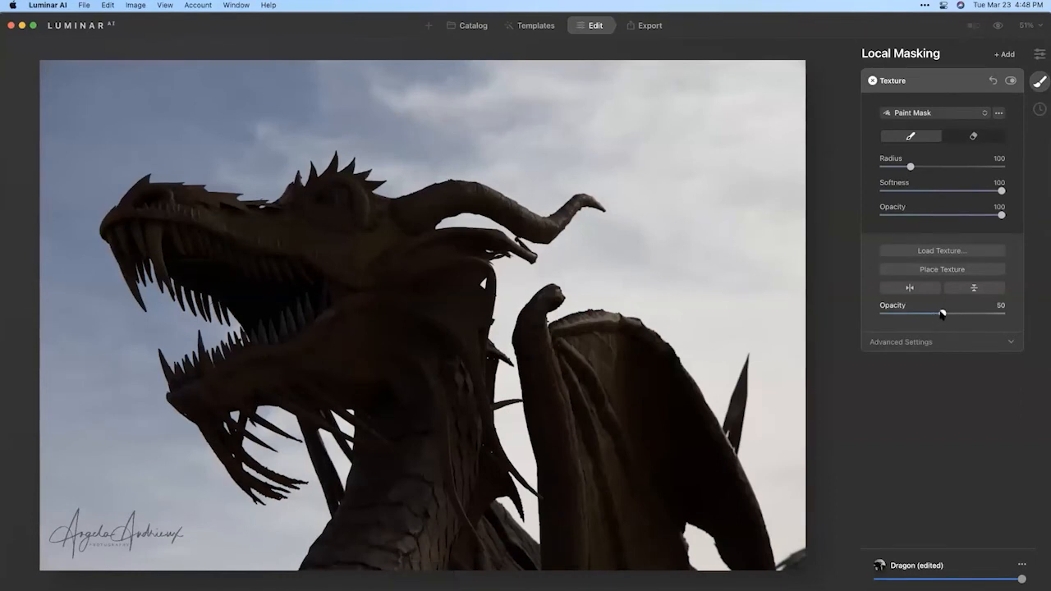
left_click_drag(941, 313, 1047, 314)
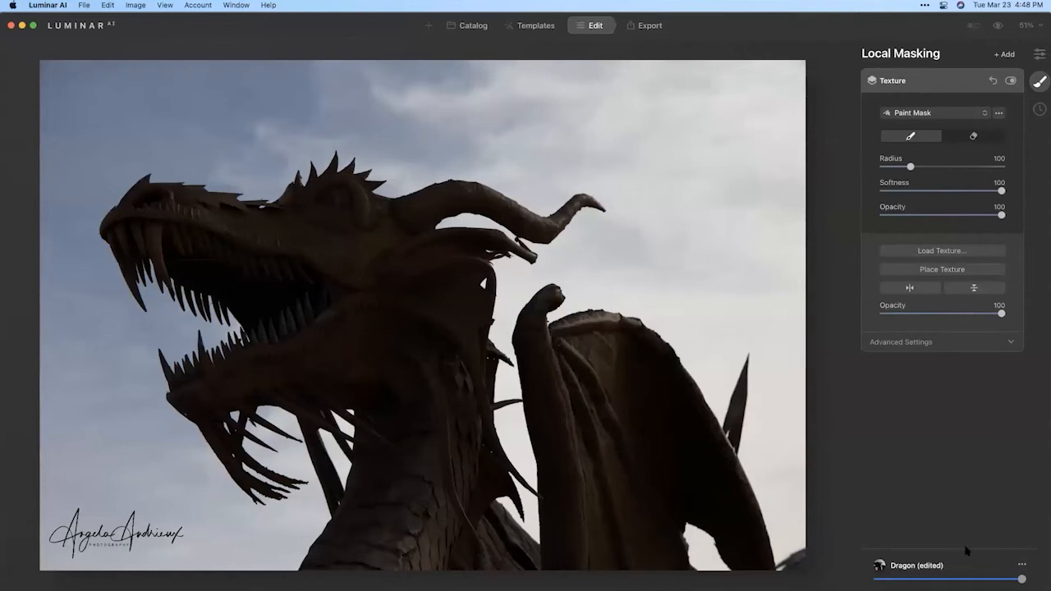
- Save the dragon photo's adjustments as a template and rename it watermark-black-bottom-left
left_click(1021, 566)
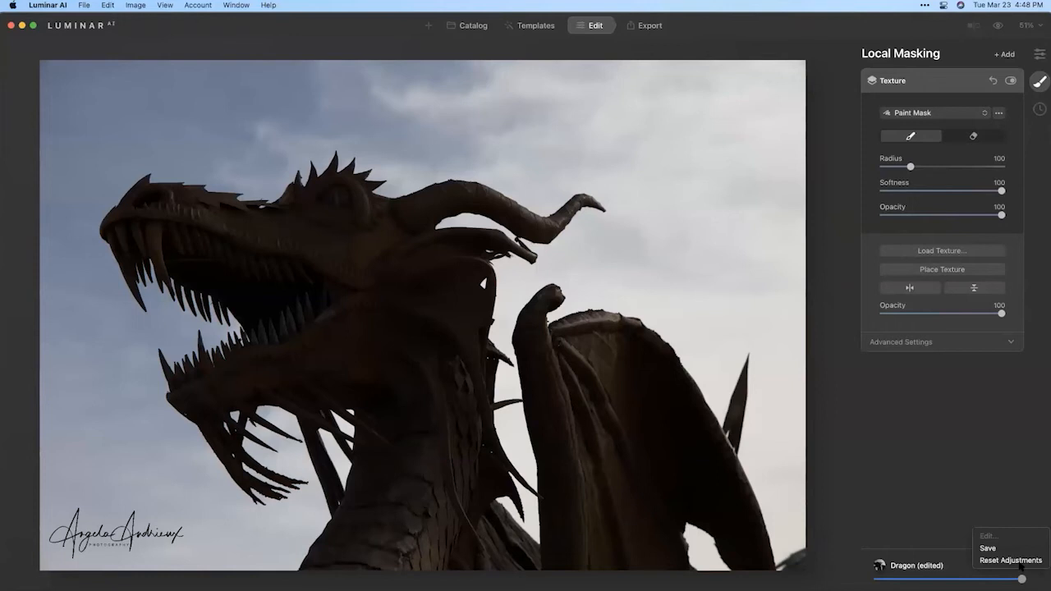
left_click(988, 548)
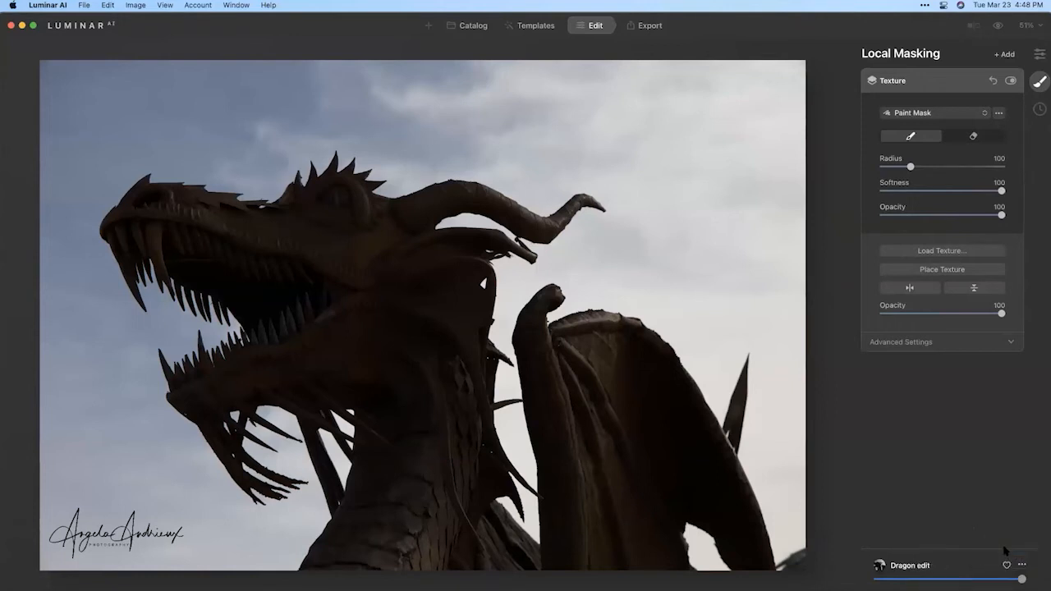
left_click(530, 28)
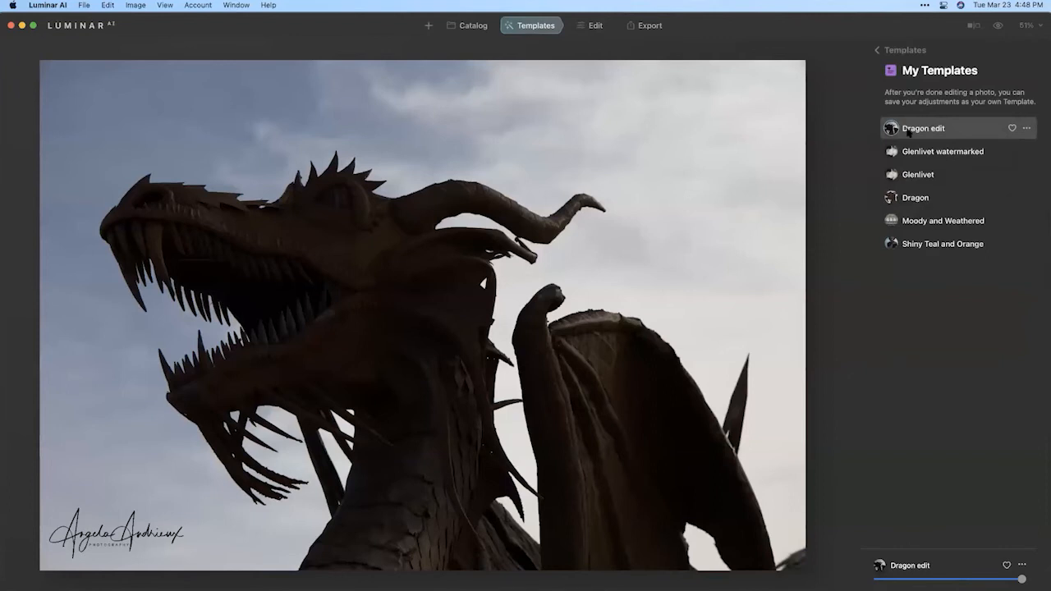
left_click(1026, 128)
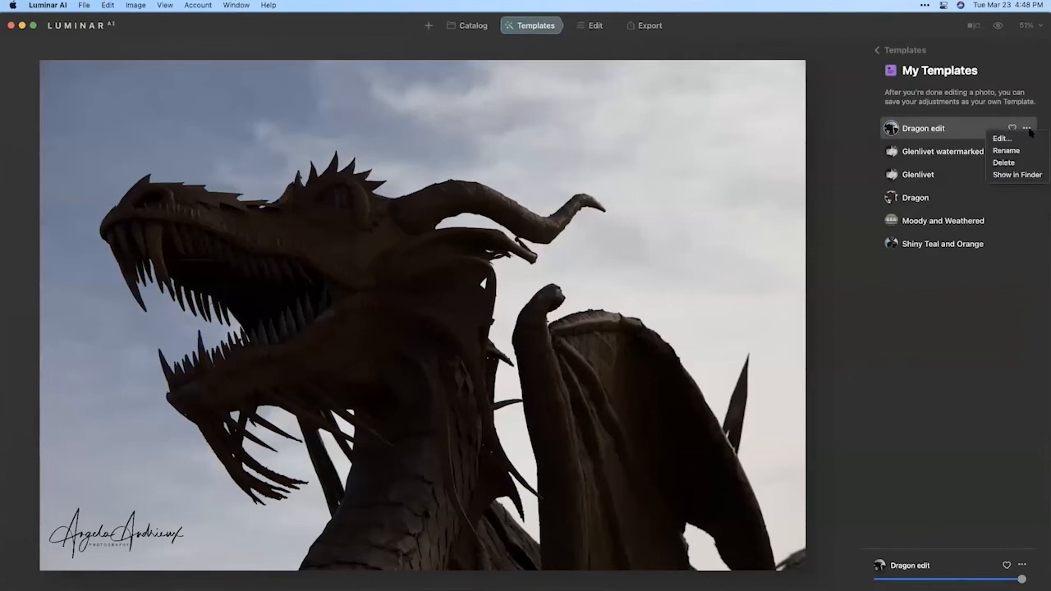
left_click(1022, 151)
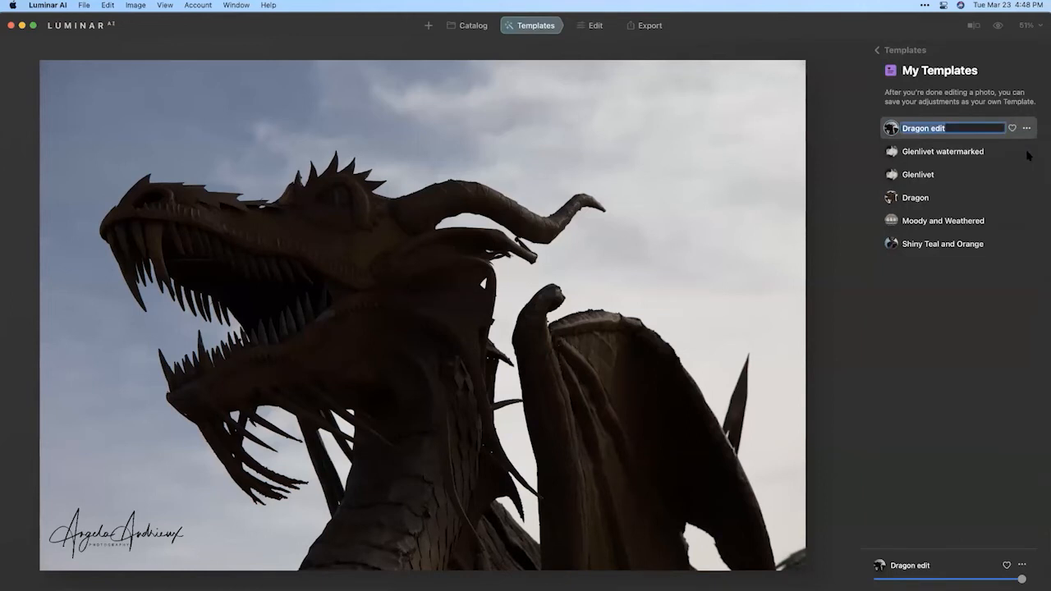
type("watermark-black-bot")
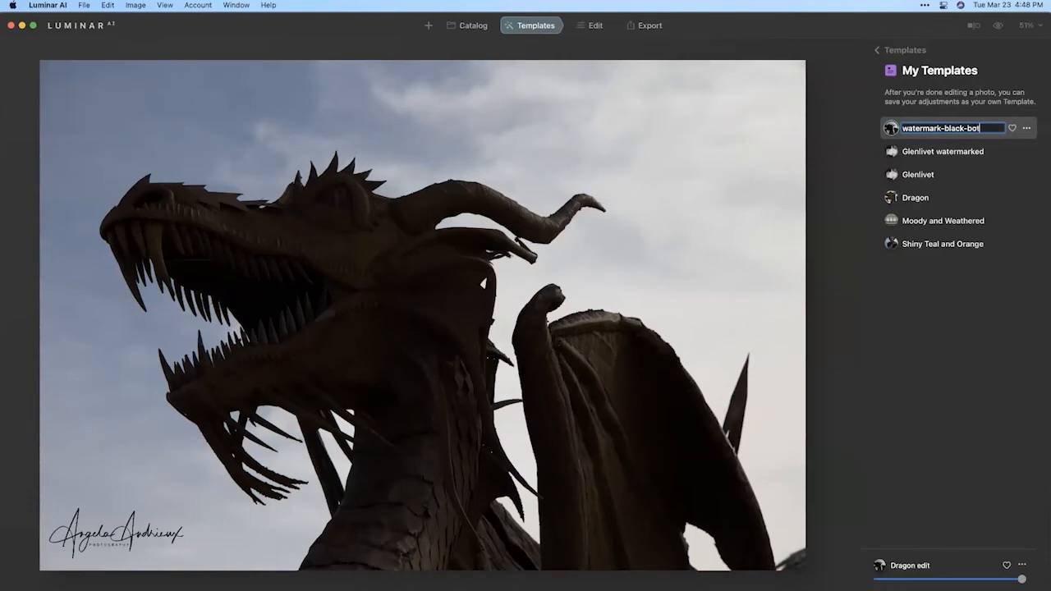
type("tom-left")
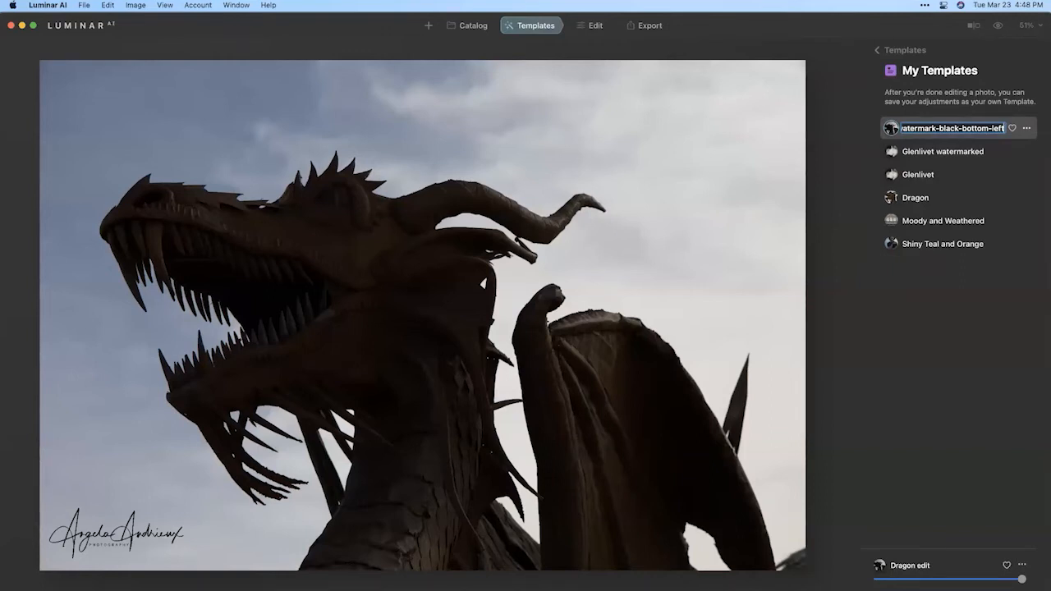
key("Return")
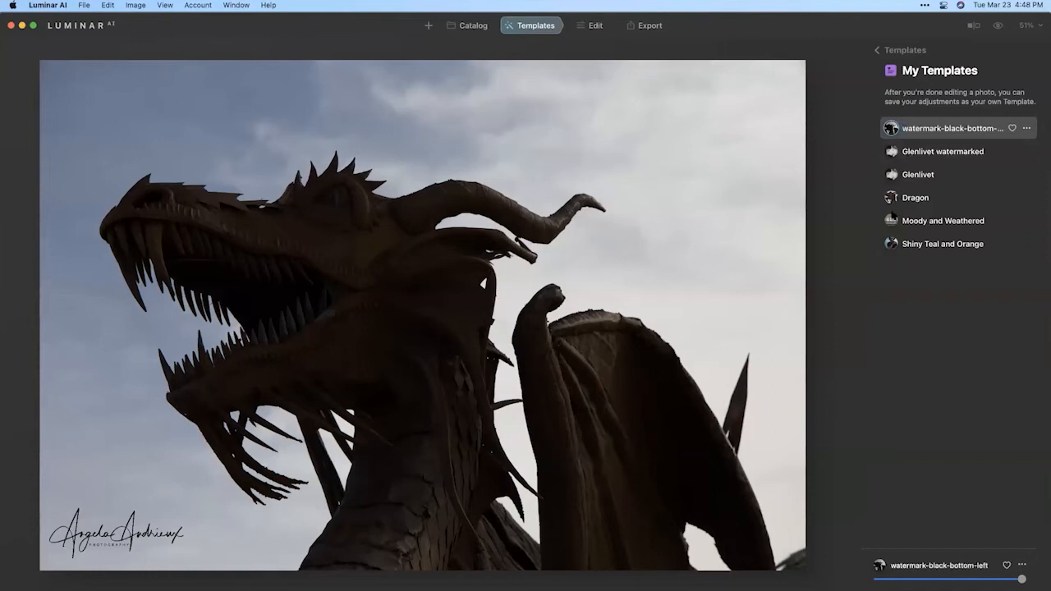
- Open the balcony photo with three arched windows from the My Photos folder
left_click(473, 26)
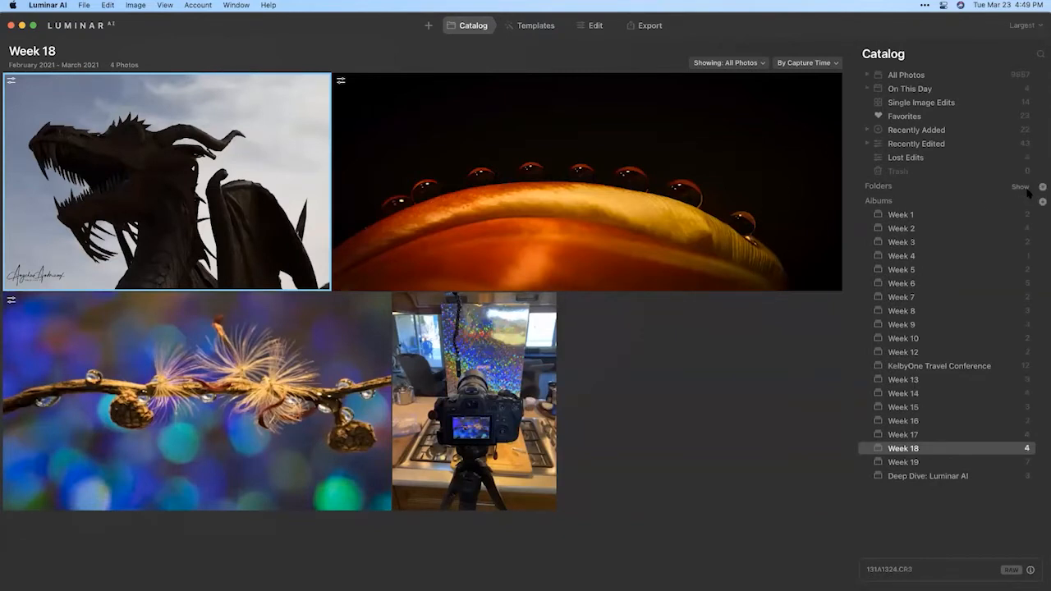
left_click(1020, 187)
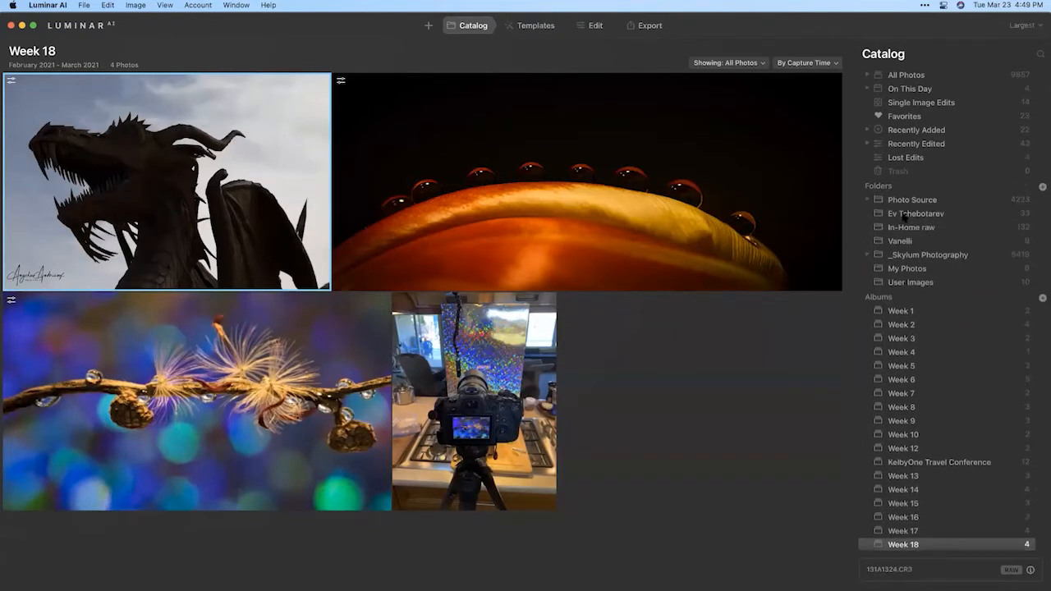
left_click(903, 271)
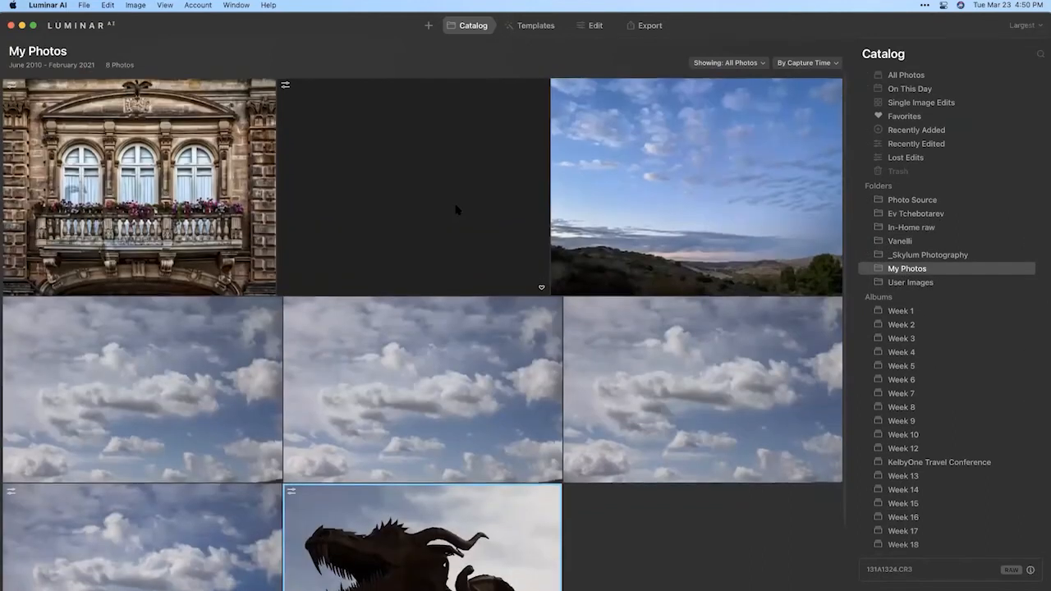
double_click(191, 173)
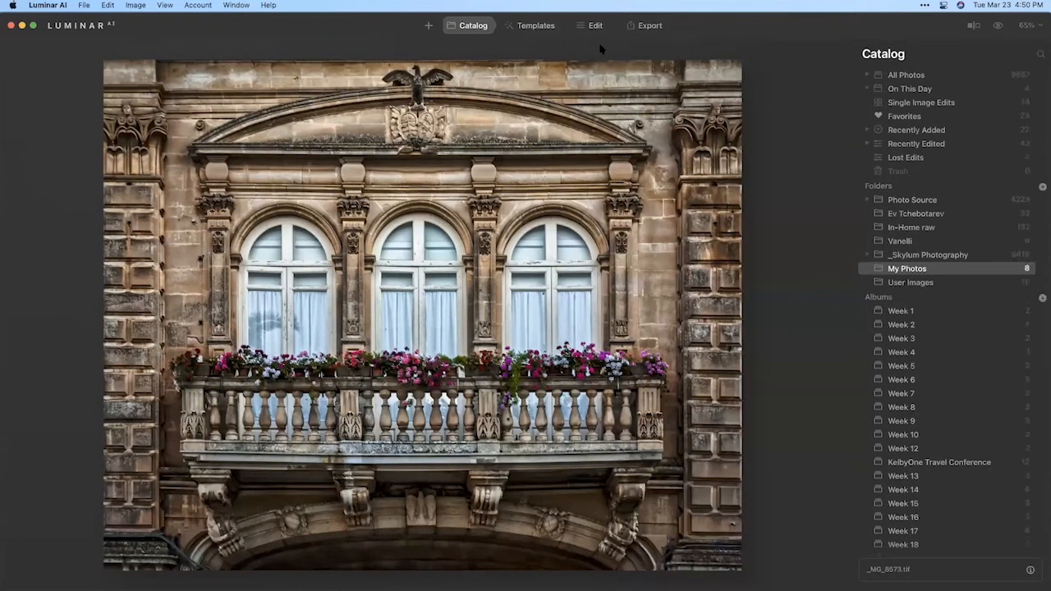
- Export the balcony photo to the Desktop as _MG_8573.jpeg, in sRGB at quality 100 with a 1920 long edge
left_click(537, 27)
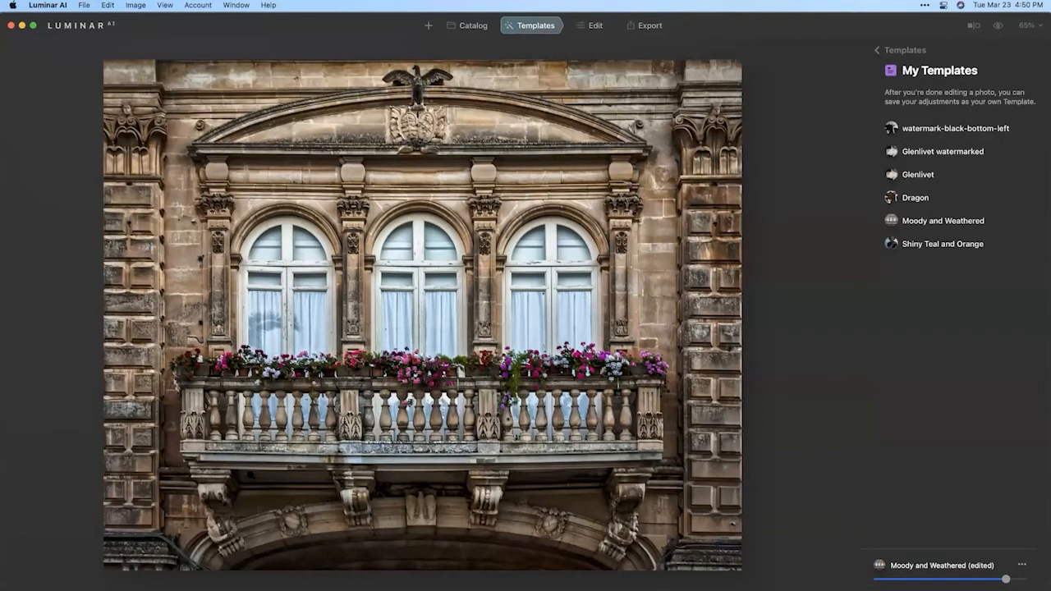
right_click(440, 214)
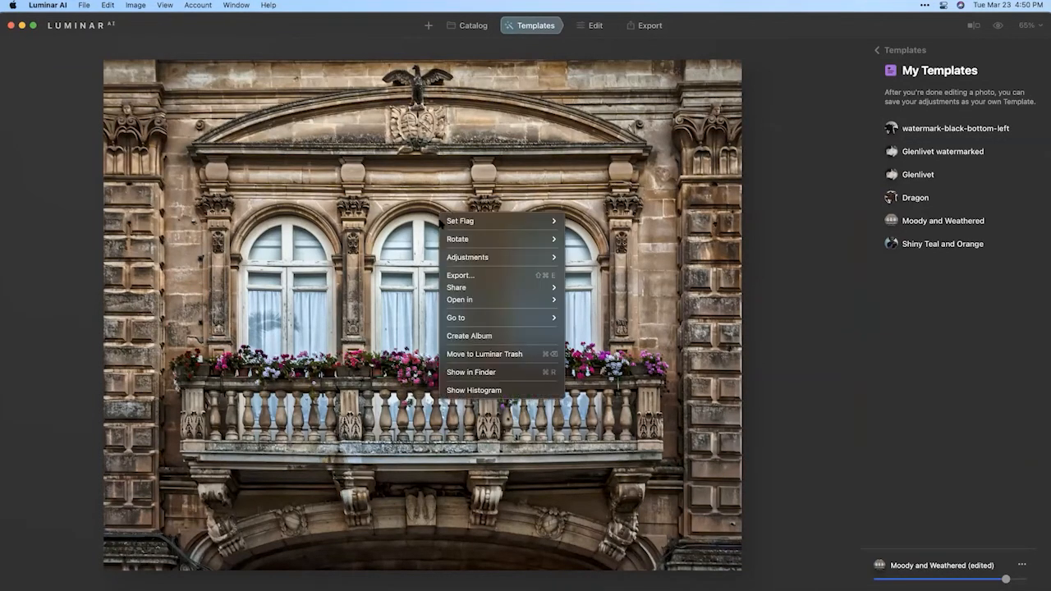
left_click(464, 278)
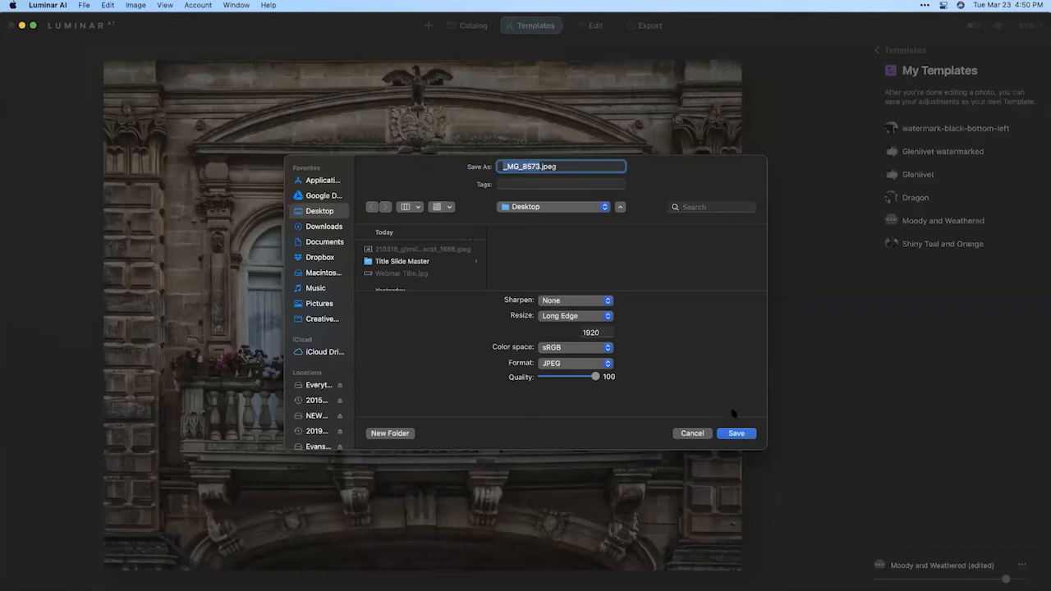
left_click(738, 434)
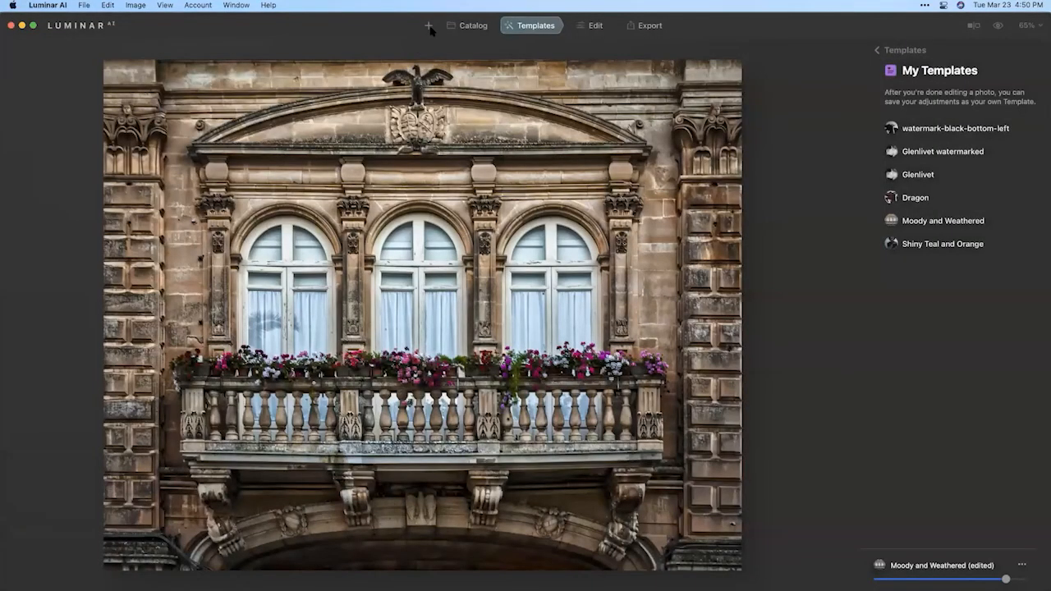
- Add the image _MG_8573.jpeg from the Desktop and apply the watermark-black-bottom-left template to it
left_click(429, 26)
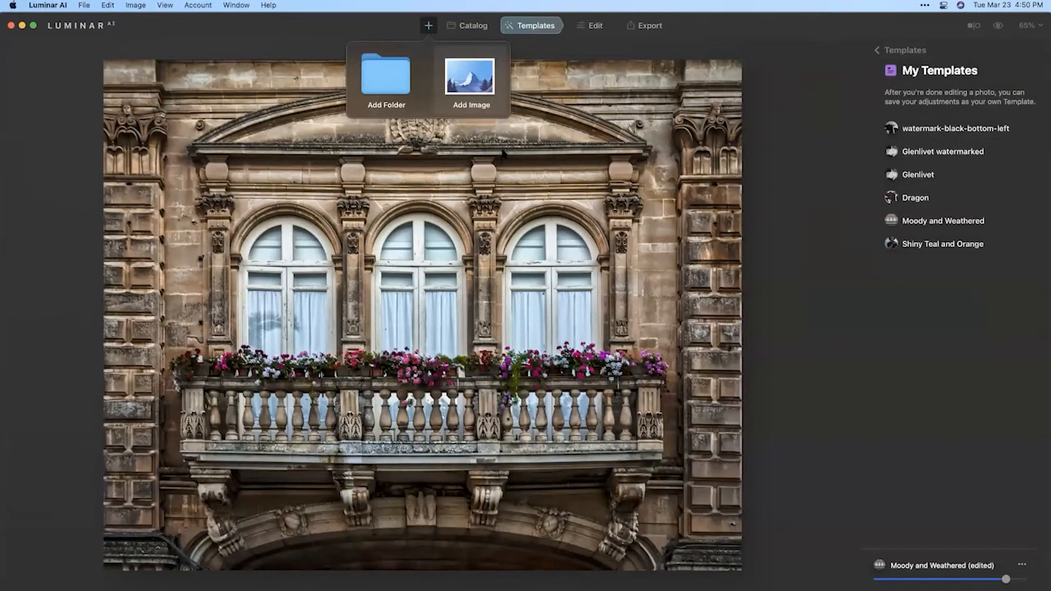
left_click(470, 78)
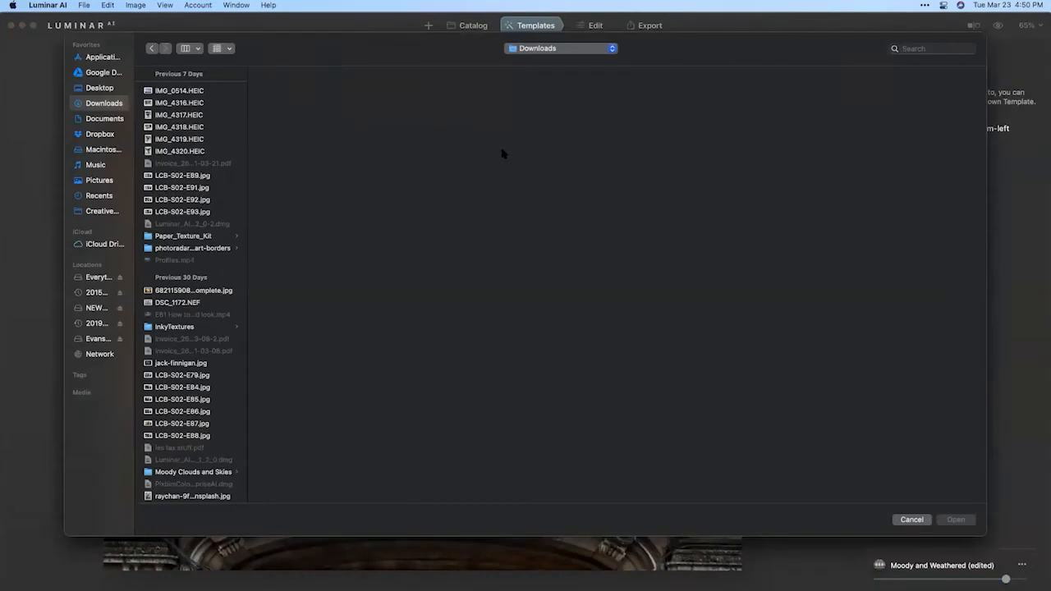
left_click(98, 87)
left_click(179, 90)
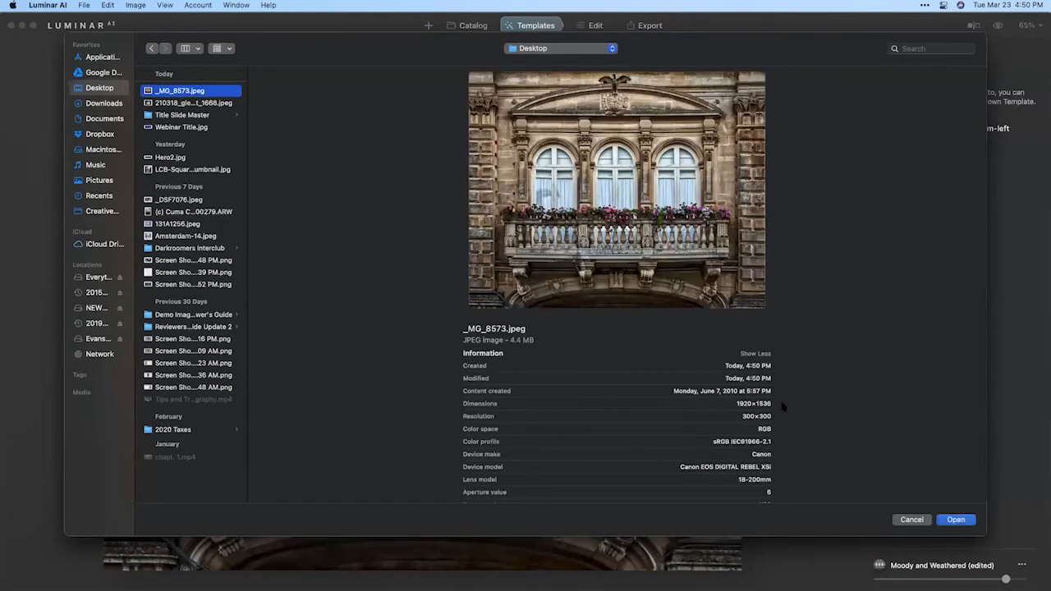
left_click(953, 520)
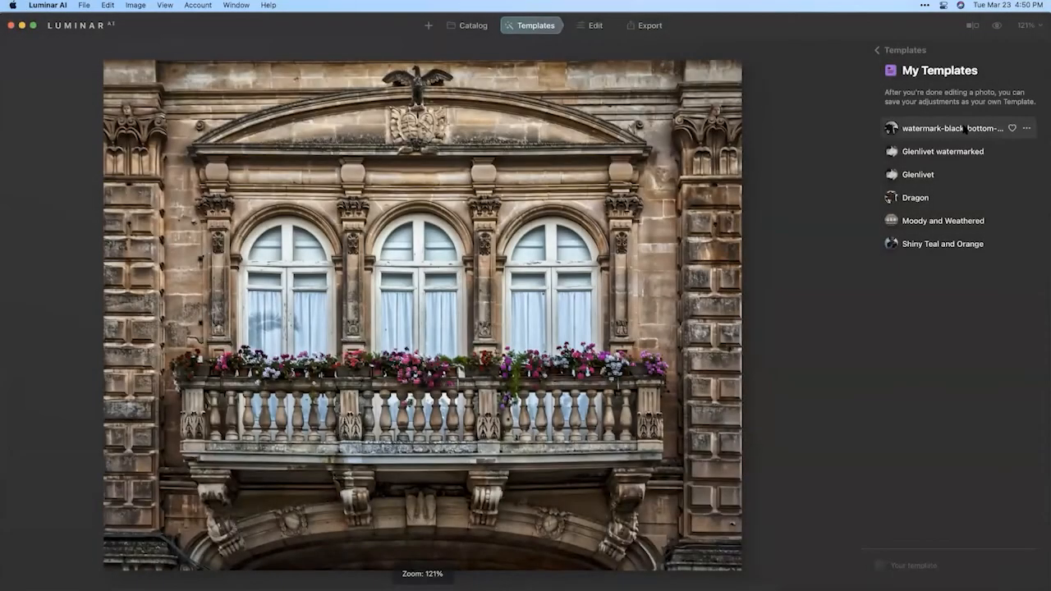
left_click(964, 129)
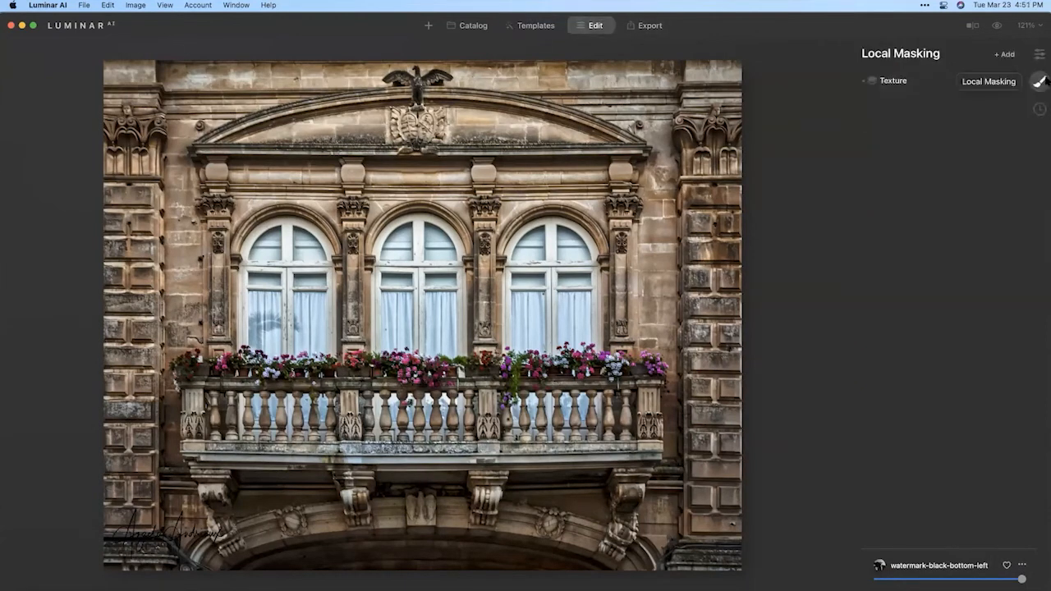
- Lower the opacity of the balcony photo's watermark Texture to 69
left_click(928, 80)
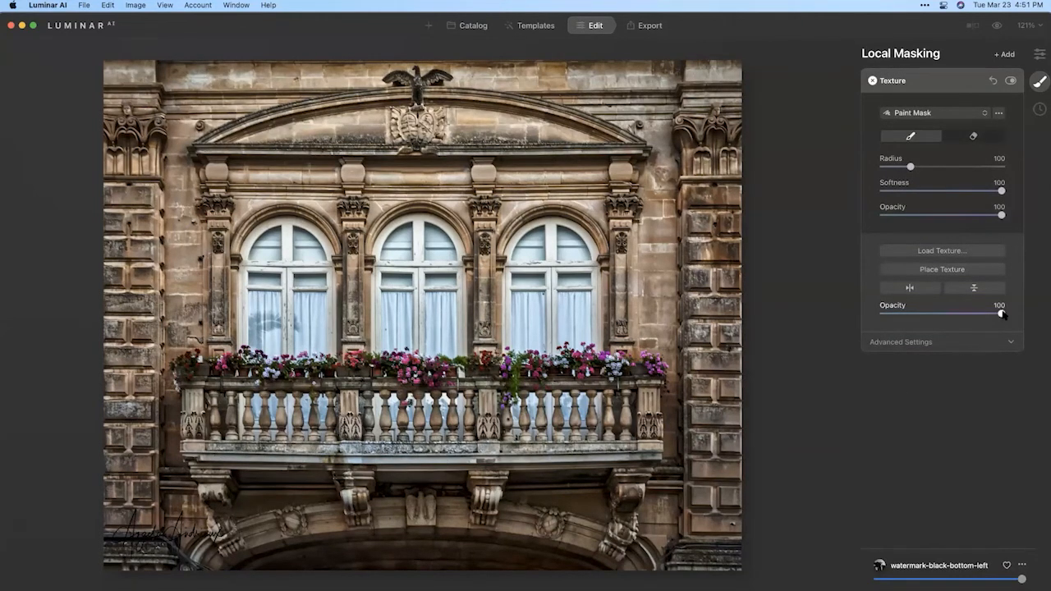
left_click_drag(990, 316, 966, 316)
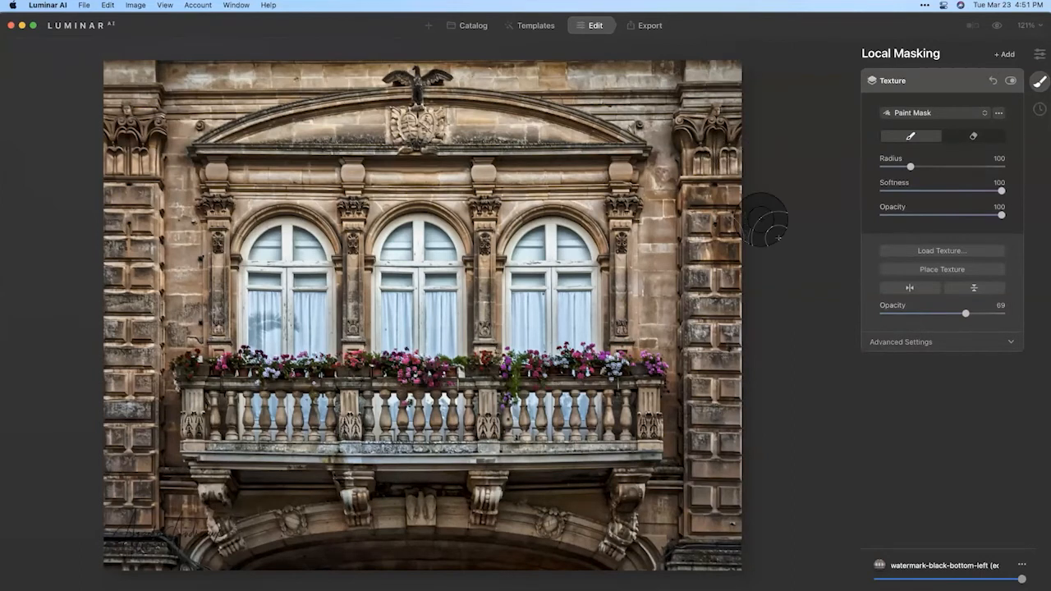
- Return to the catalog and open the Deep Dive: Luminar AI album
left_click(478, 29)
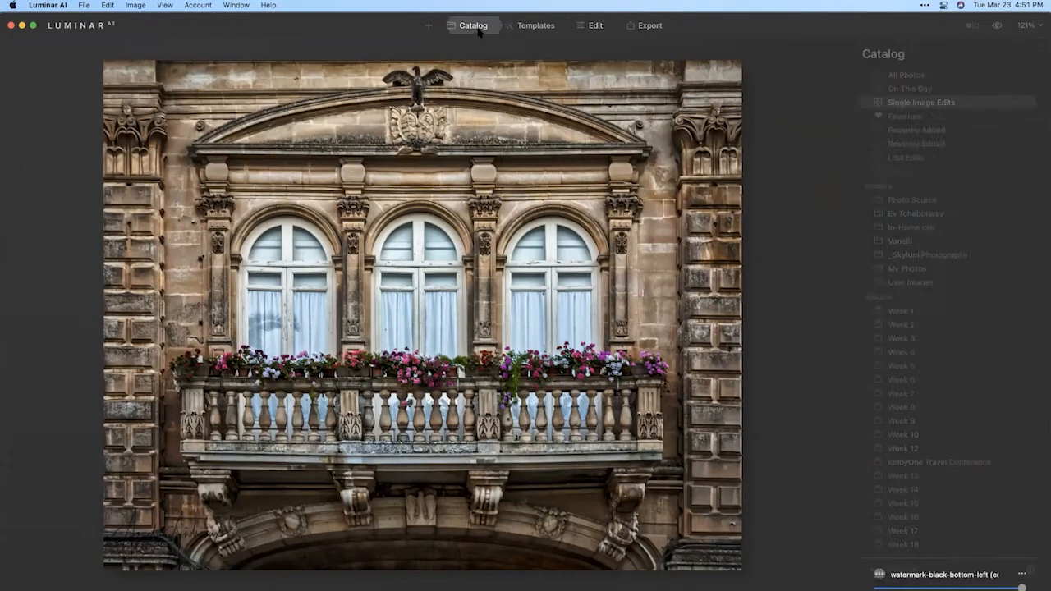
scroll(940, 516, "down", 2)
scroll(940, 515, "up", 1)
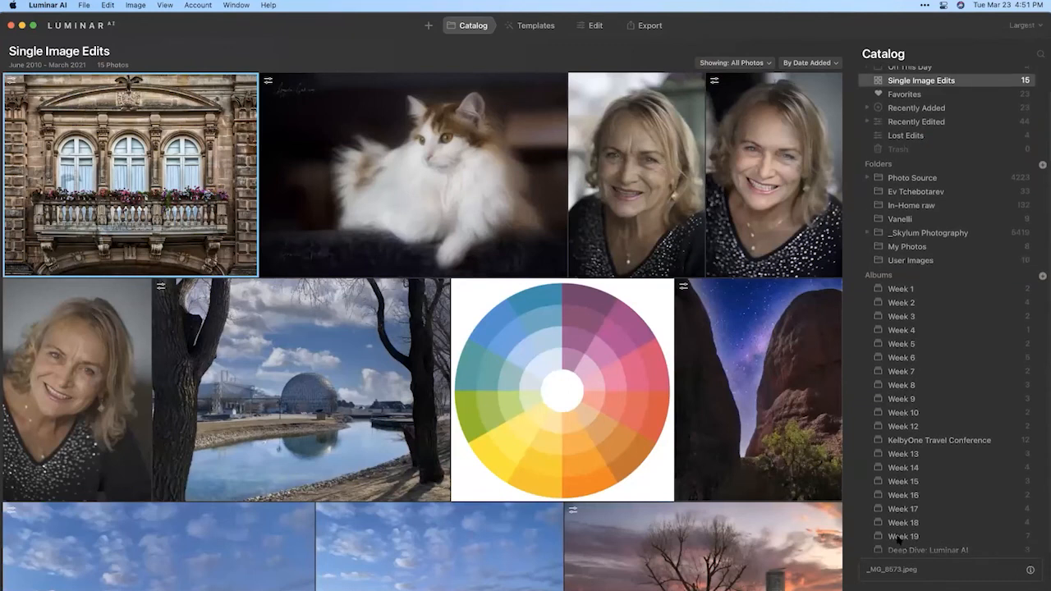
left_click(911, 550)
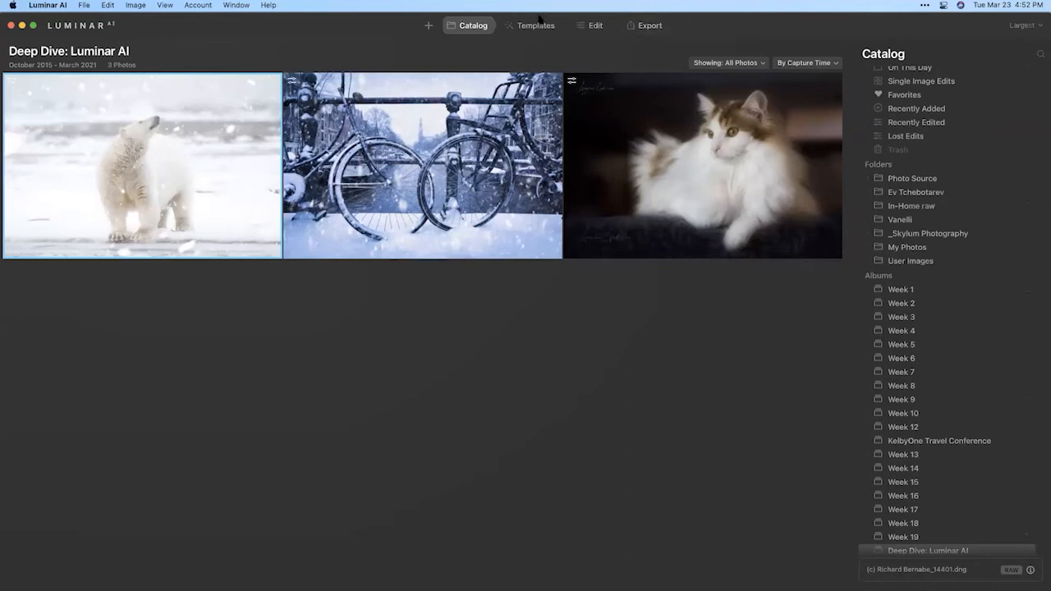
- Add the white high-resolution signature logo PNG from the Photologo folder in Pictures as an image for editing
left_click(427, 25)
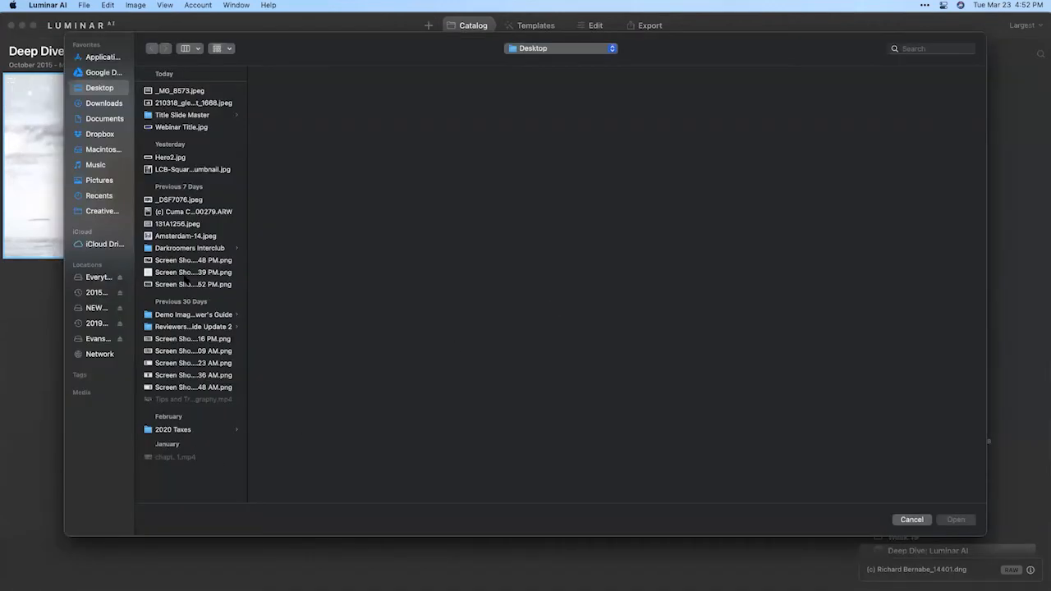
left_click(99, 180)
scroll(199, 351, "down", 10)
scroll(199, 351, "down", 2)
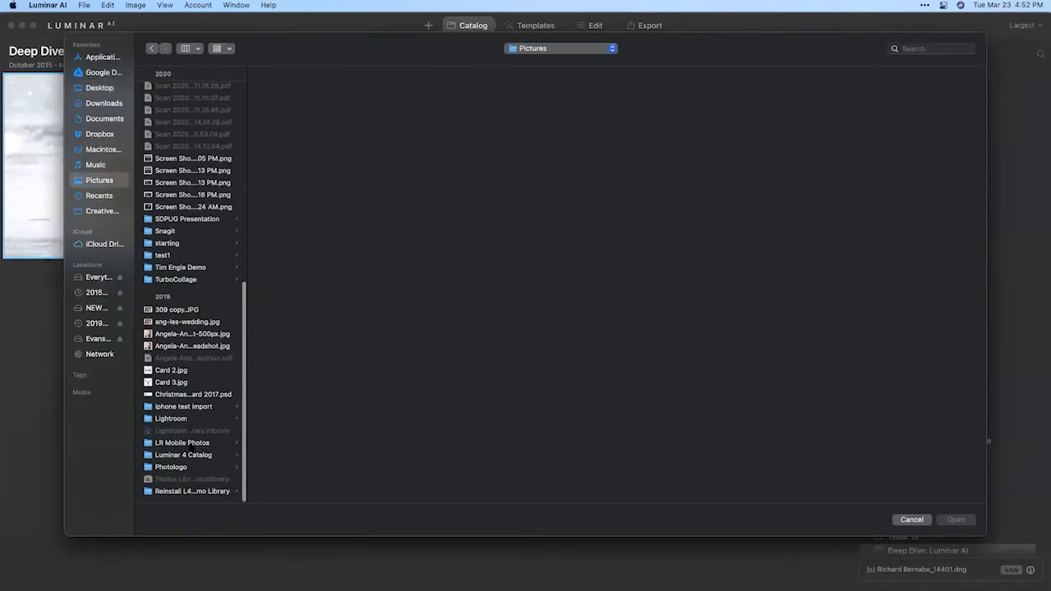
left_click(195, 467)
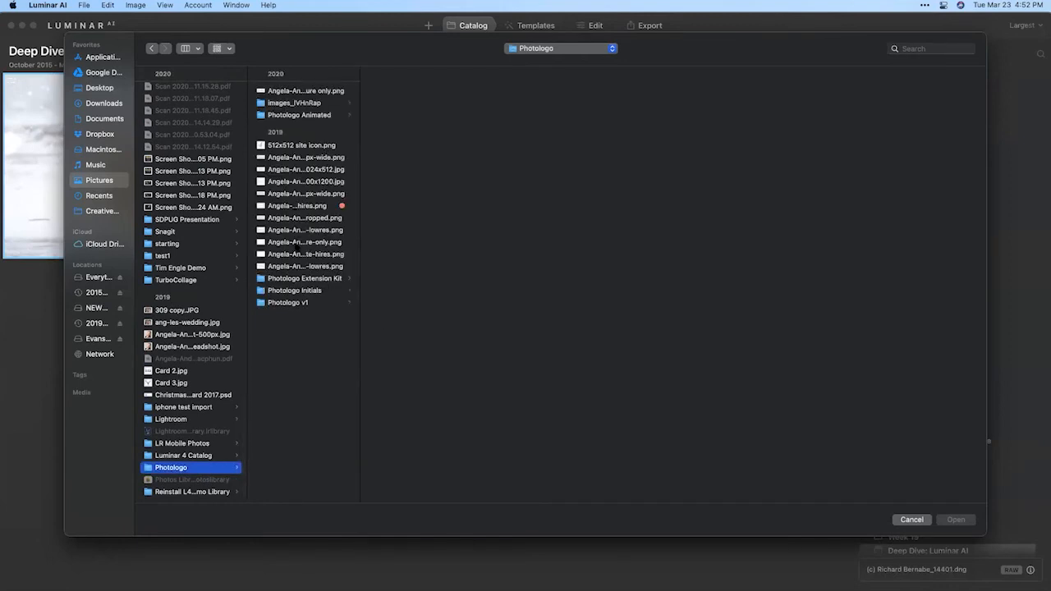
left_click(301, 254)
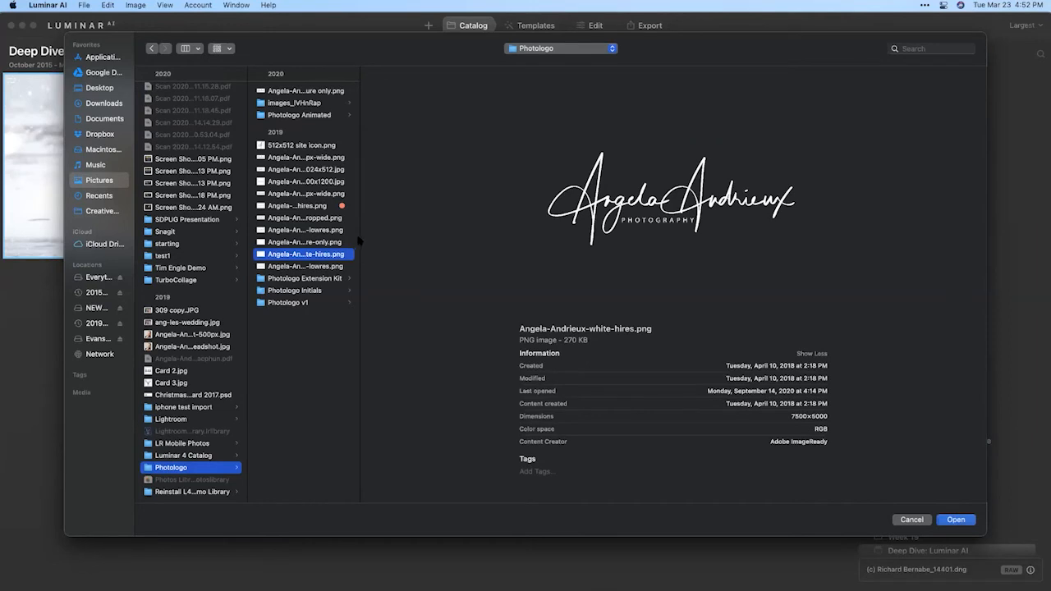
left_click_drag(359, 239, 474, 241)
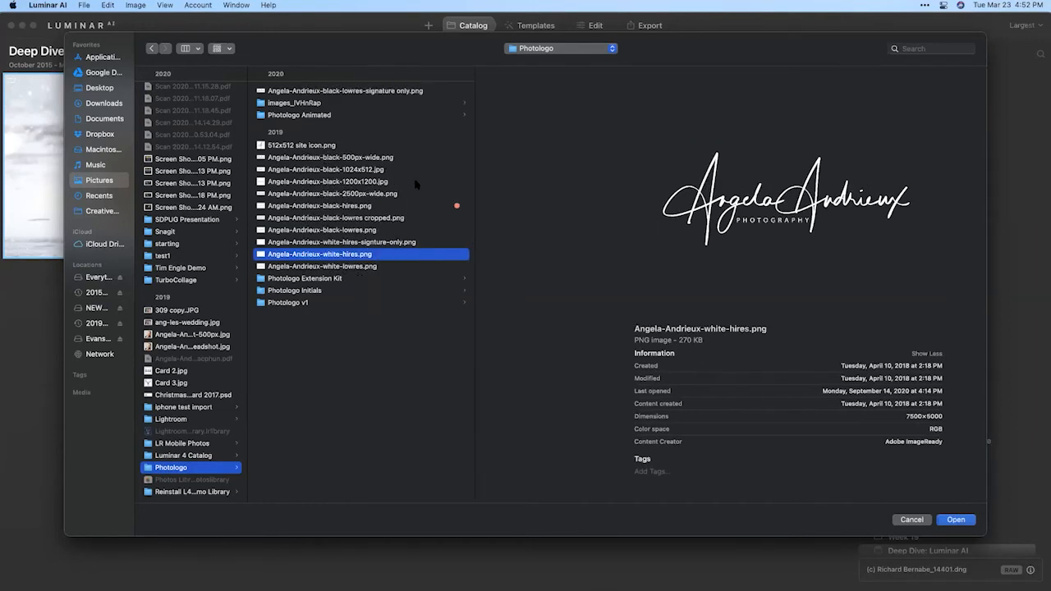
left_click(355, 205)
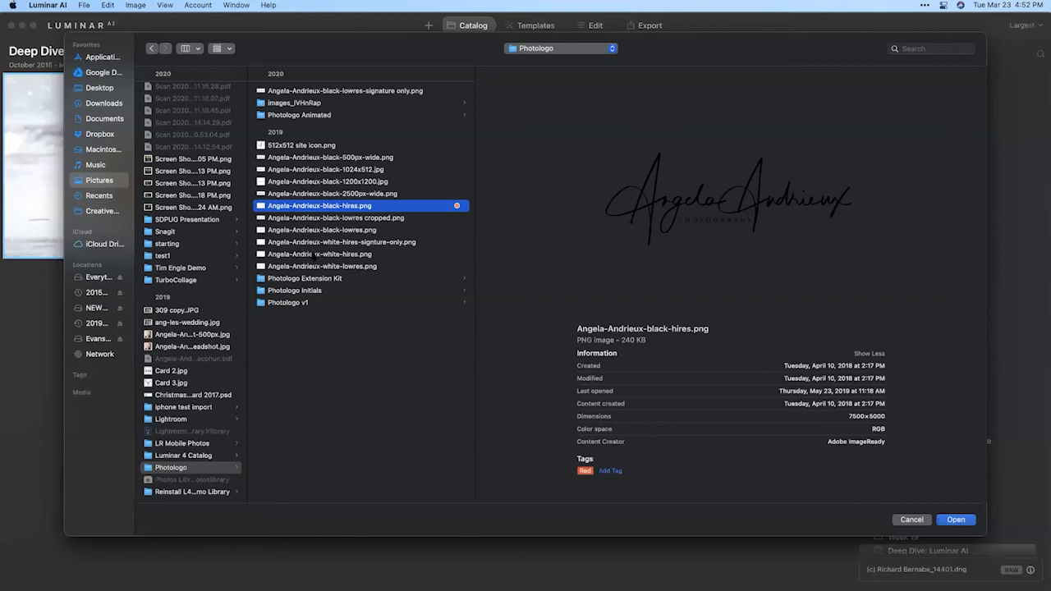
left_click(316, 255)
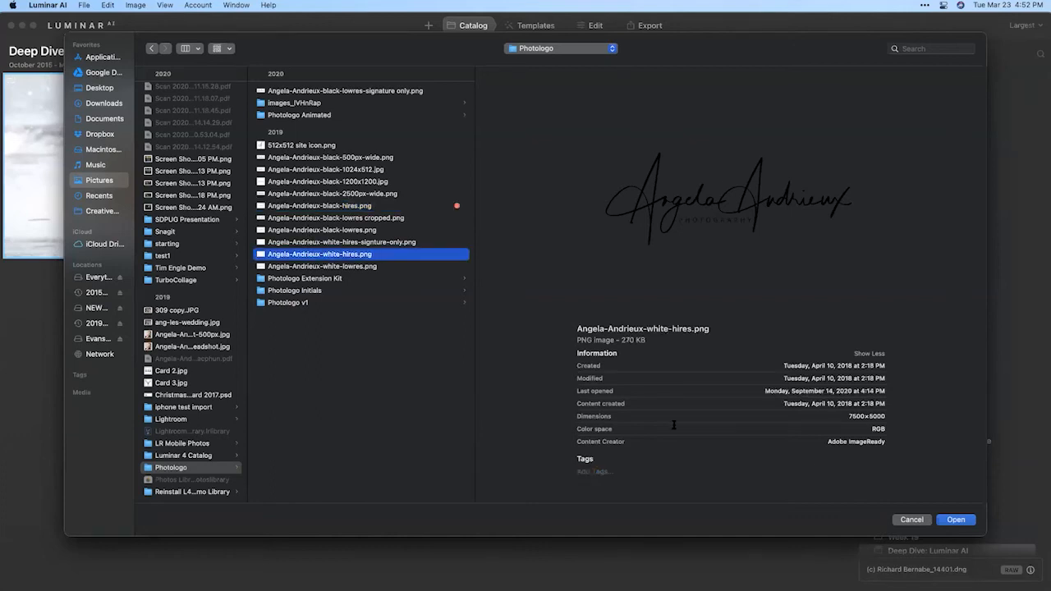
left_click(954, 520)
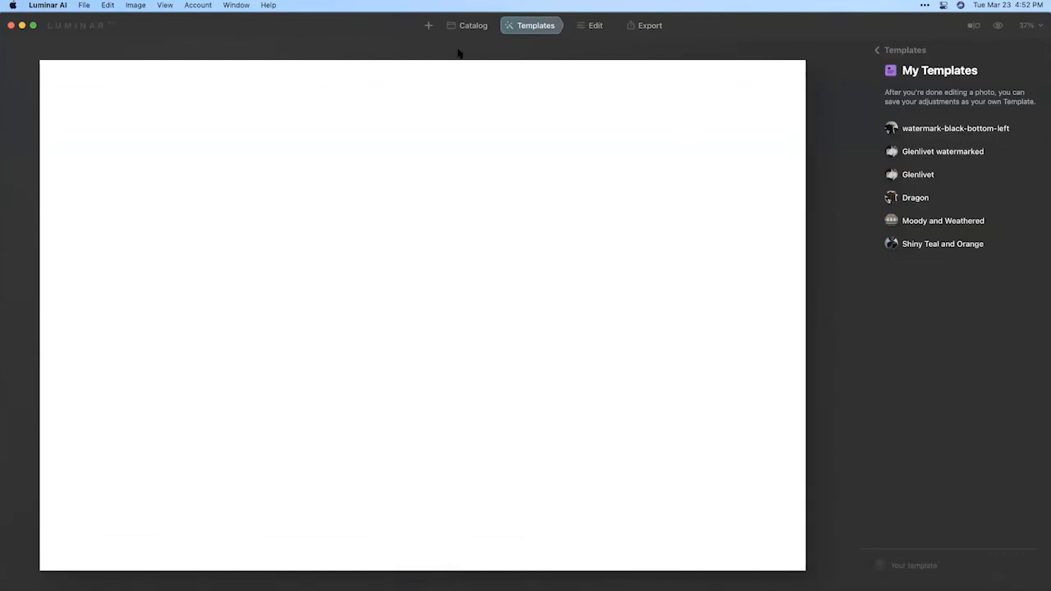
- Add the black high-resolution signature logo PNG from the Photologo folder as an image for editing
left_click(428, 25)
left_click(452, 76)
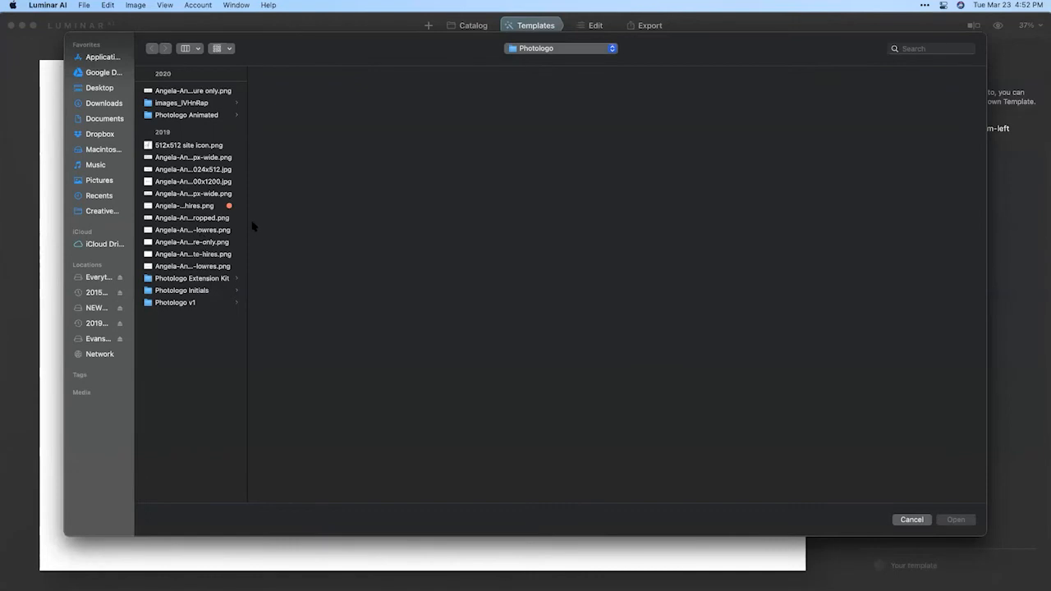
left_click_drag(246, 227, 485, 227)
left_click(273, 206)
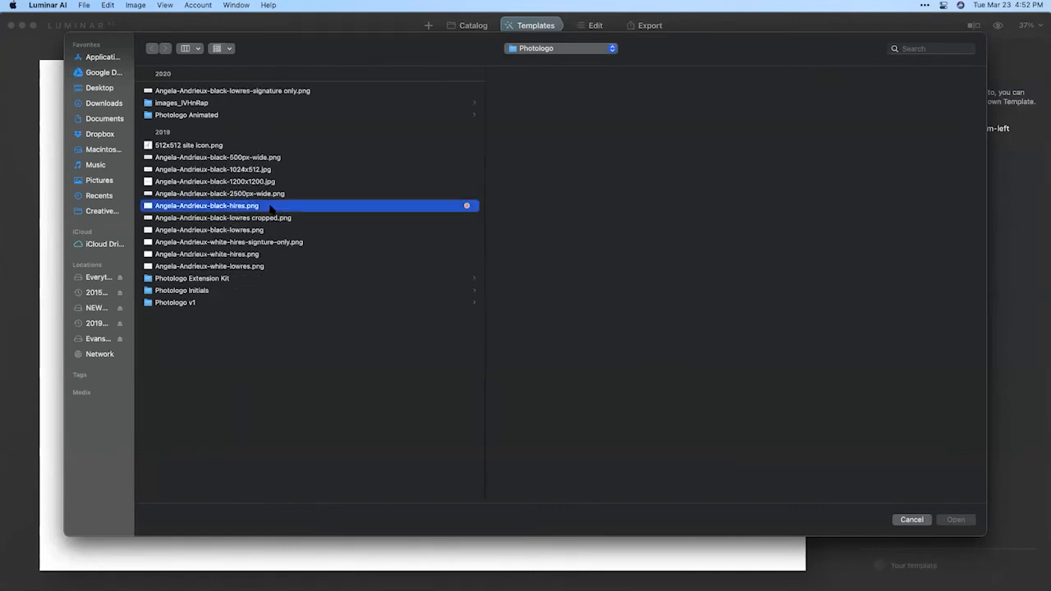
left_click(952, 519)
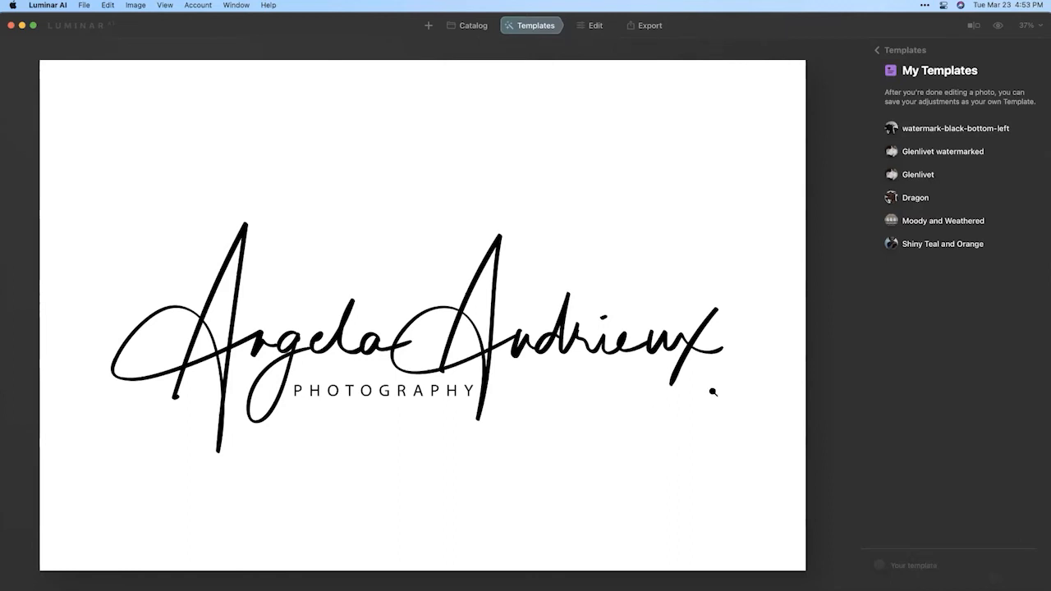
- Invert the black logo's tones with the Light tool's curve, lowering the white endpoint to the bottom and raising the black endpoint to the top
left_click(595, 26)
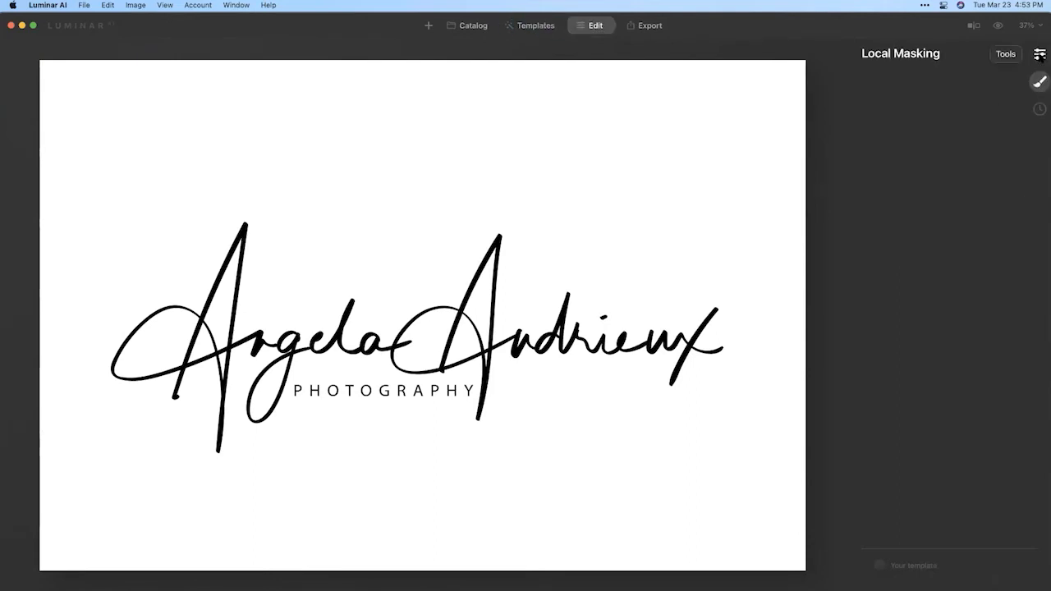
left_click(1039, 54)
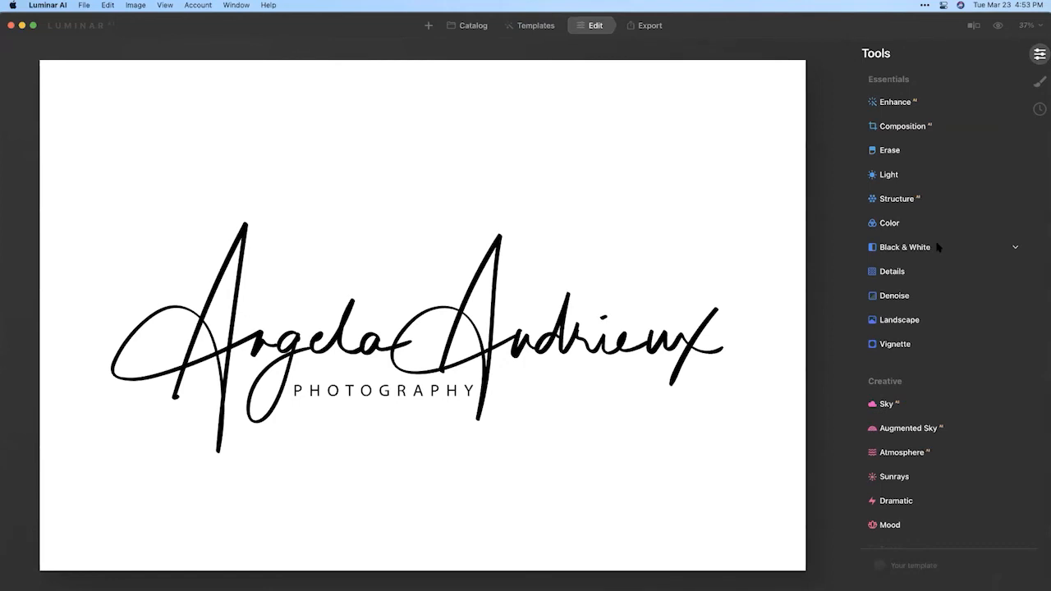
left_click(890, 174)
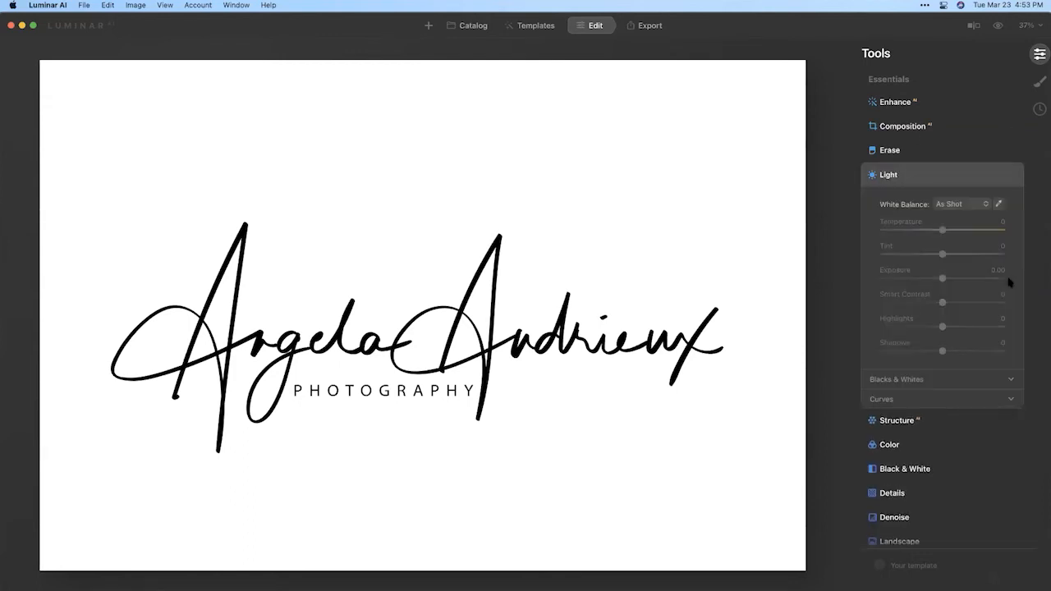
left_click(934, 400)
scroll(973, 401, "down", 4)
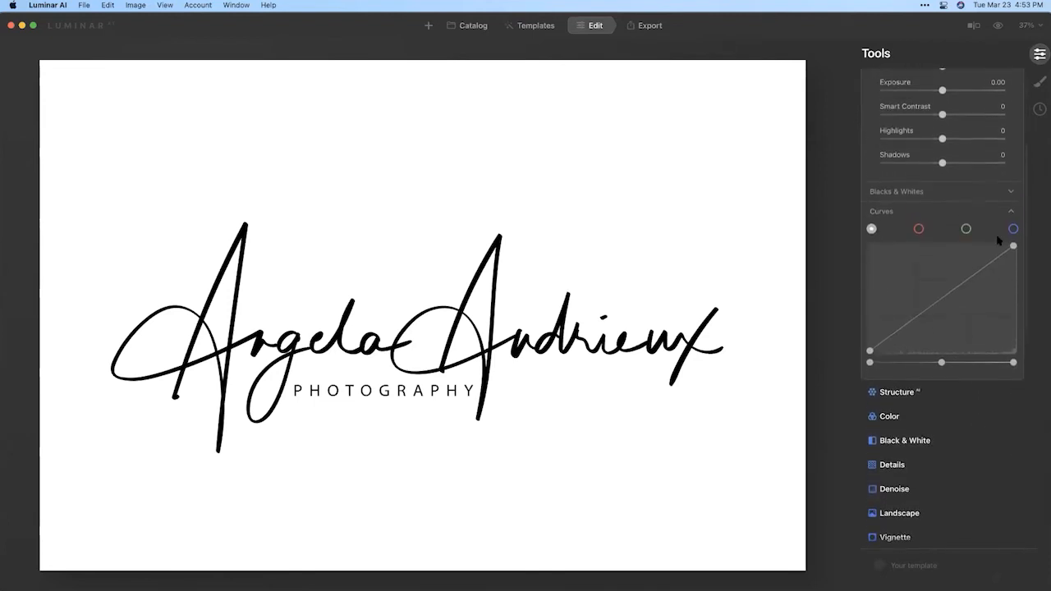
left_click_drag(1013, 247, 1034, 363)
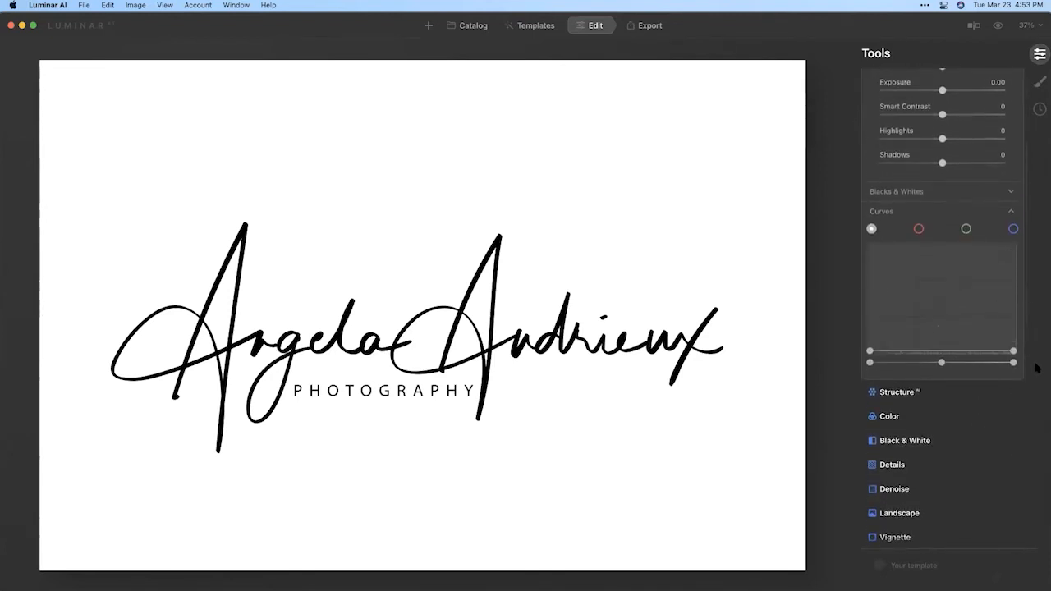
left_click_drag(872, 352, 861, 219)
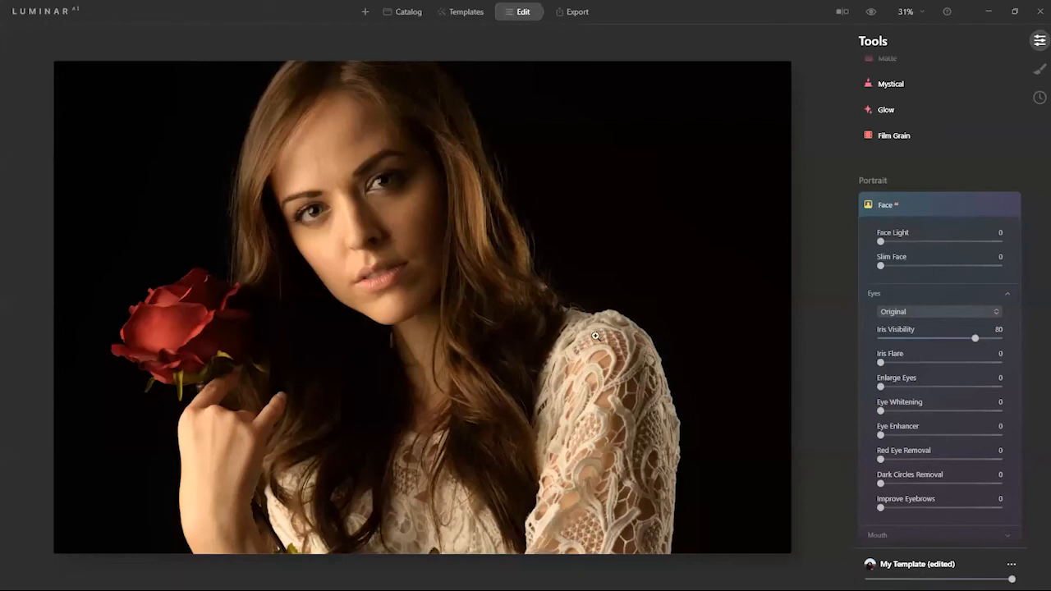
- Apply the saved template My Template to the portrait of the woman holding a red rose
left_click(473, 18)
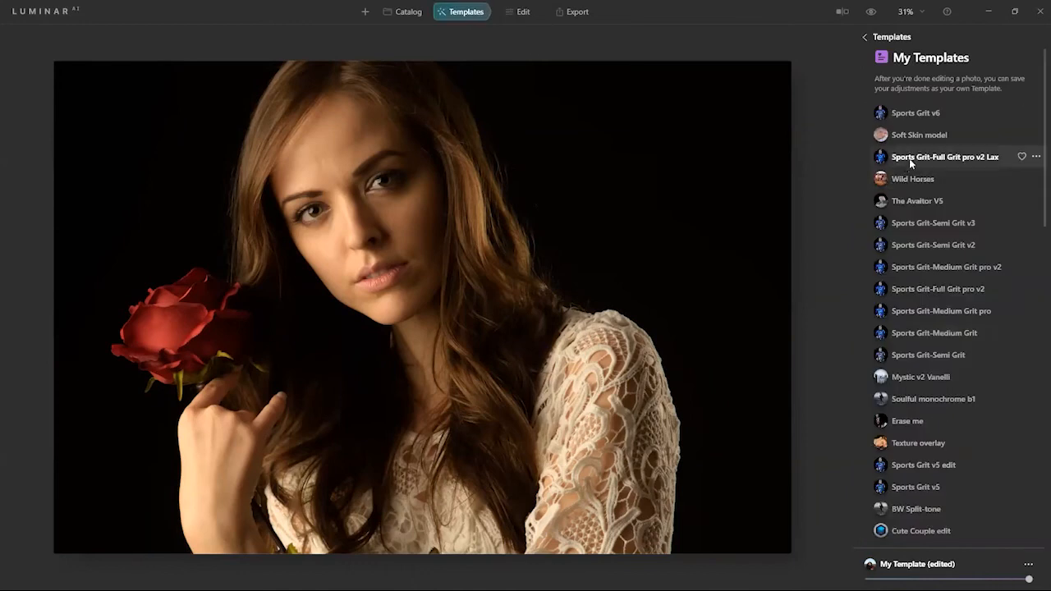
scroll(920, 355, "down", 3)
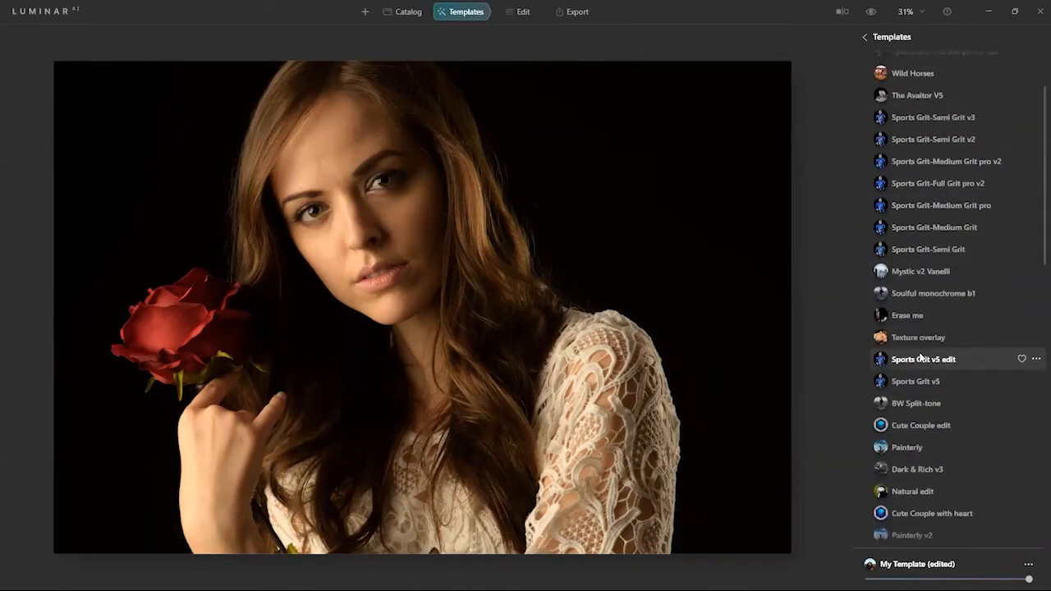
scroll(920, 357, "down", 3)
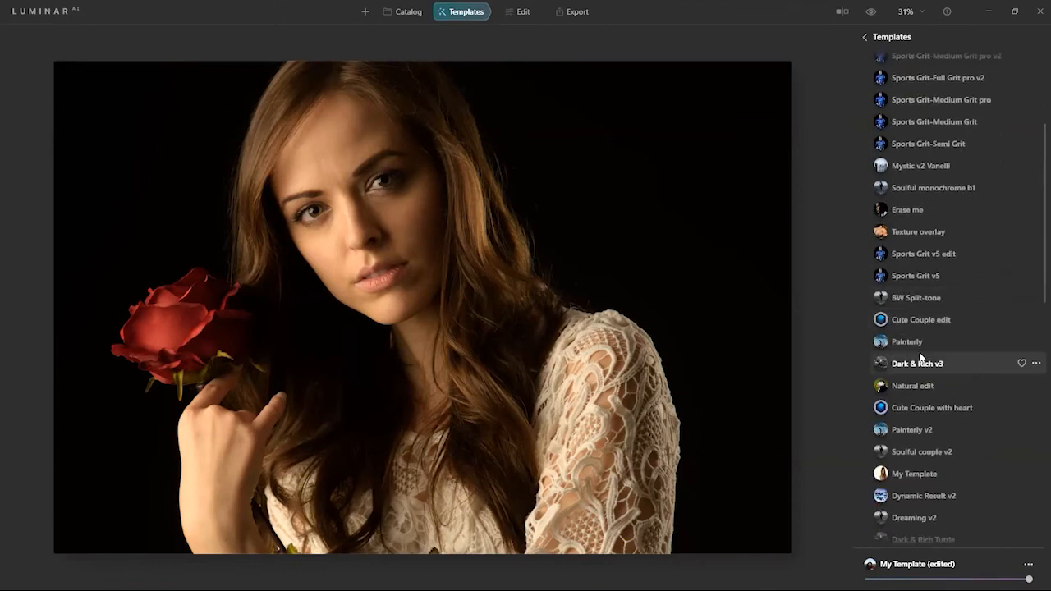
scroll(920, 357, "down", 3)
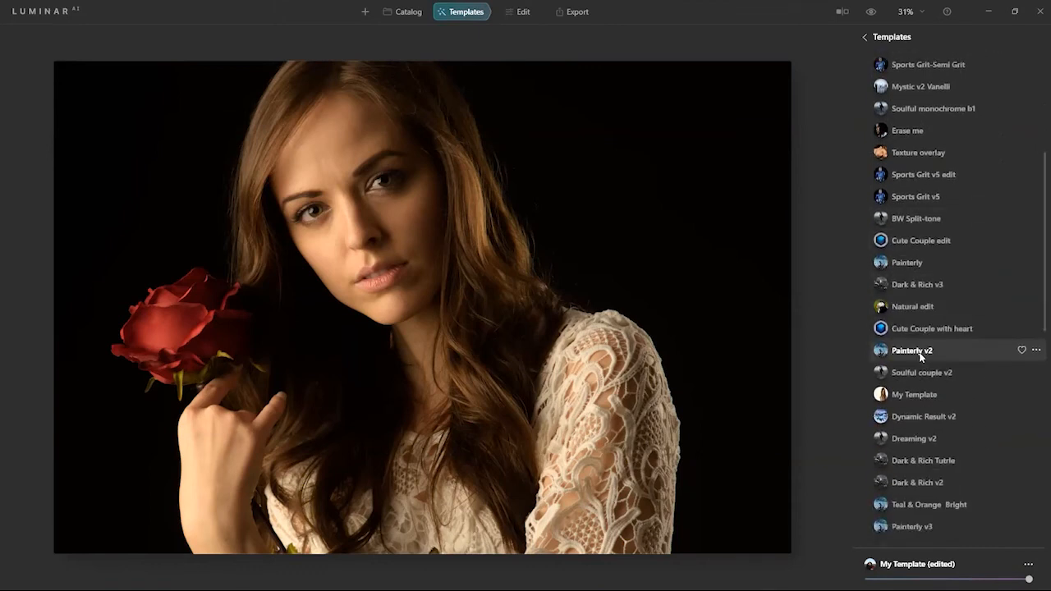
scroll(920, 357, "up", 6)
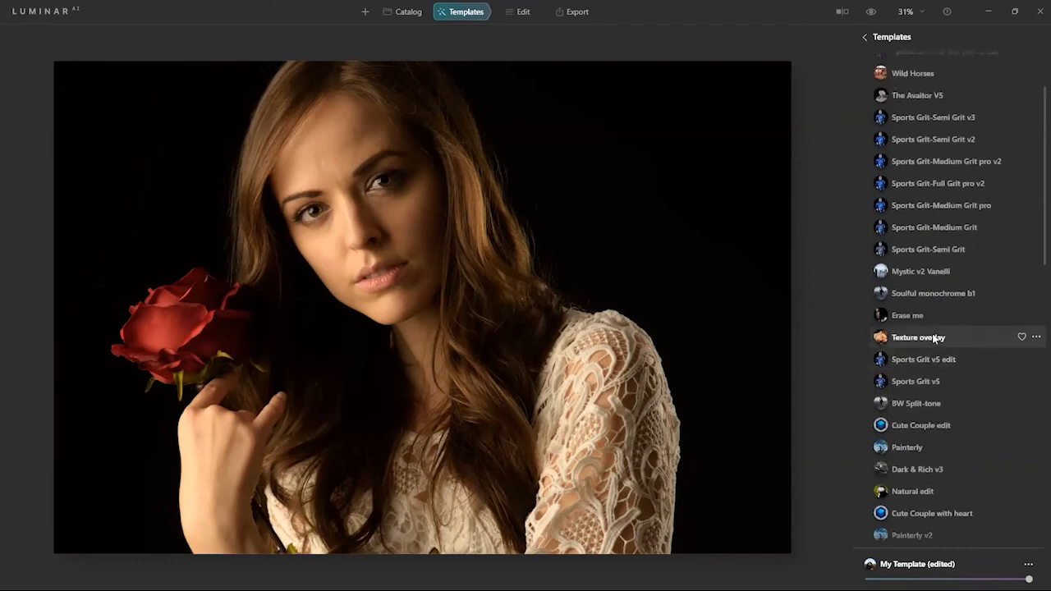
scroll(930, 333, "up", 4)
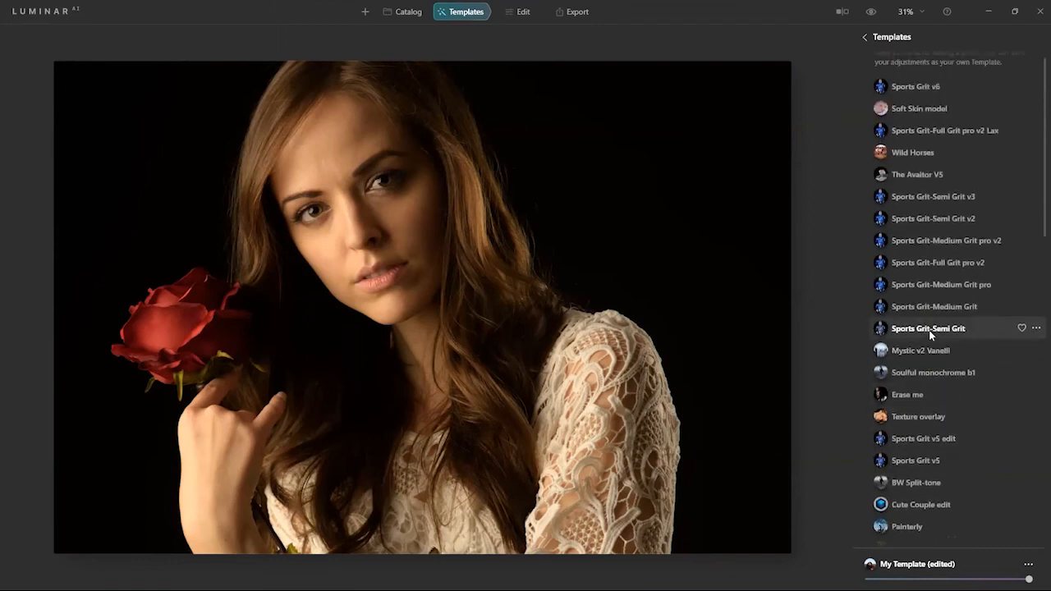
scroll(930, 334, "down", 1)
scroll(930, 334, "down", 3)
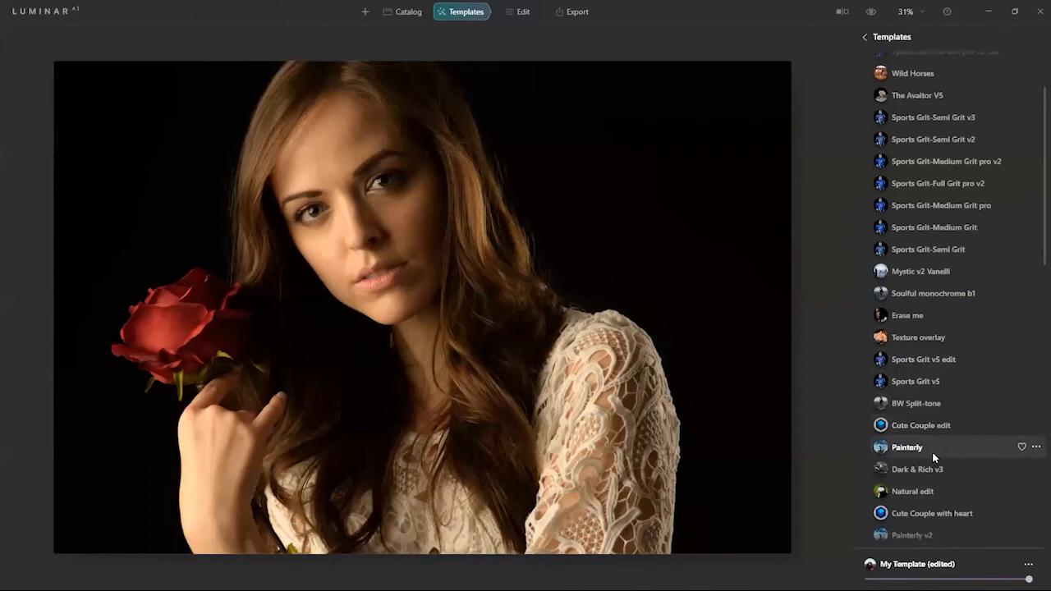
scroll(934, 457, "down", 3)
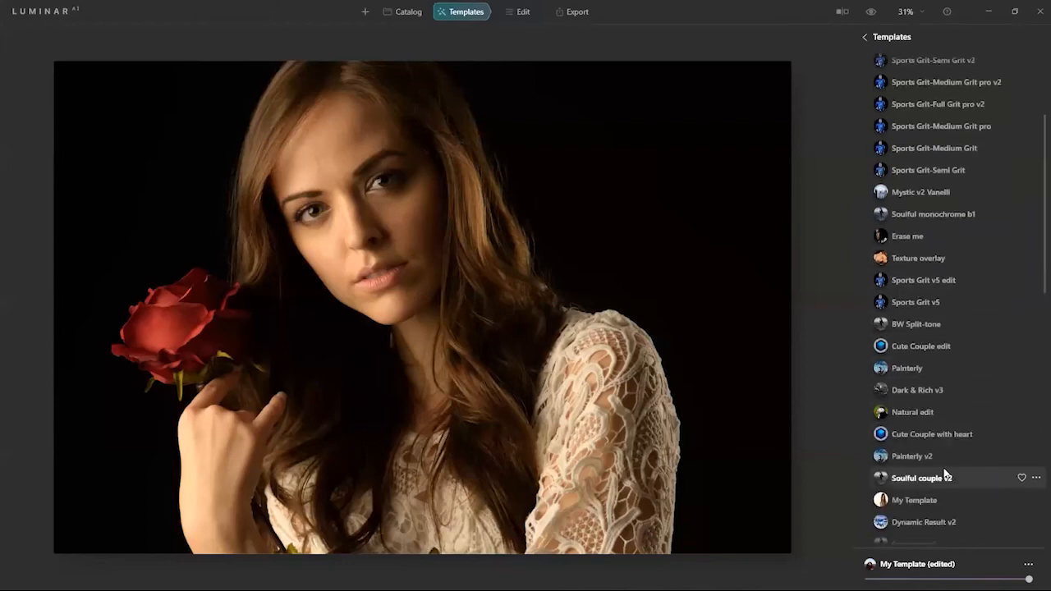
scroll(944, 474, "down", 2)
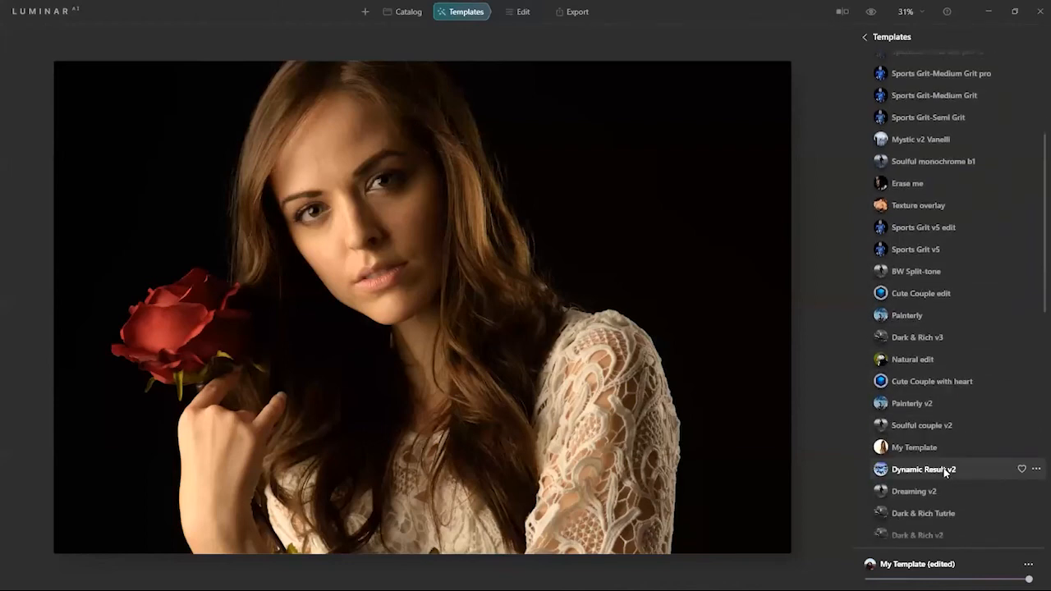
scroll(944, 470, "down", 2)
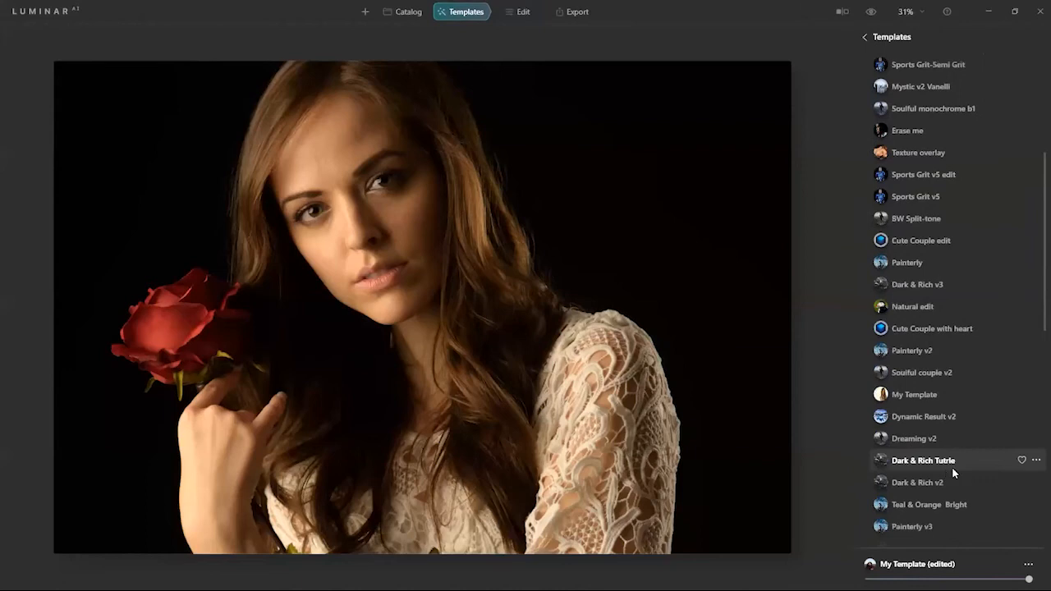
left_click(924, 399)
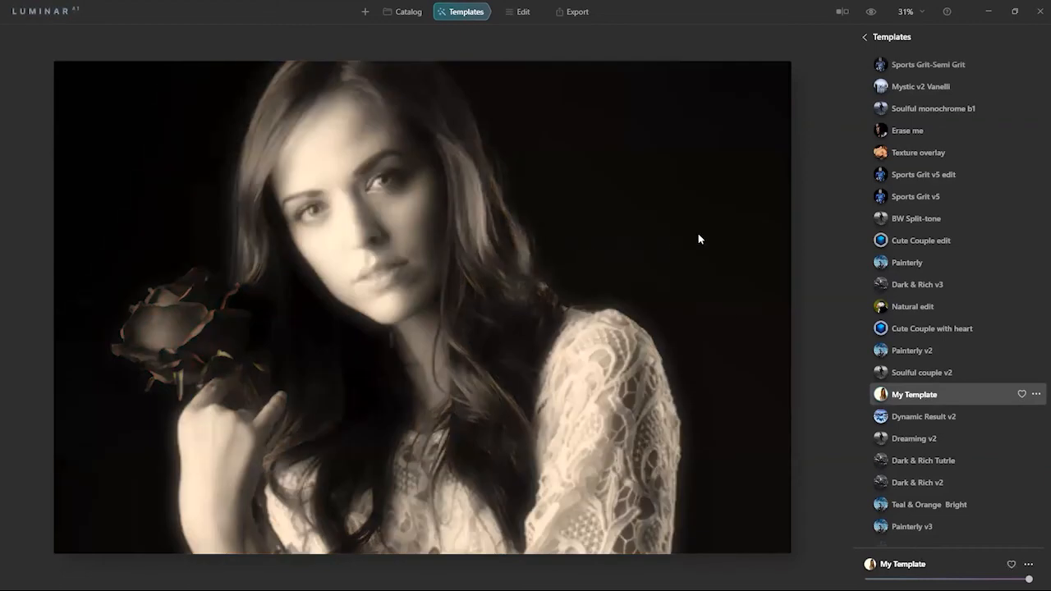
- Revert the portrait to the Composition AI state preceding the applied template in the edit history
right_click(605, 230)
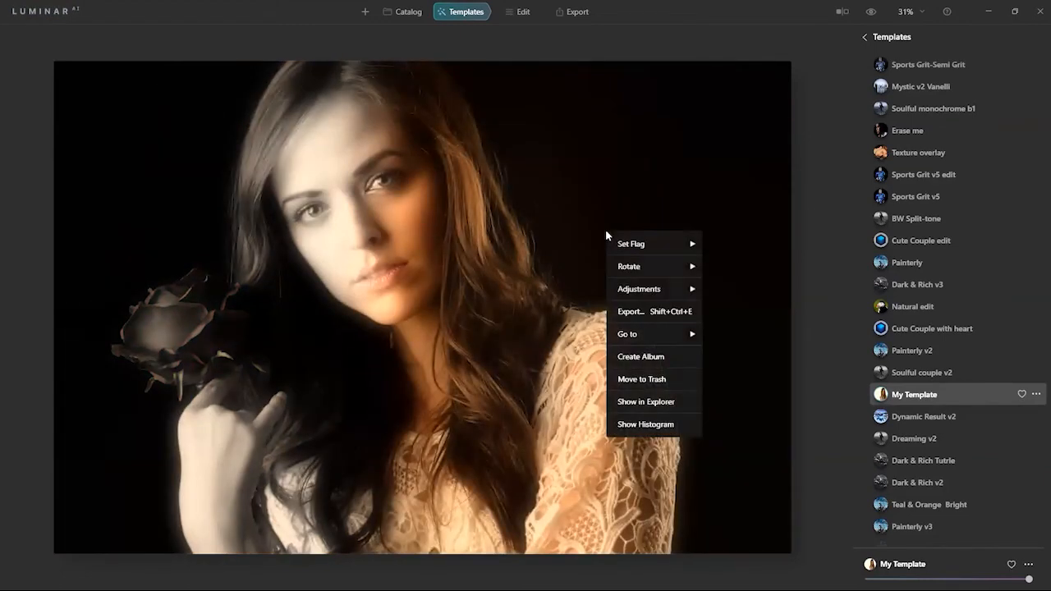
mouse_move(657, 289)
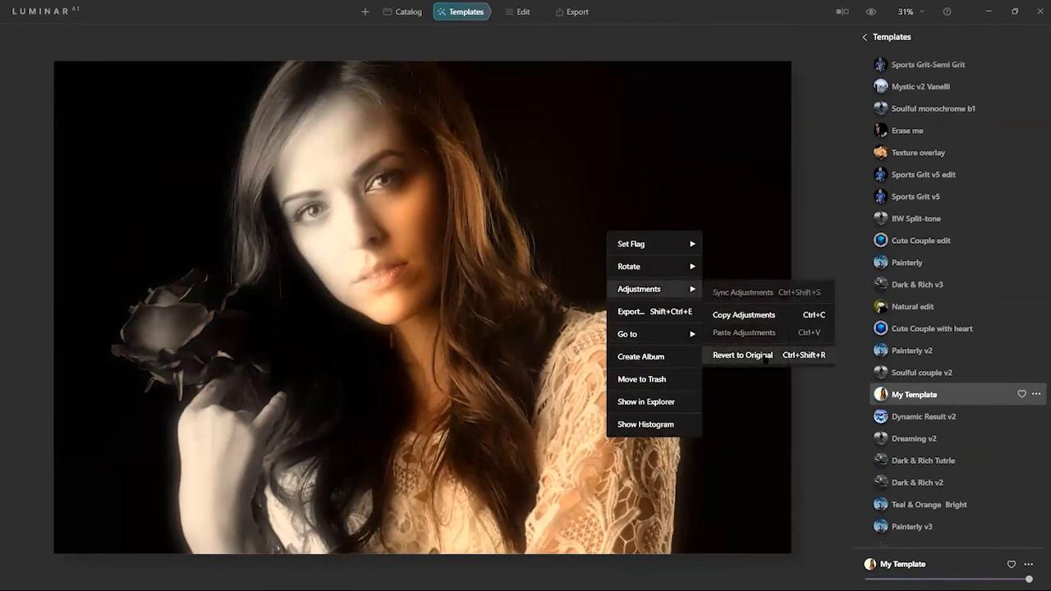
left_click(812, 213)
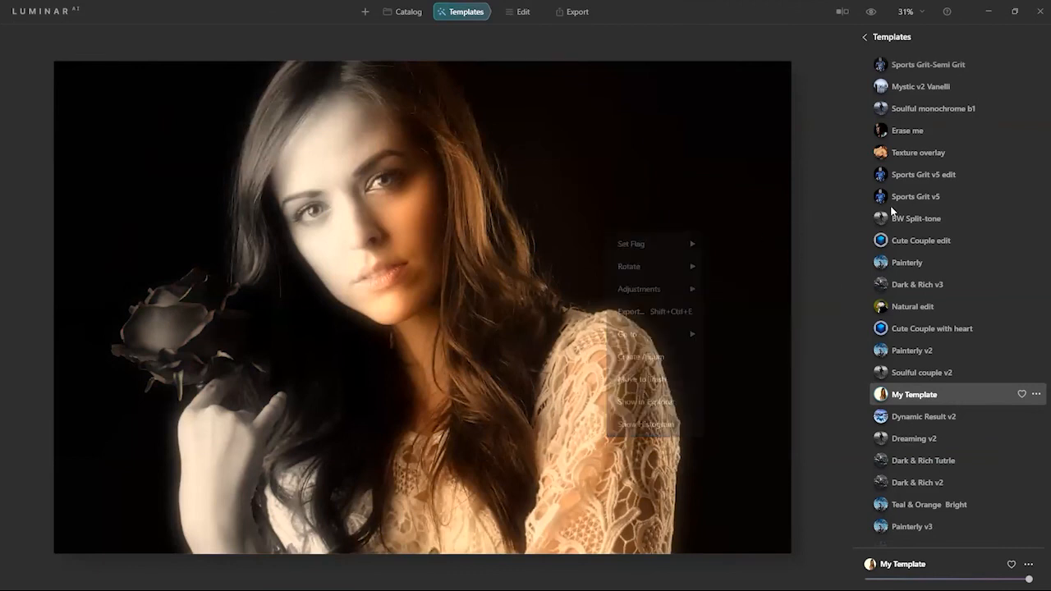
left_click(521, 12)
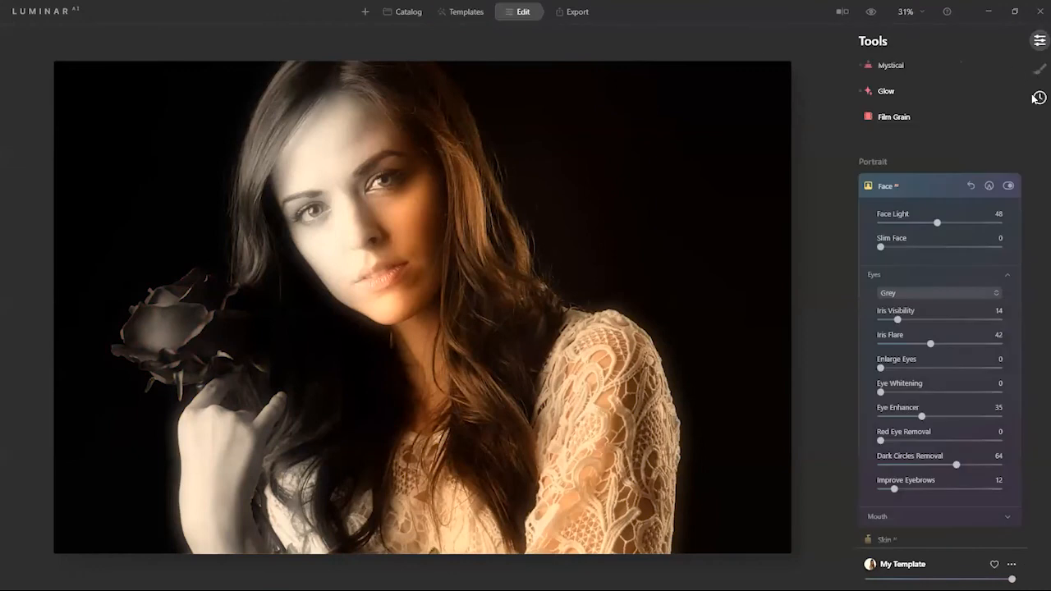
left_click(1036, 98)
left_click(908, 84)
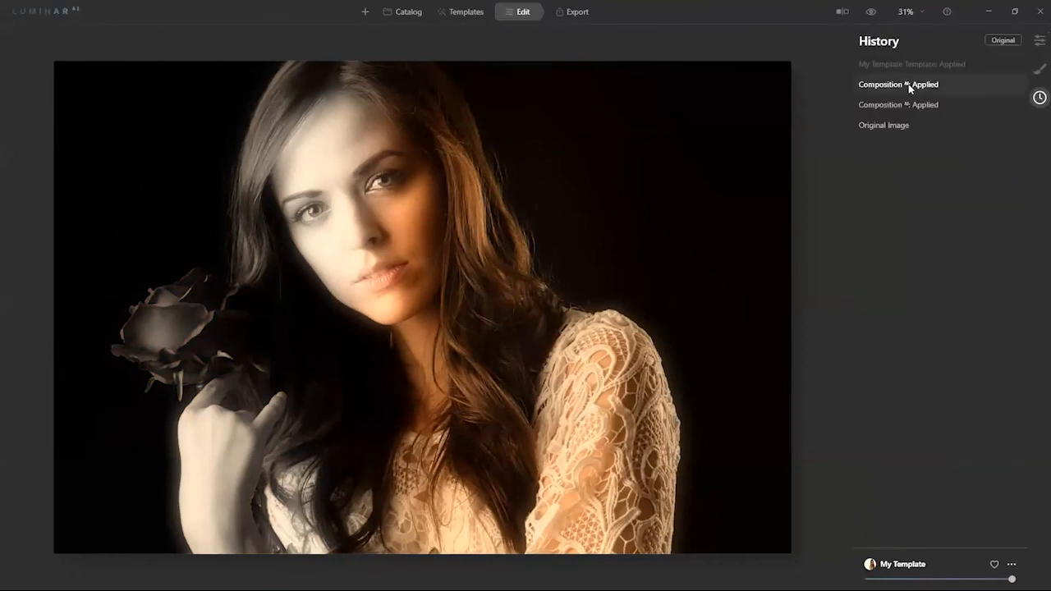
- Try loading the black high-resolution signature PNG into a Texture local mask on the portrait, and remove the mask
left_click(1038, 71)
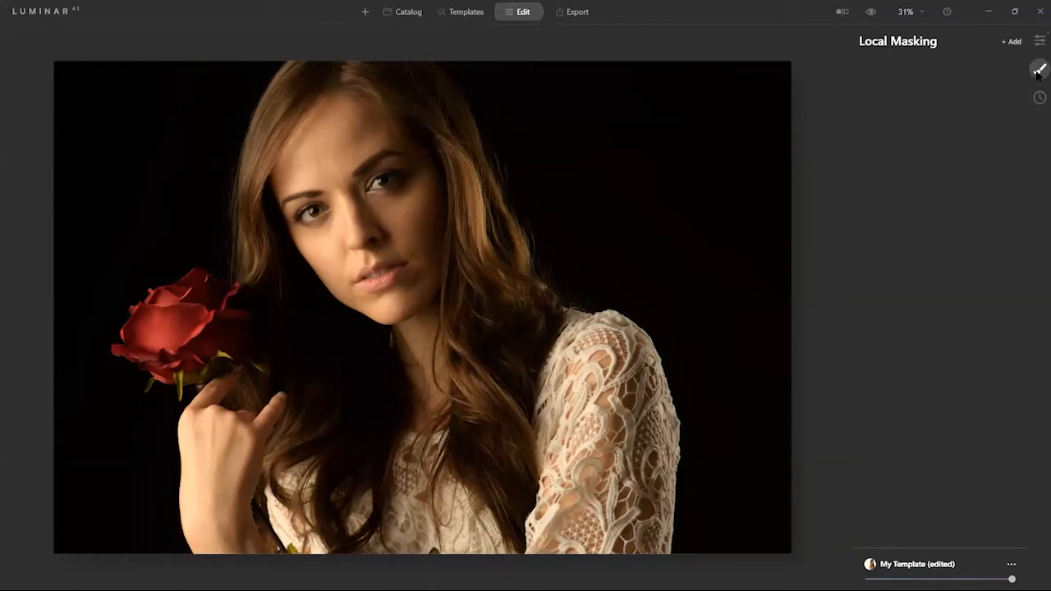
left_click(1014, 42)
left_click(993, 79)
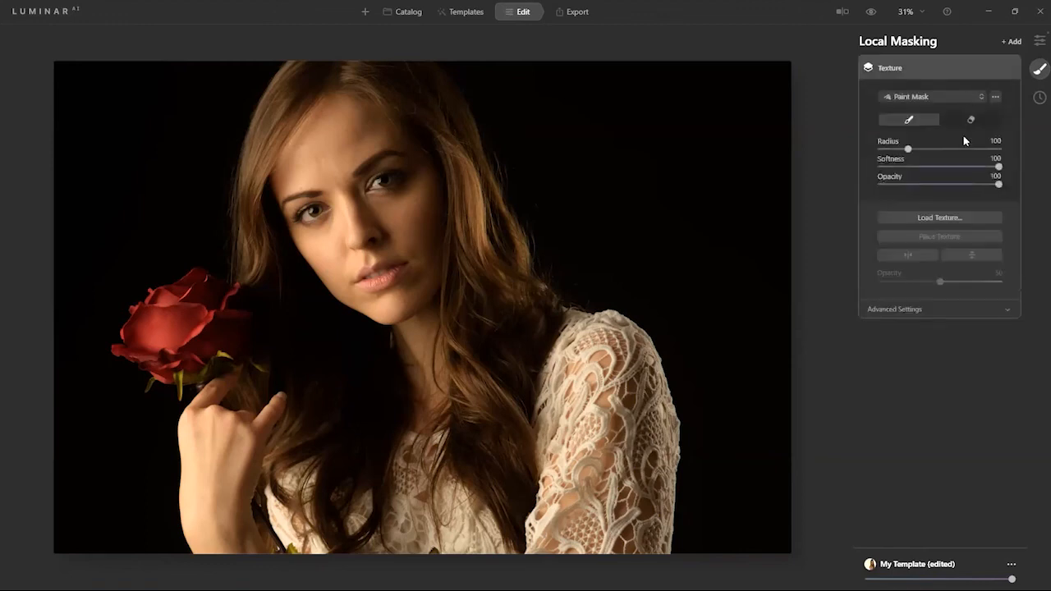
left_click(940, 219)
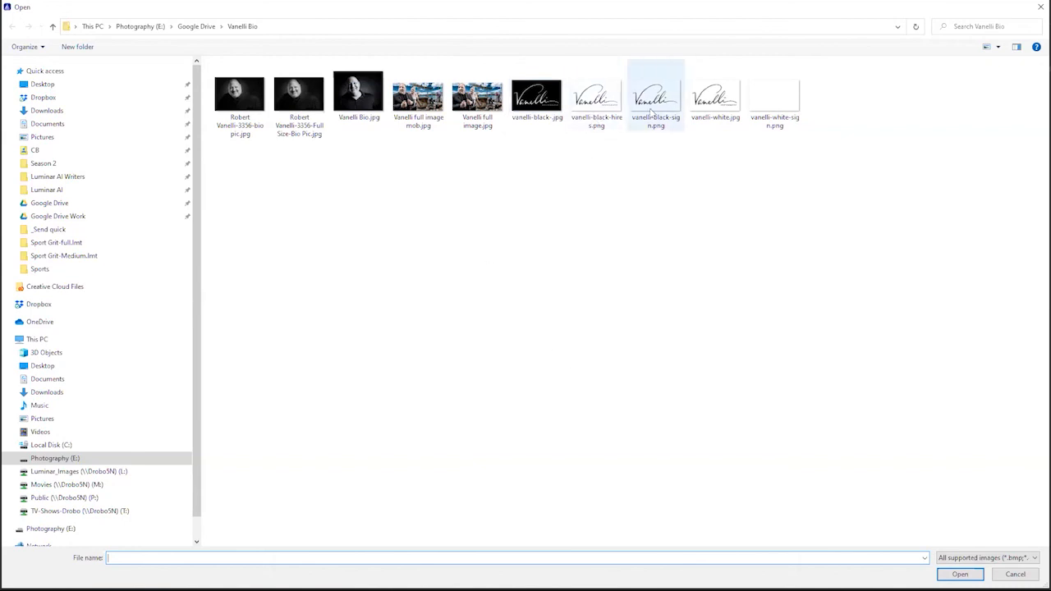
left_click(594, 100)
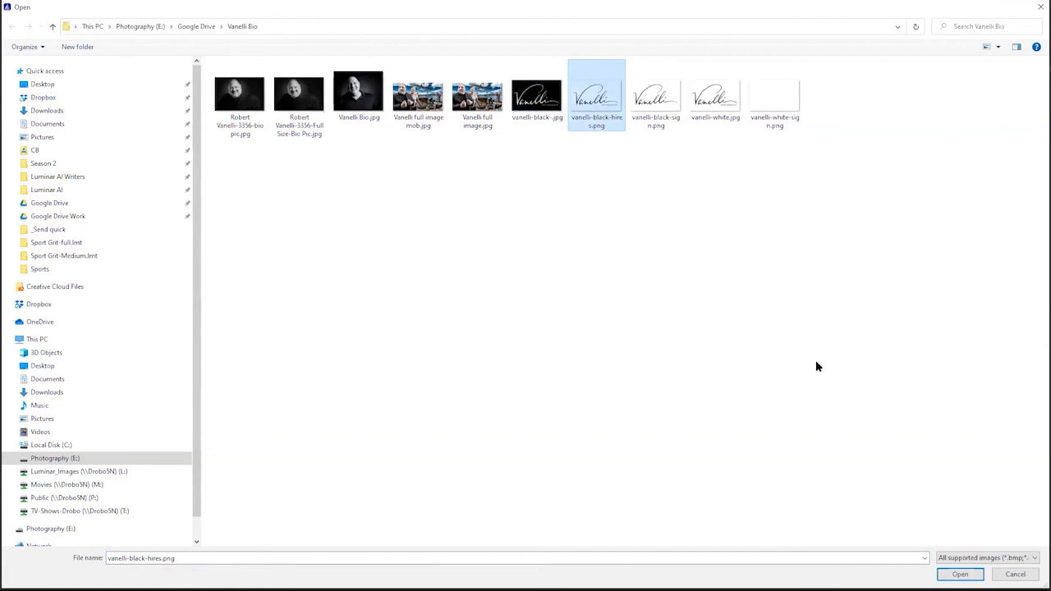
left_click(959, 574)
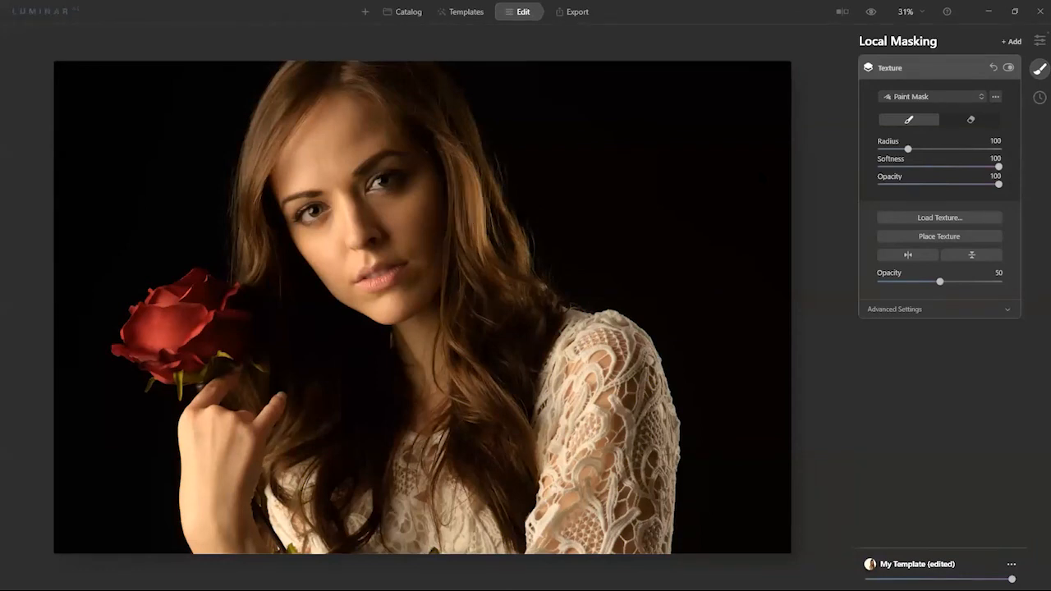
left_click(867, 69)
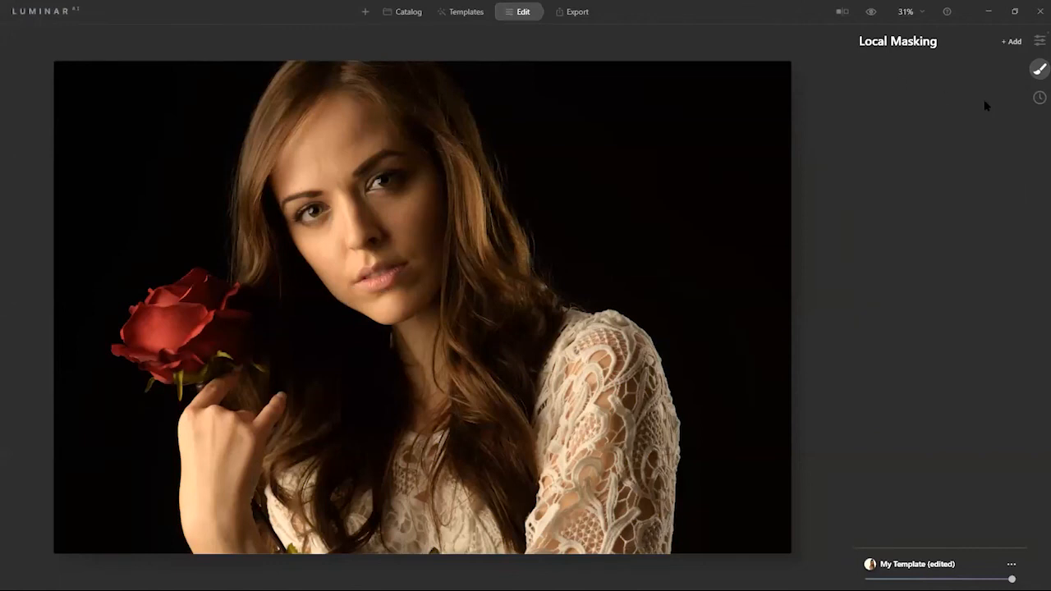
- Add a Texture local mask to the portrait with the black-on-white signature JPG loaded at 100 opacity
left_click(1016, 43)
left_click(1011, 80)
left_click(941, 219)
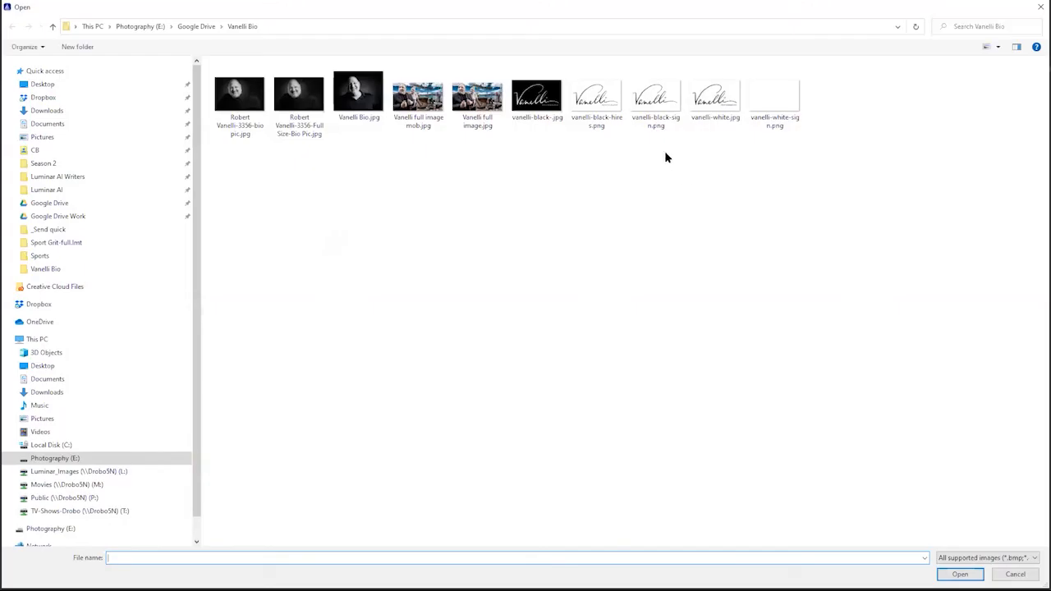
left_click(706, 102)
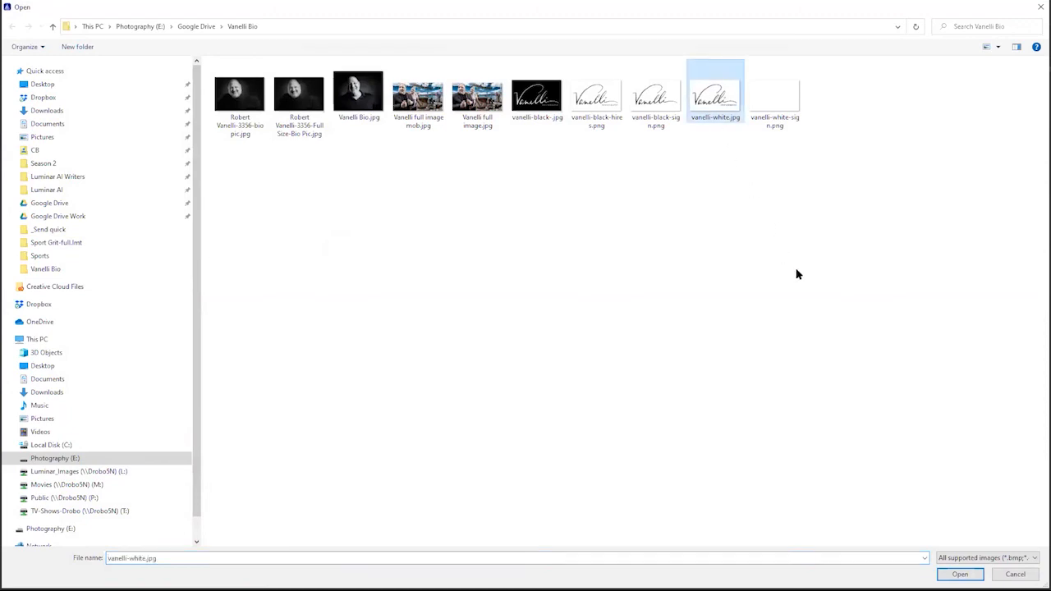
left_click(952, 573)
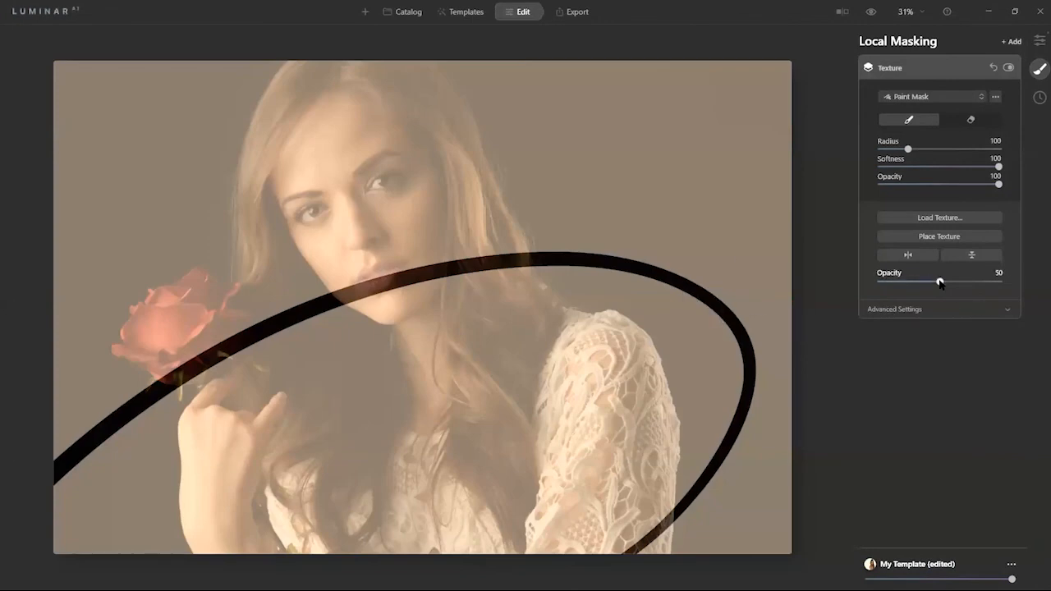
left_click_drag(940, 282, 998, 282)
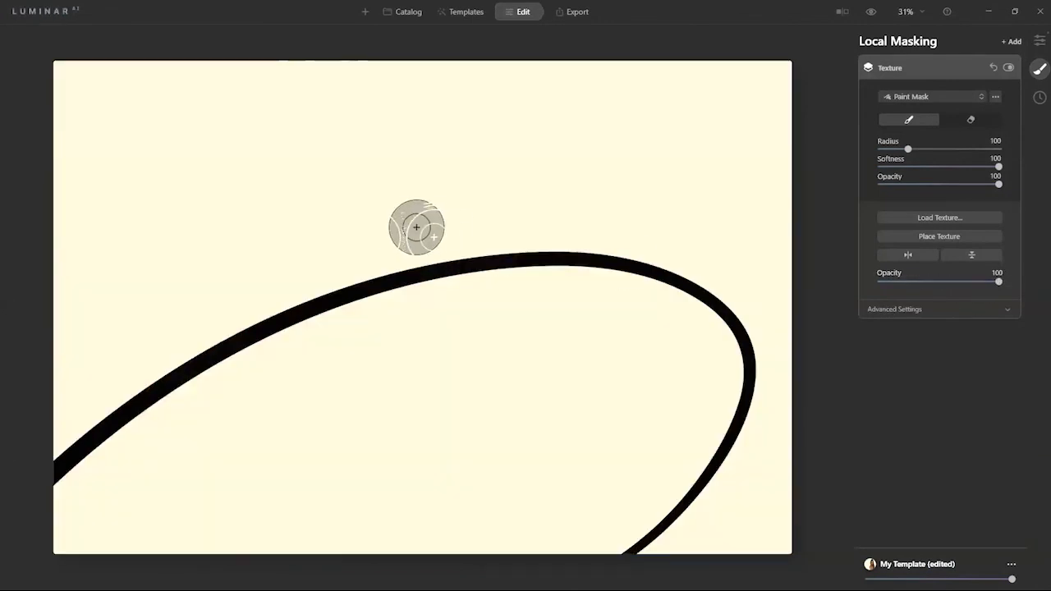
- Scale down and reposition the signature texture until the whole logo fits within the portrait
key("ctrl+minus")
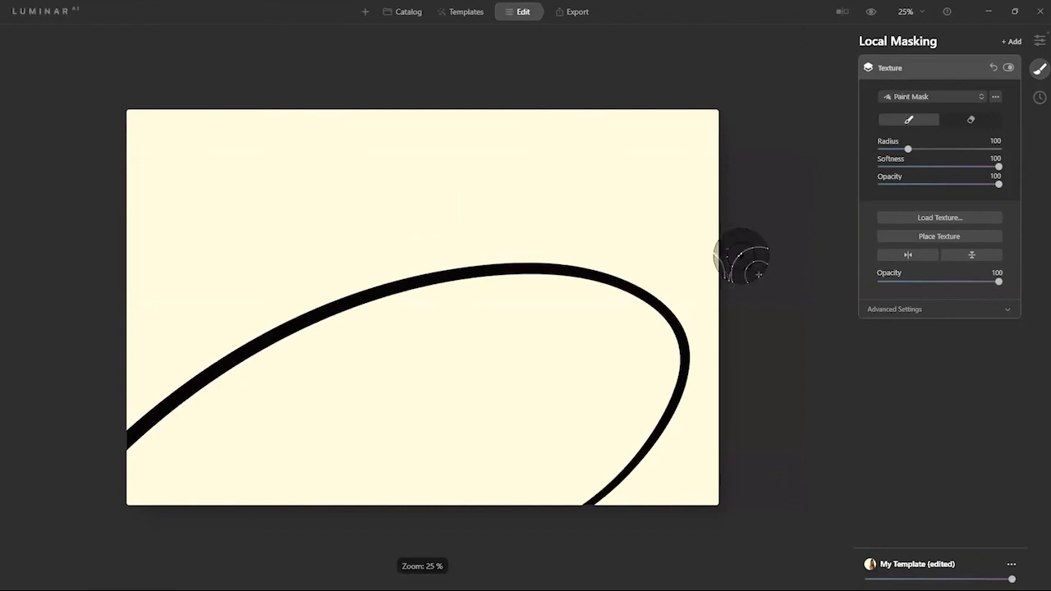
left_click(913, 238)
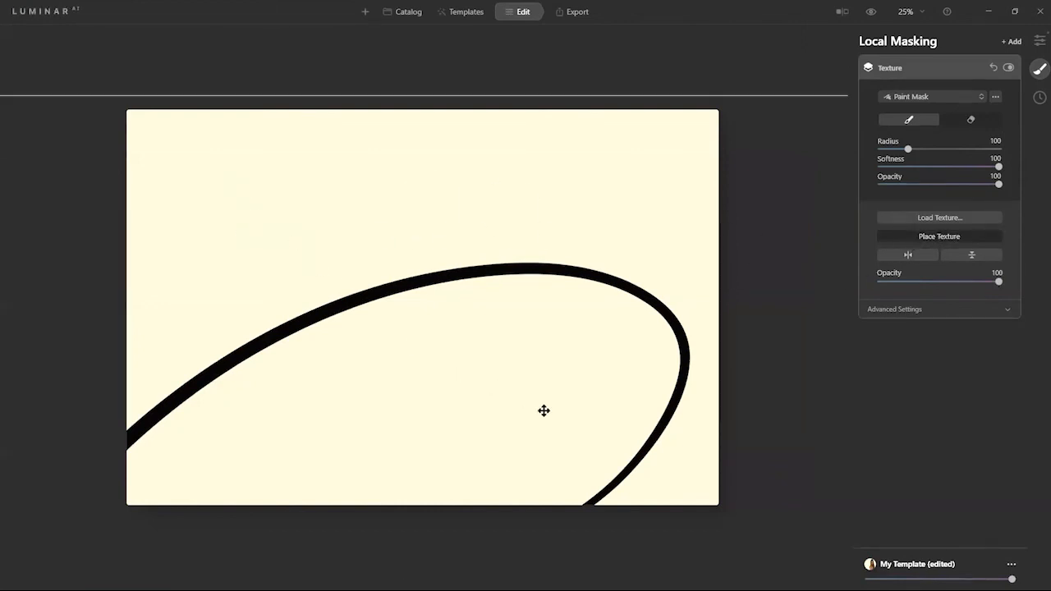
left_click_drag(543, 410, 603, 472)
left_click_drag(295, 267, 495, 205)
left_click_drag(439, 230, 418, 244)
left_click_drag(146, 99, 552, 362)
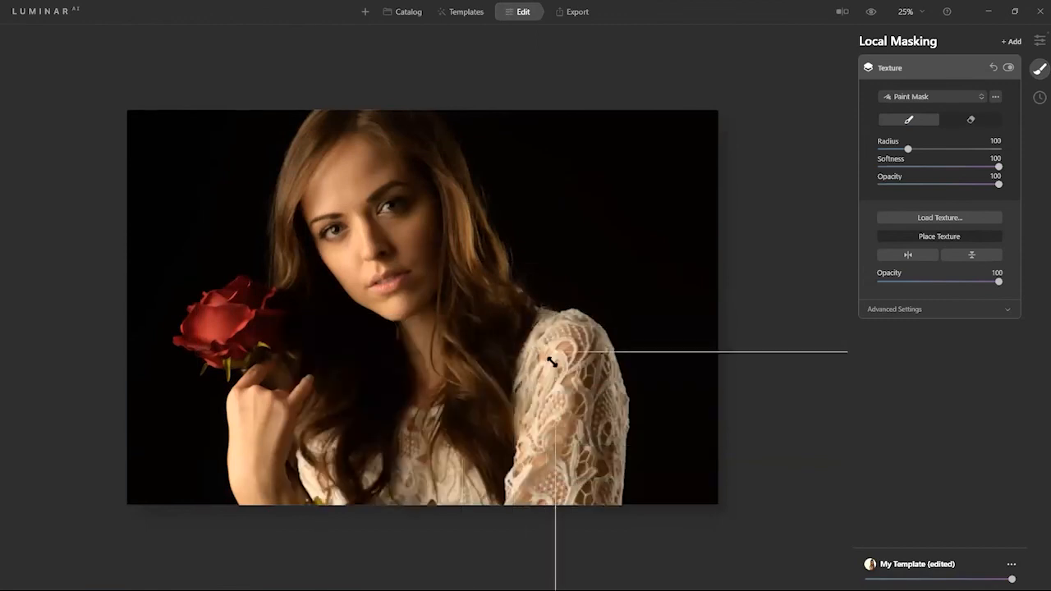
left_click_drag(624, 427, 212, 172)
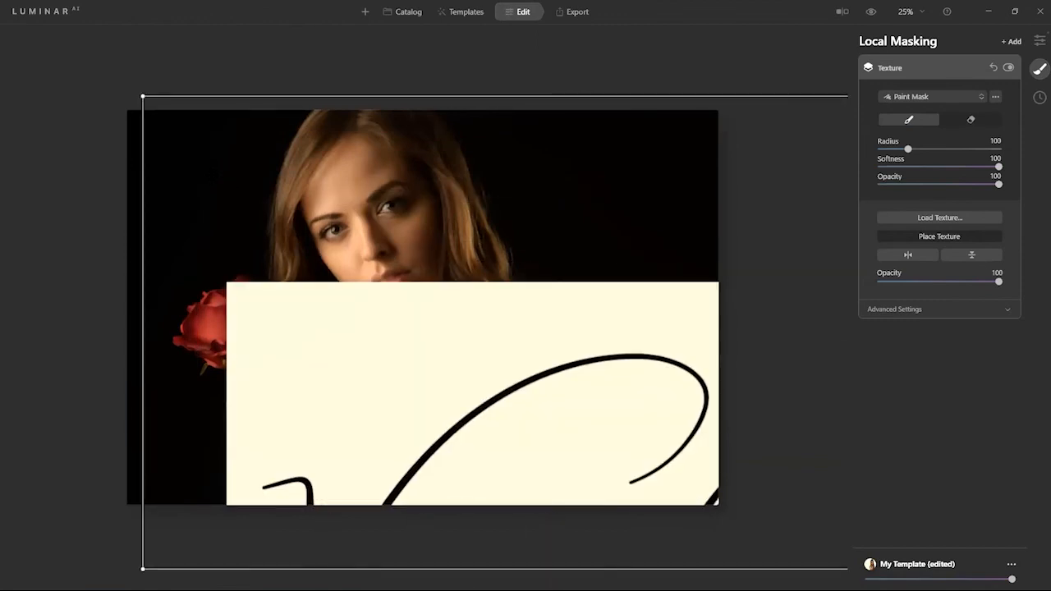
left_click_drag(140, 90, 541, 363)
left_click_drag(627, 408, 203, 156)
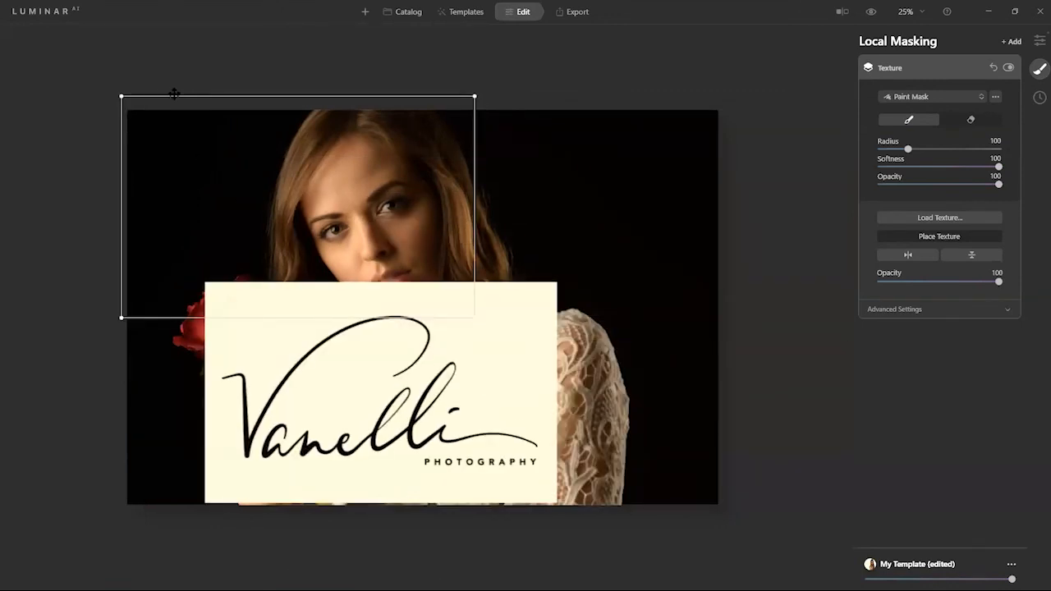
- Shrink the signature texture further and place it near the photo's lower-right corner, over the edge of the lace sleeve
left_click_drag(122, 96, 226, 162)
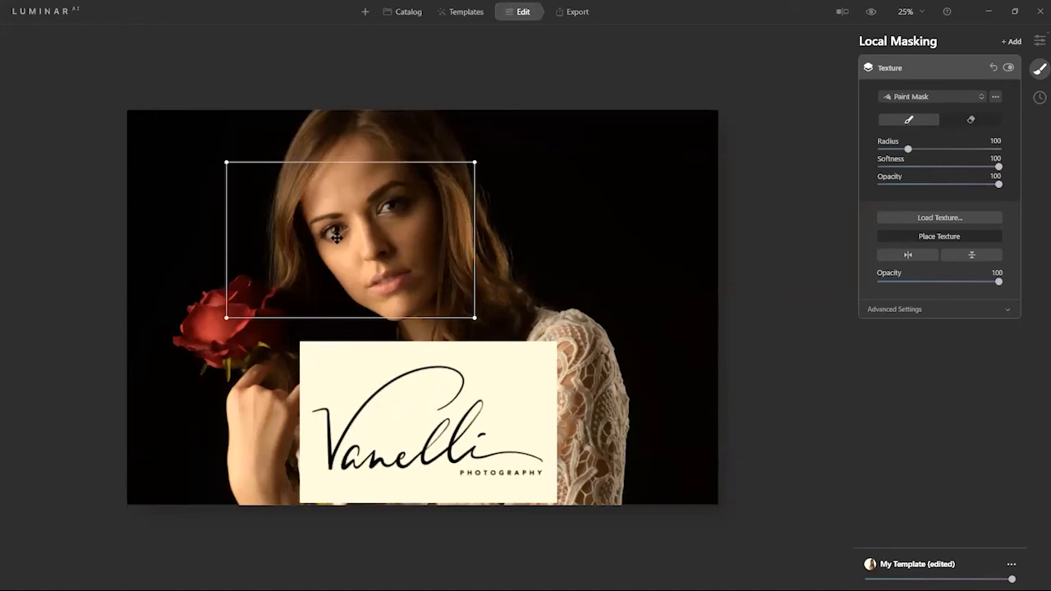
left_click_drag(350, 240, 531, 252)
left_click_drag(417, 165, 540, 265)
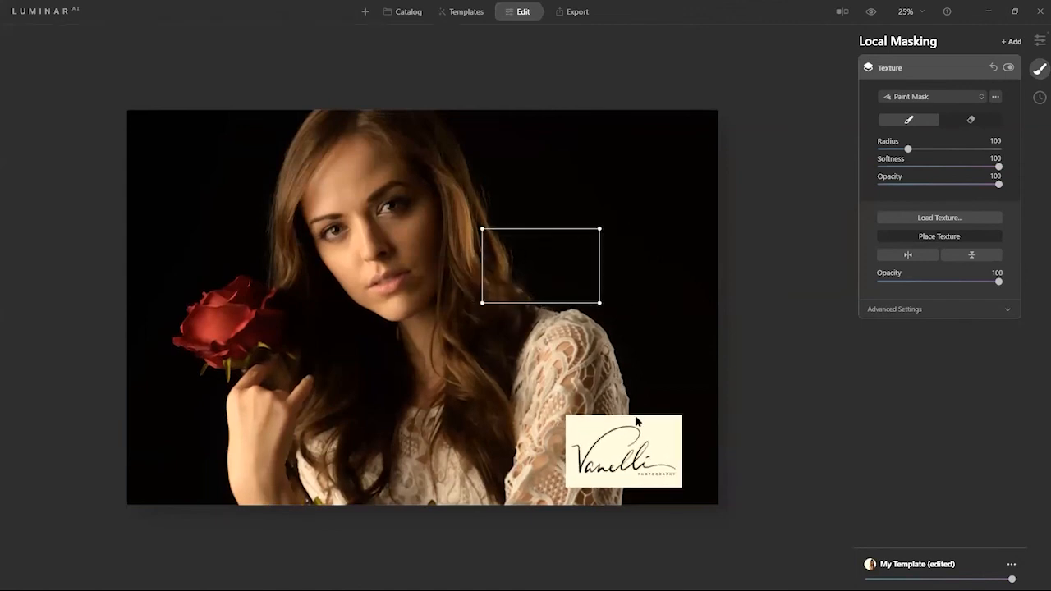
key("Return")
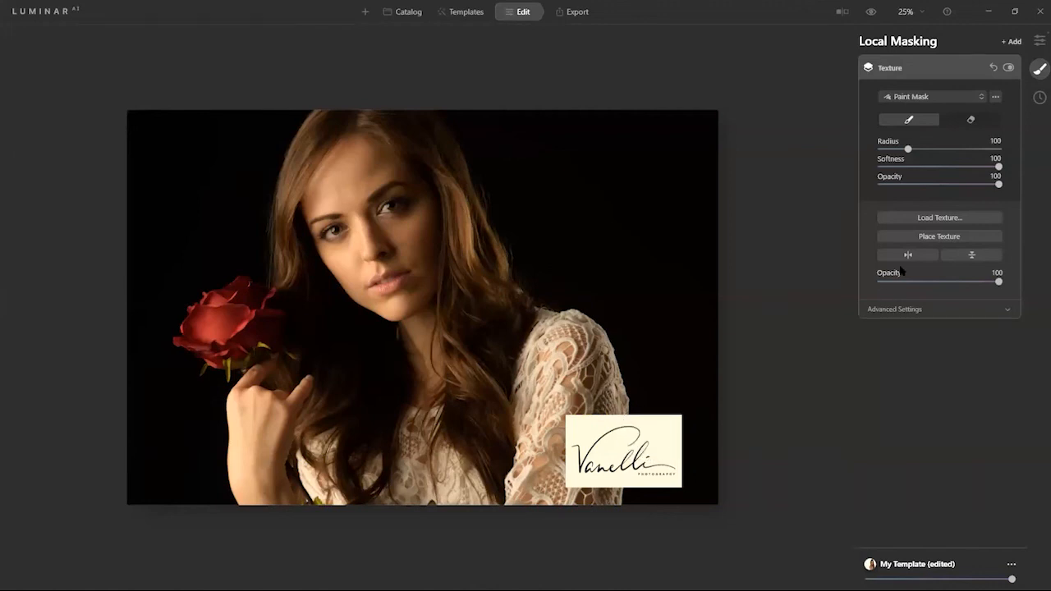
- Set the signature texture's blend mode to Darken in the advanced settings
left_click(893, 310)
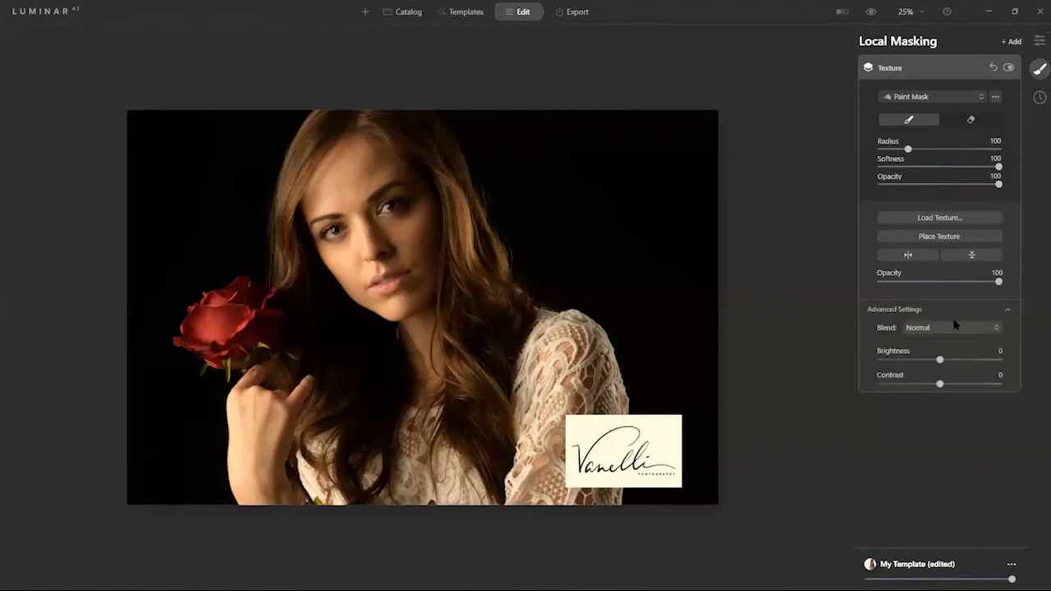
left_click(934, 333)
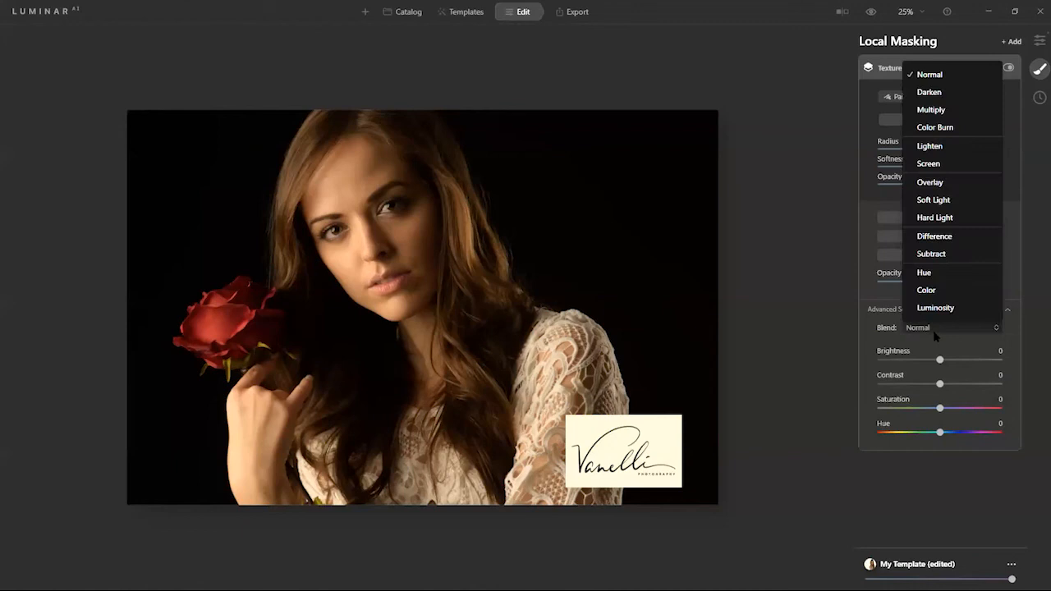
left_click(941, 92)
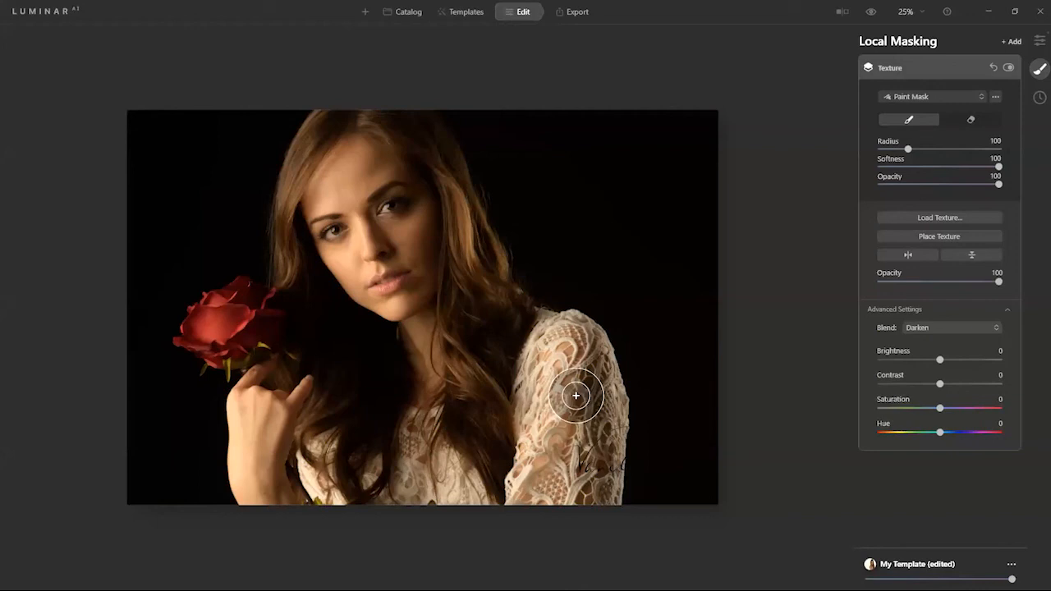
- Move the signature texture onto the woman's forehead, finish its placement, and remove the Texture mask
left_click(938, 235)
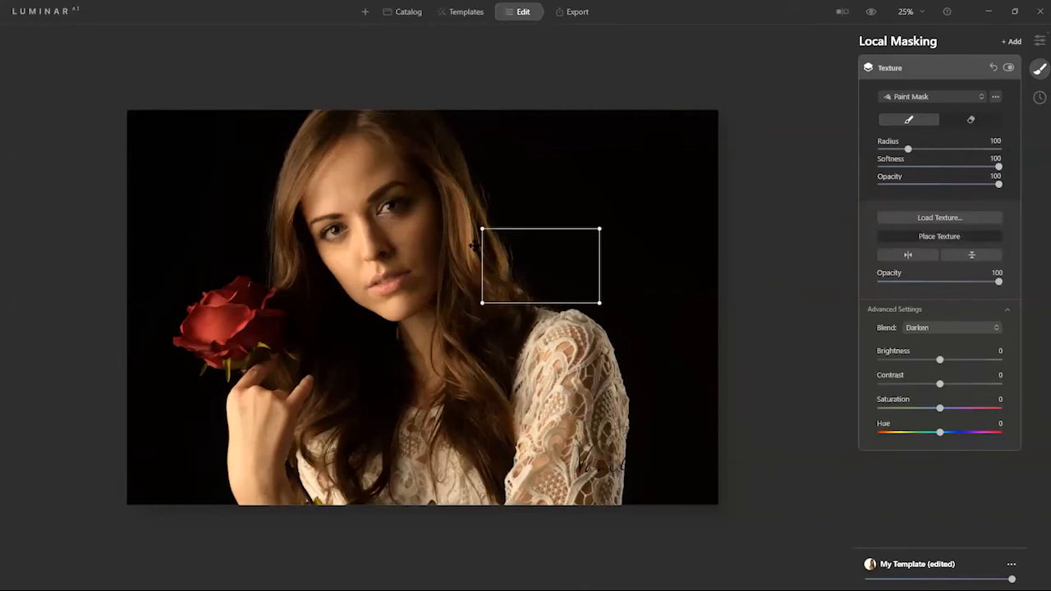
left_click_drag(352, 148, 306, 4)
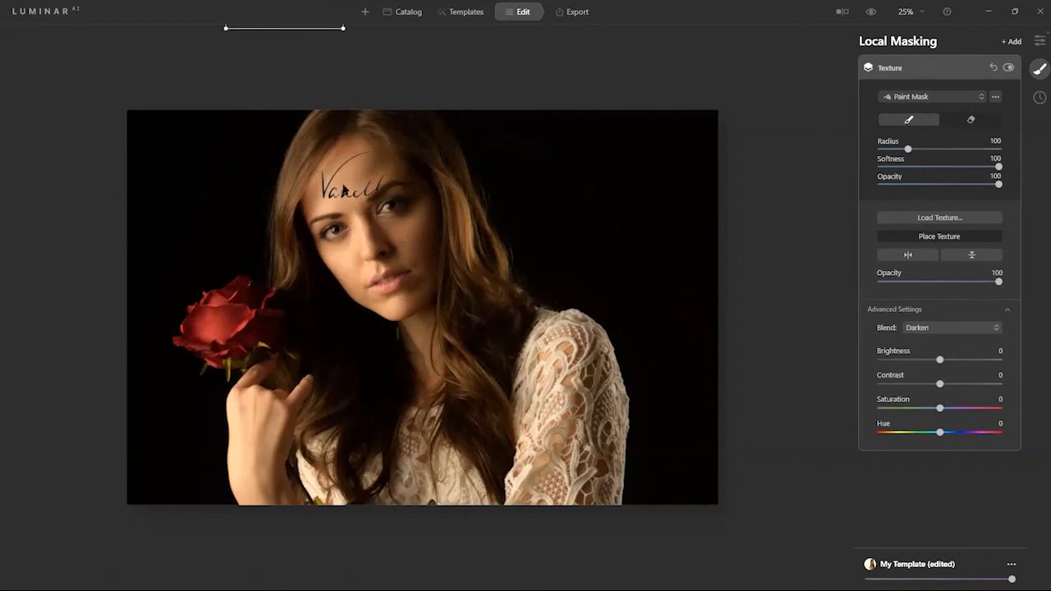
left_click(939, 236)
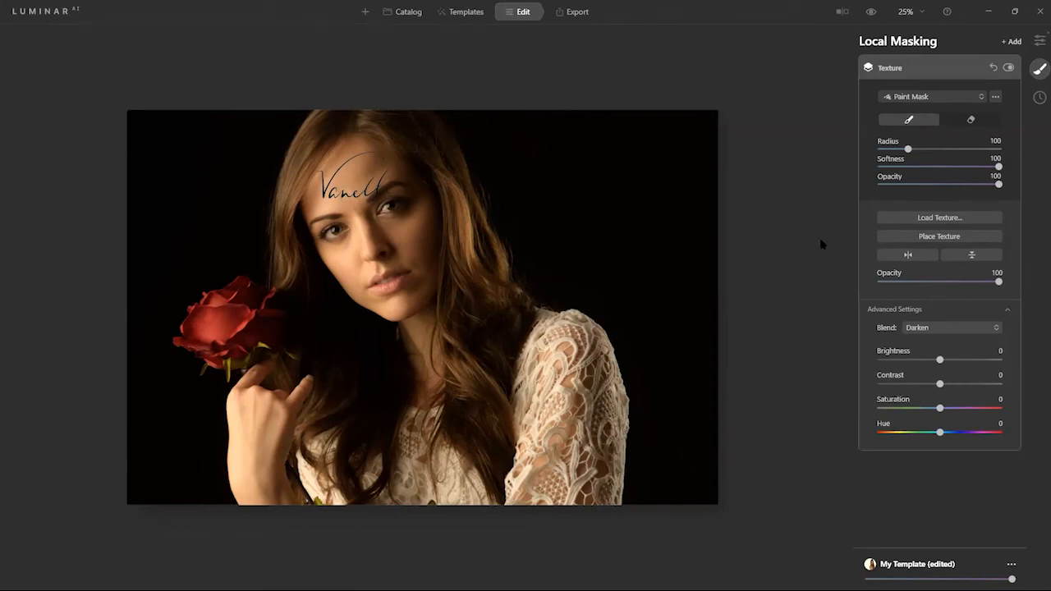
left_click(868, 68)
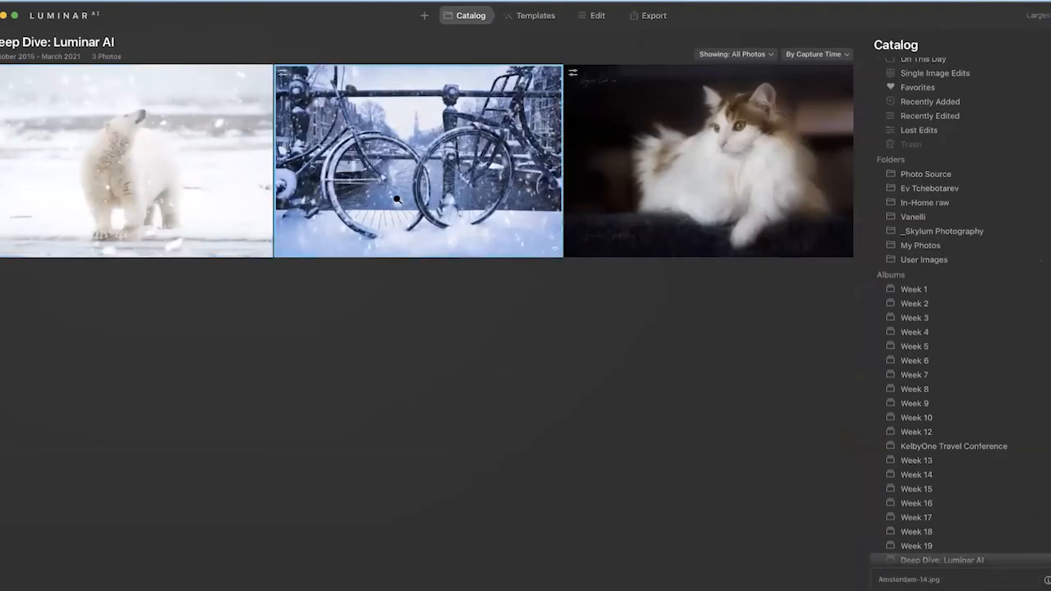
- Open the snowy bicycles photo from the Deep Dive: Luminar AI album and examine the Scenery template collection
double_click(396, 199)
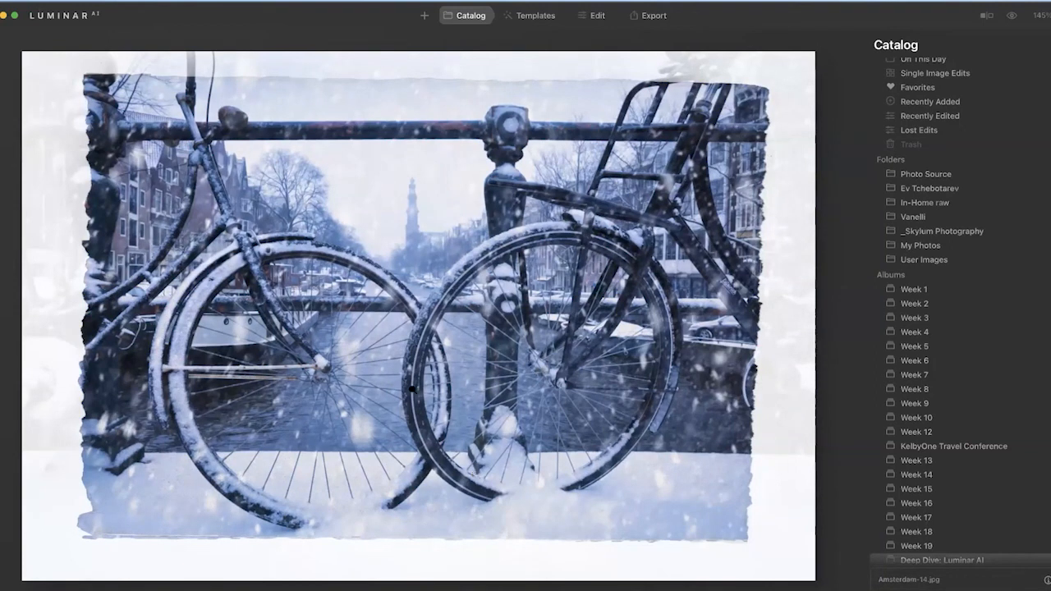
left_click(549, 22)
left_click(889, 41)
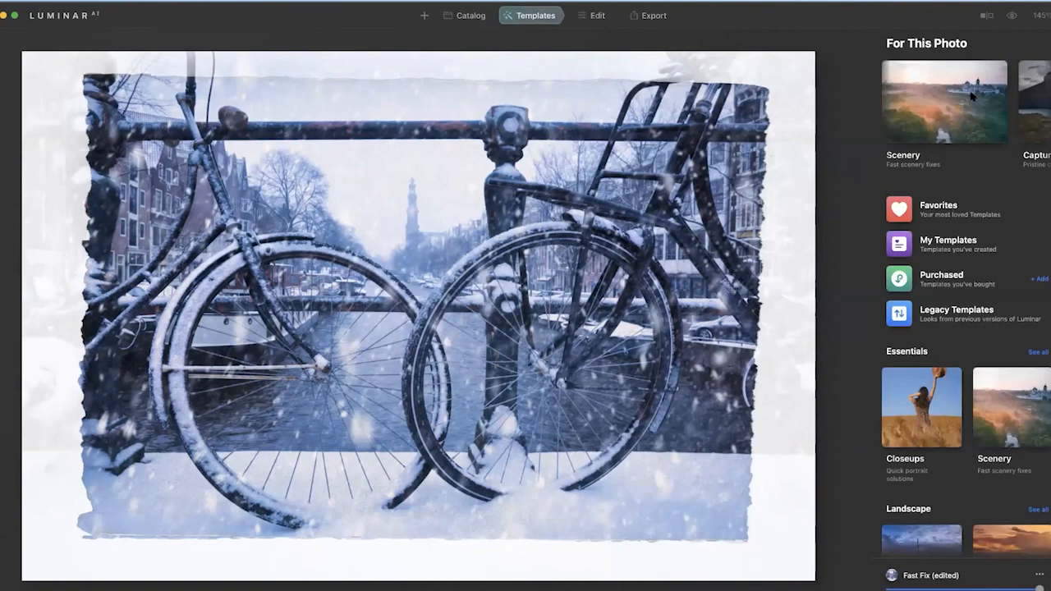
left_click(937, 108)
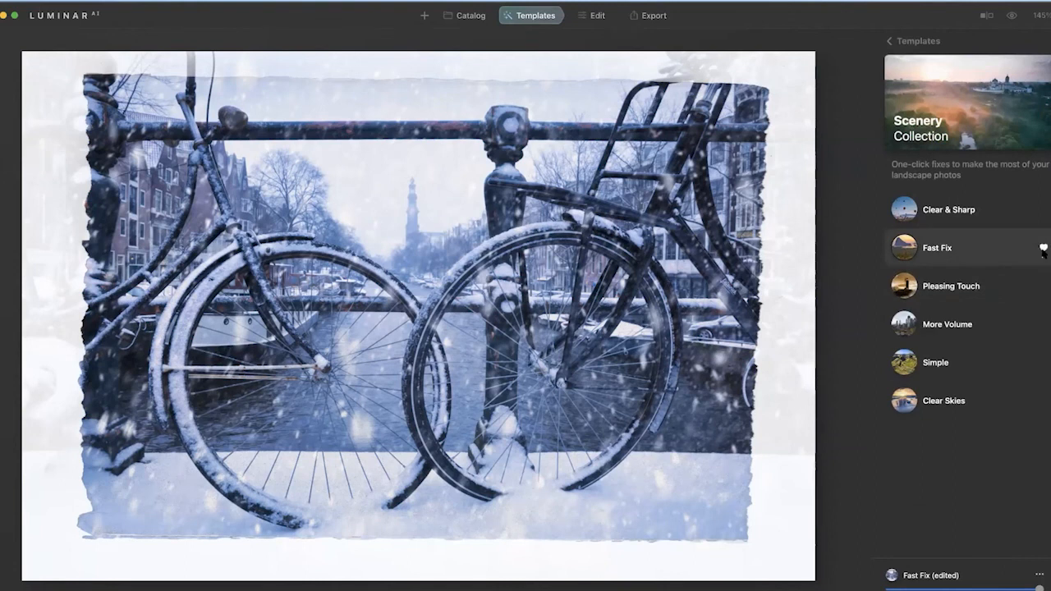
left_click(902, 43)
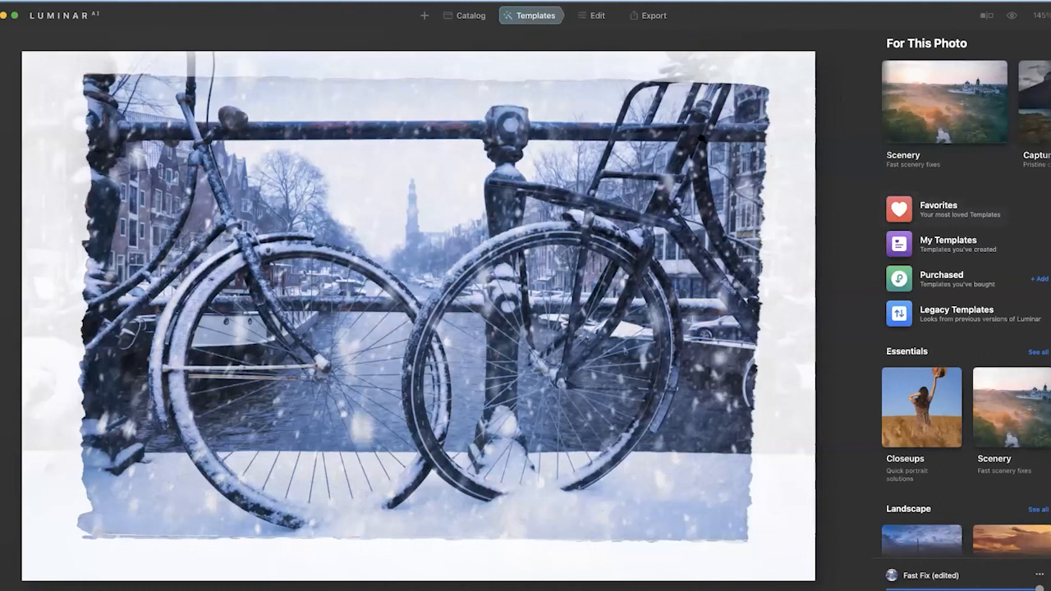
- Compare the bicycle photo before and after editing, and preview it with its Texture local mask disabled and re-enabled
left_click(1008, 19)
left_click(1008, 19)
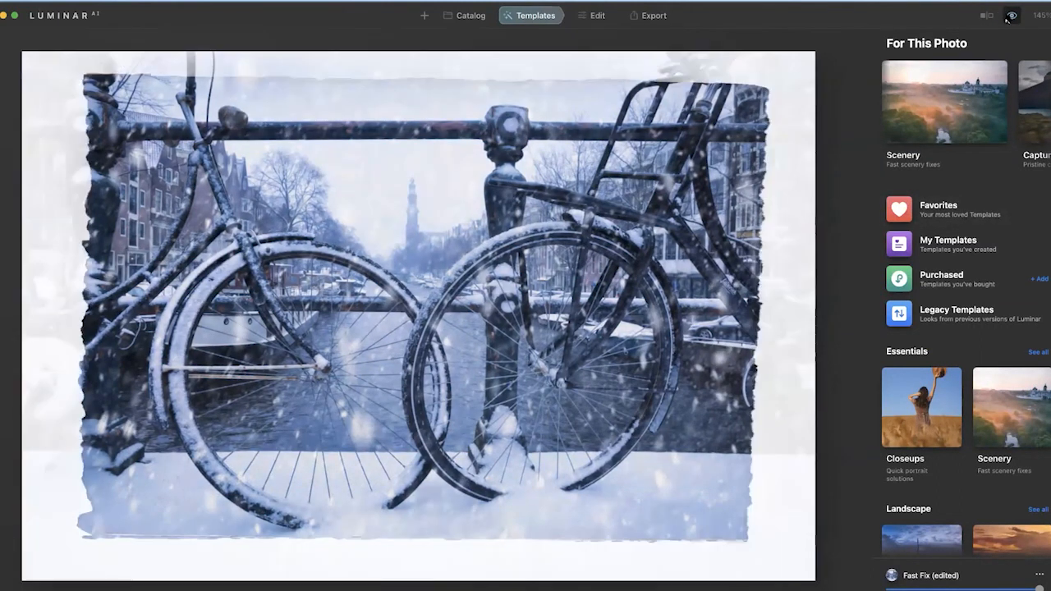
left_click(593, 15)
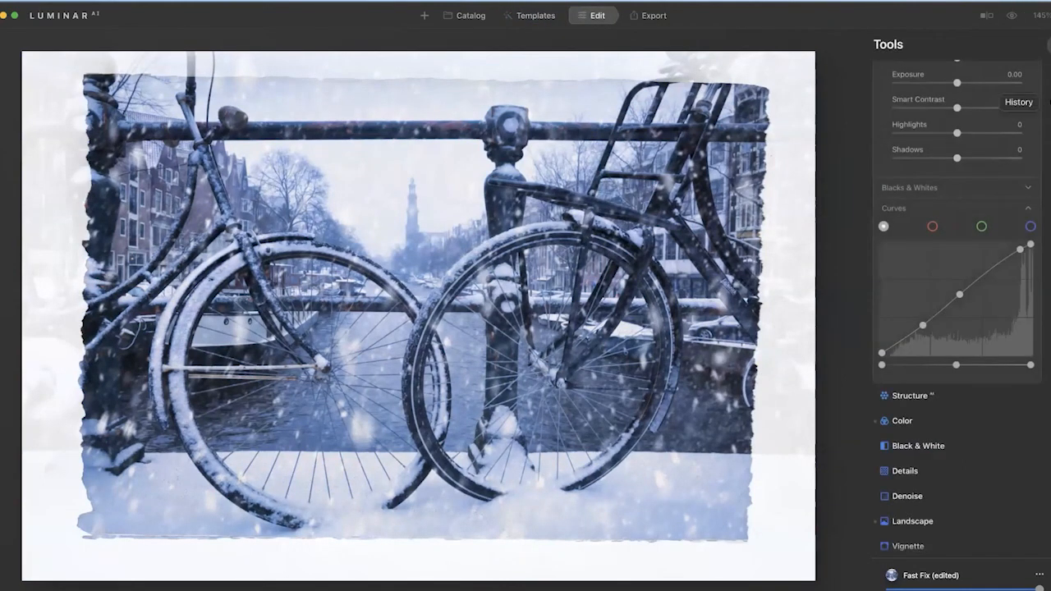
left_click(1048, 73)
left_click(966, 74)
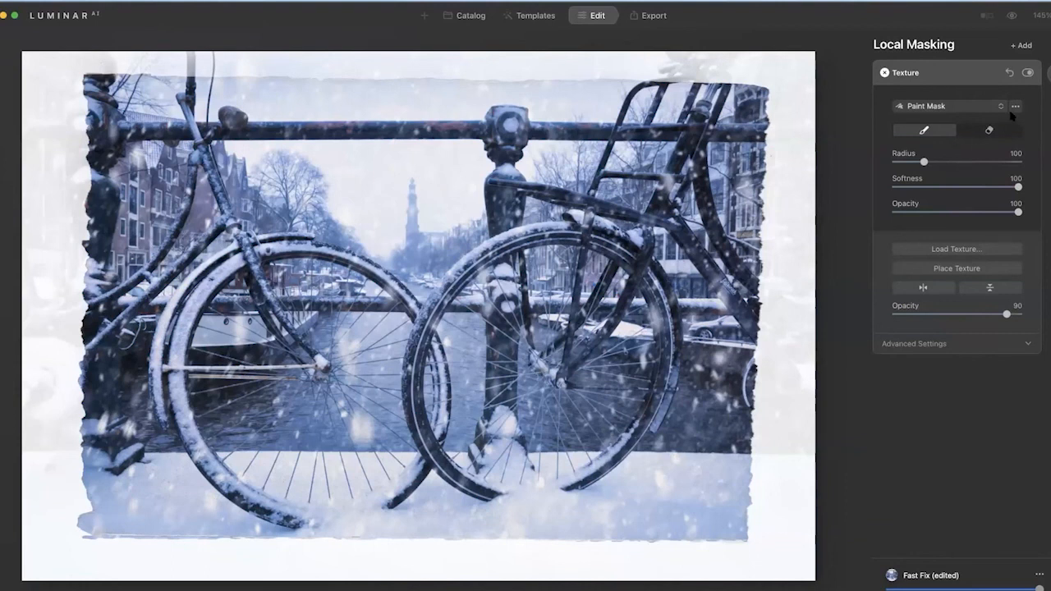
left_click(1027, 73)
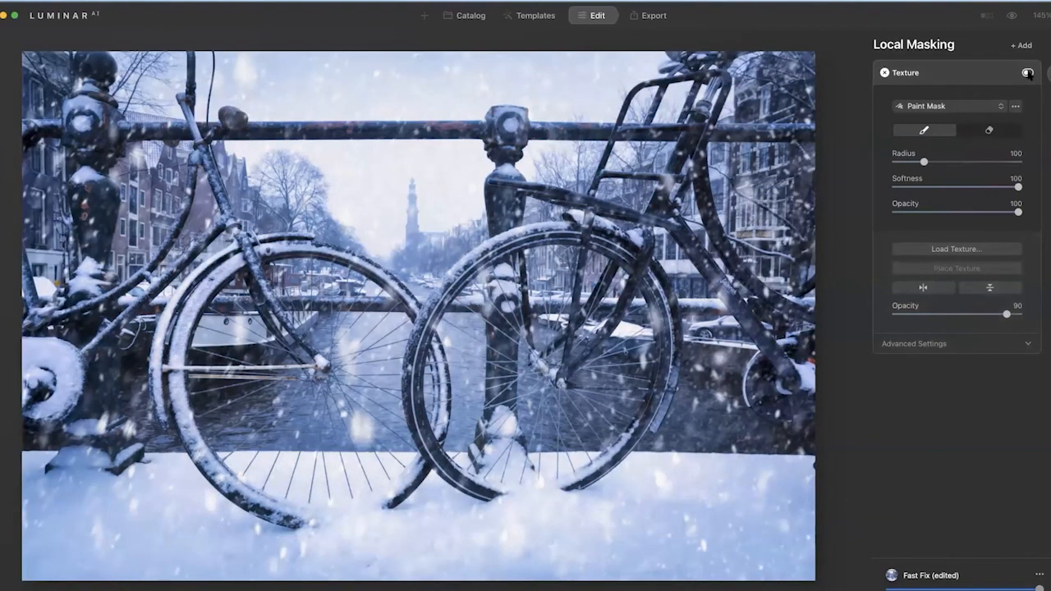
left_click(1027, 73)
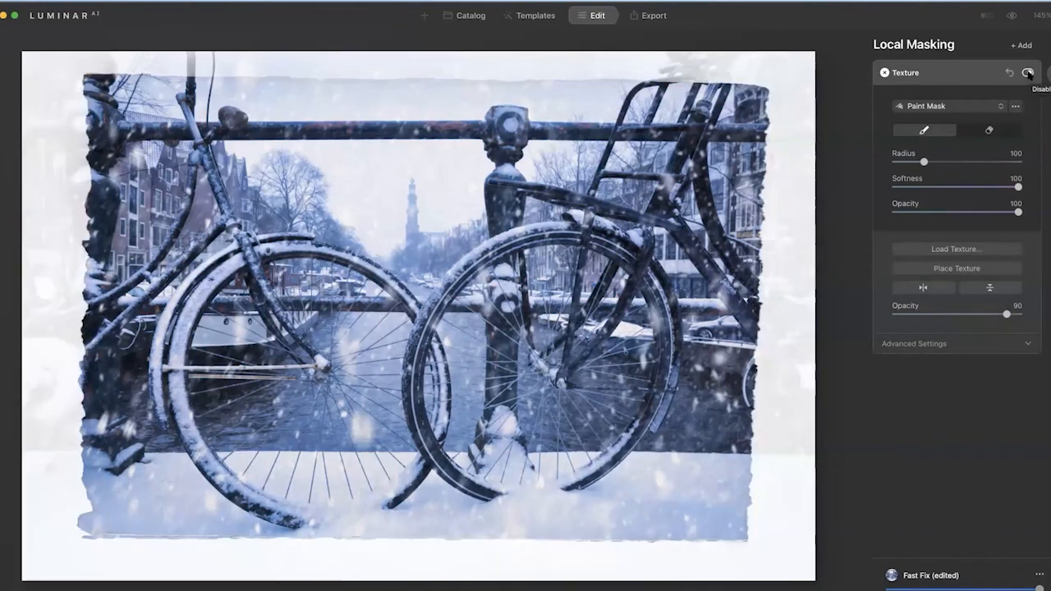